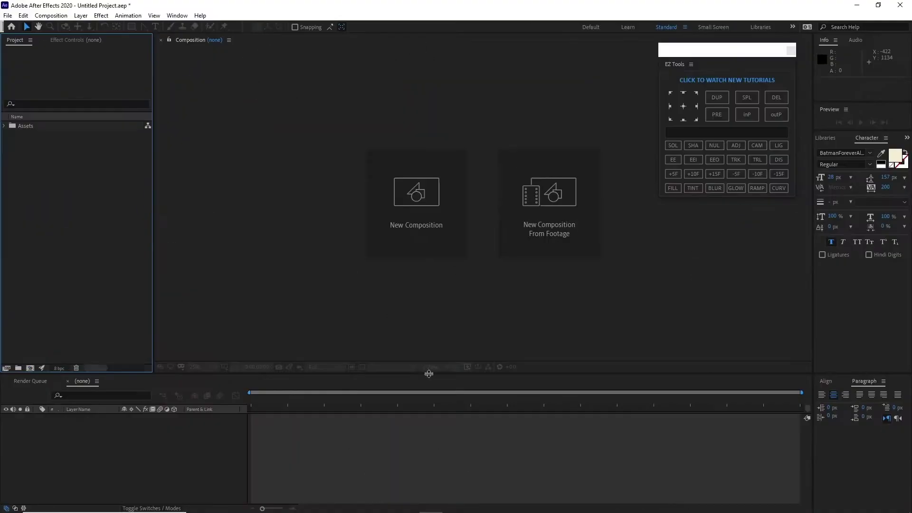
Create a new composition named Logo with the 1920 × 1080, 30 fps, 15-second settings.
left_click(66, 17)
left_click(76, 29)
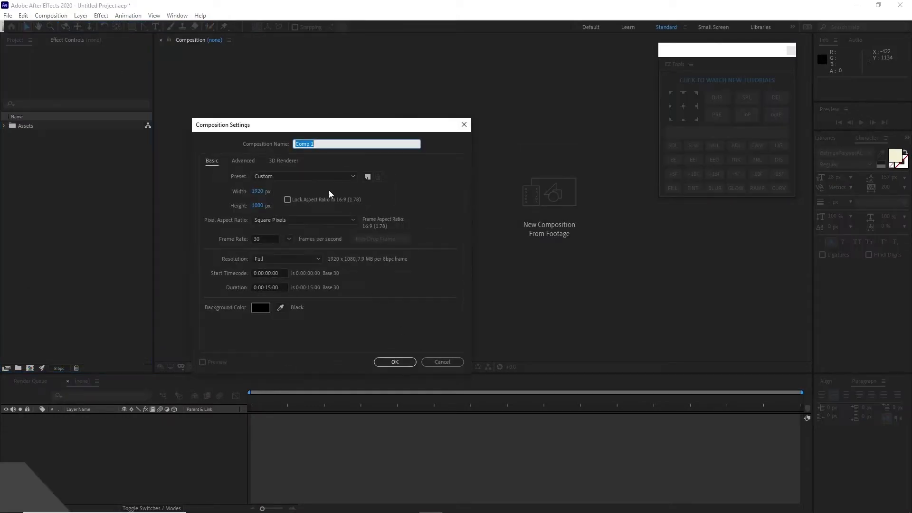
type("L")
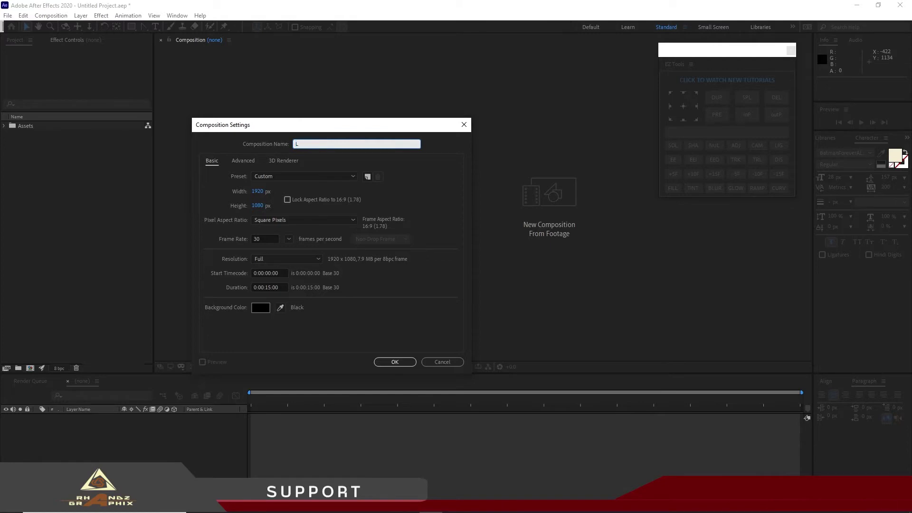
type("of")
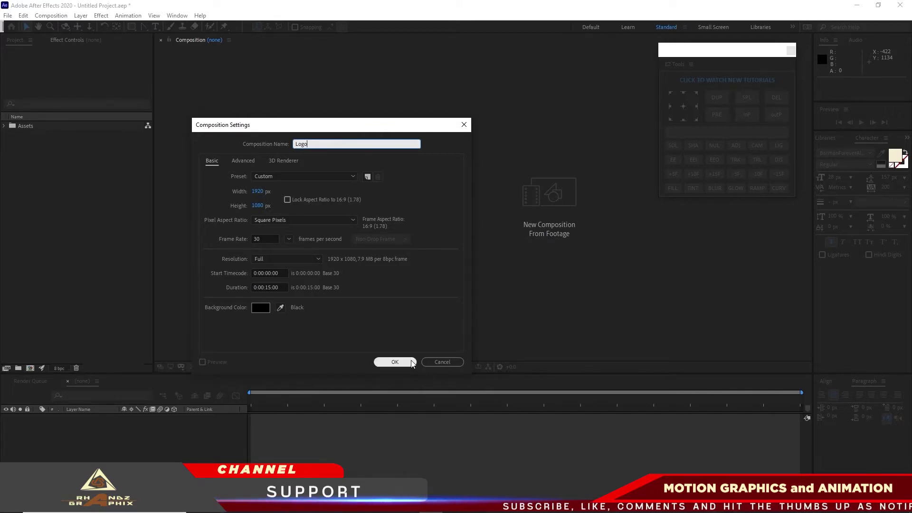
left_click(395, 362)
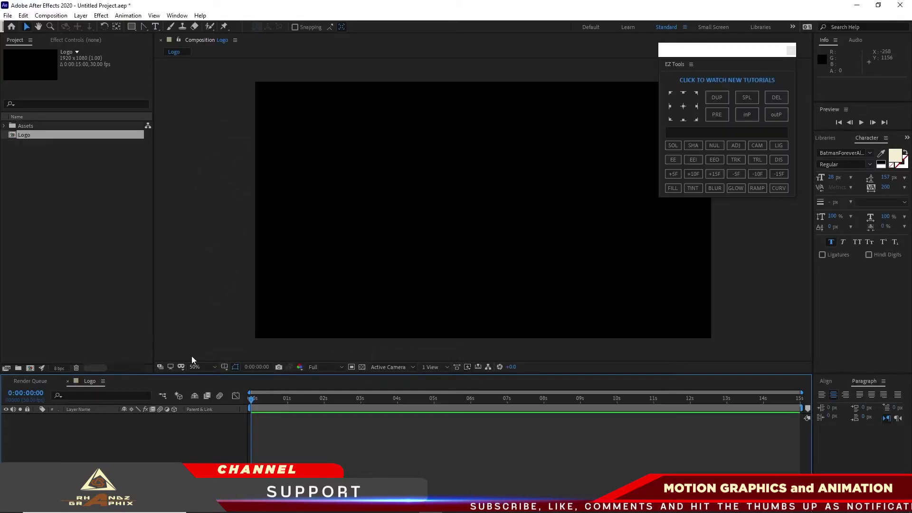
Add Eagle Logo.png from the Image folder in Assets to the Logo composition.
left_click(4, 126)
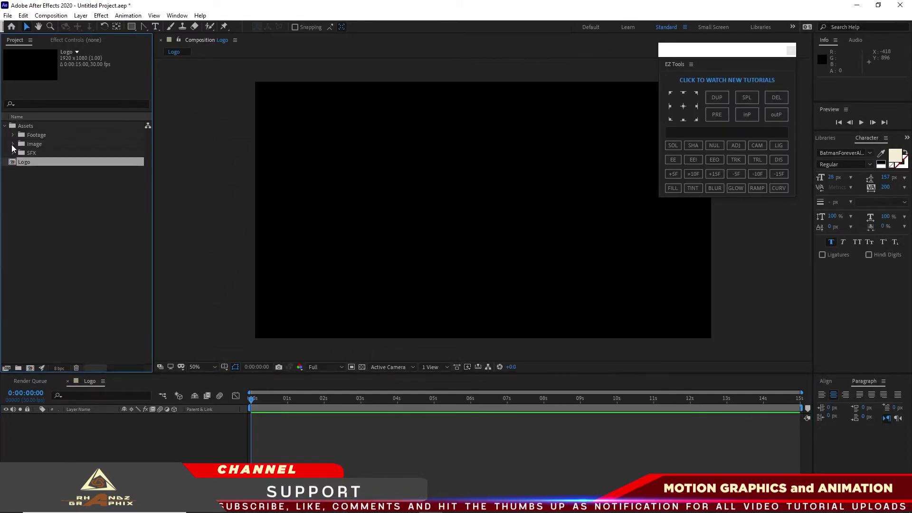
left_click(13, 144)
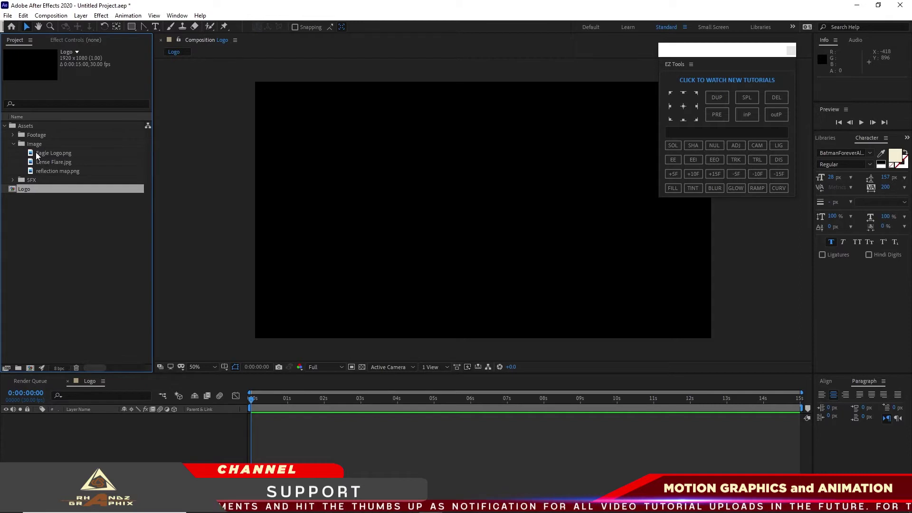
left_click_drag(37, 155, 61, 456)
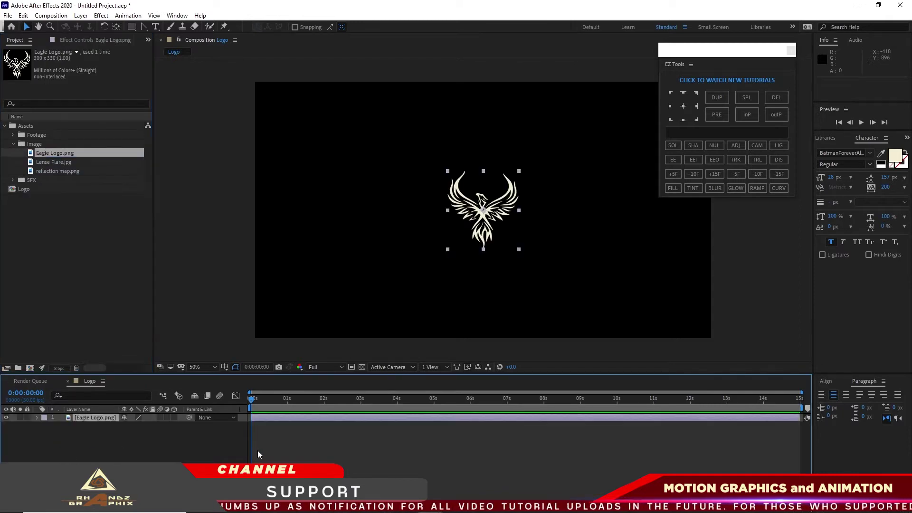
Set the Eagle Logo.png layer's scale to 150%.
key("s")
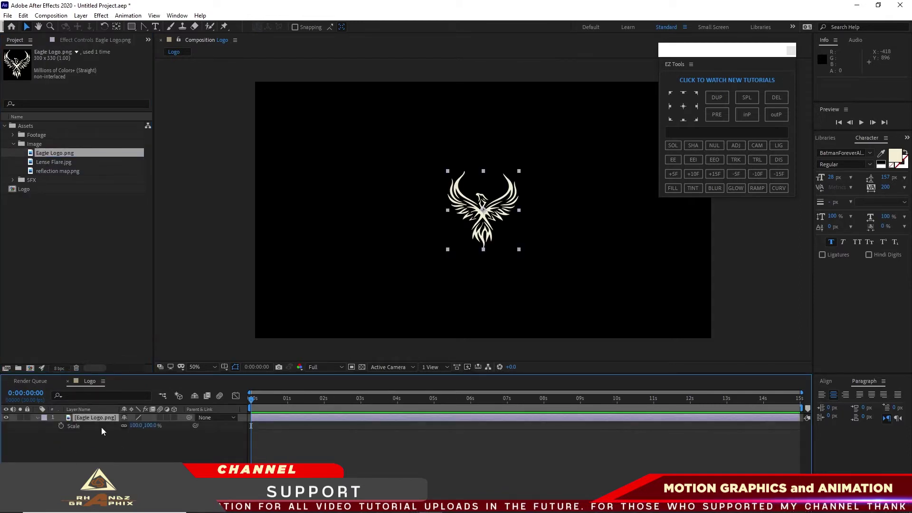
left_click(135, 425)
type("1")
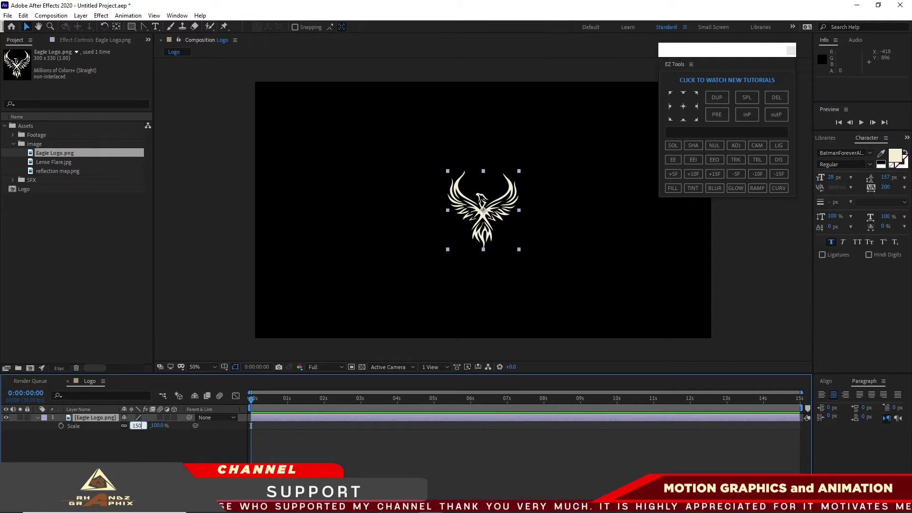
type("50")
left_click(106, 446)
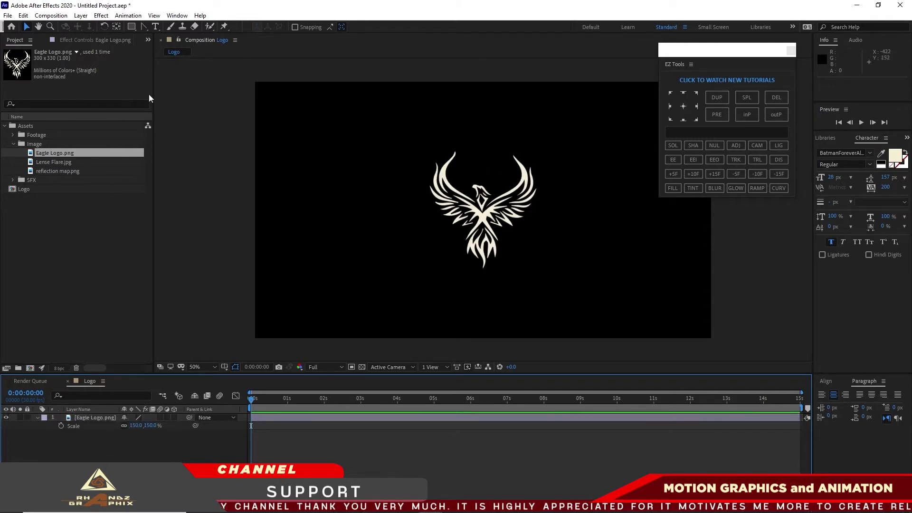
Create a text layer reading EAGLE in the empty area beside the eagle logo.
left_click(155, 27)
left_click(344, 171)
type("EA")
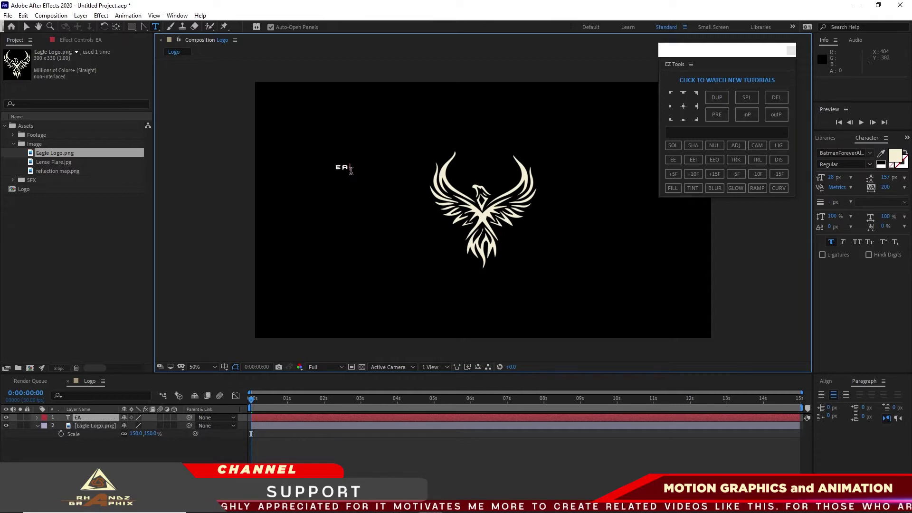
type("GLE")
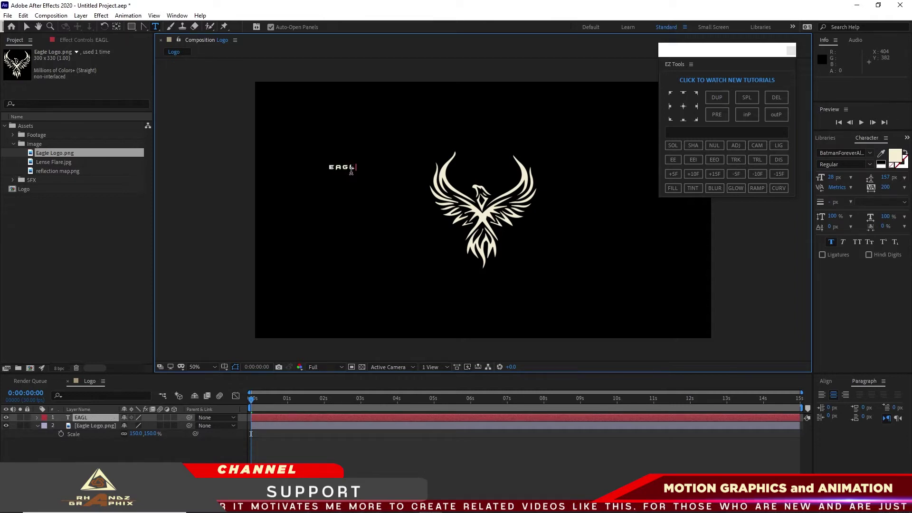
left_click(26, 27)
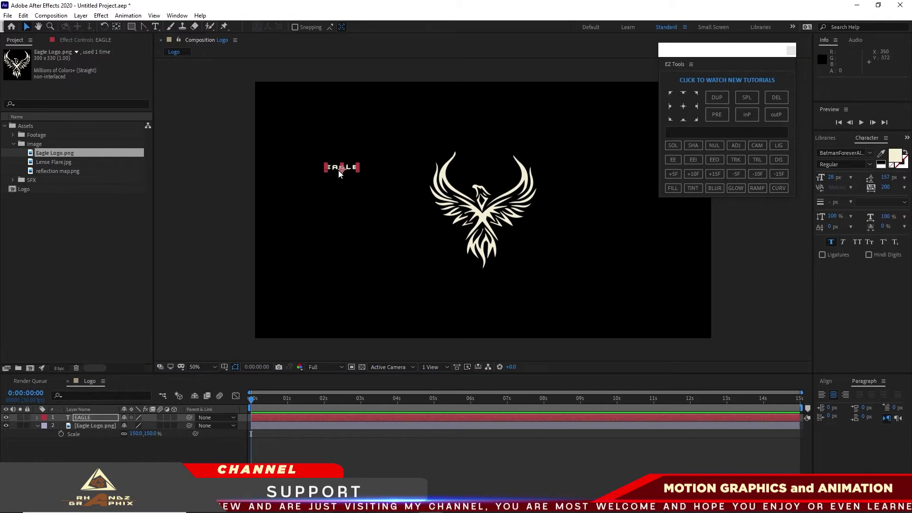
Place the EAGLE text between the eagle's wing tips at about Y 336 and centre it horizontally in the composition.
left_click_drag(344, 172, 483, 165)
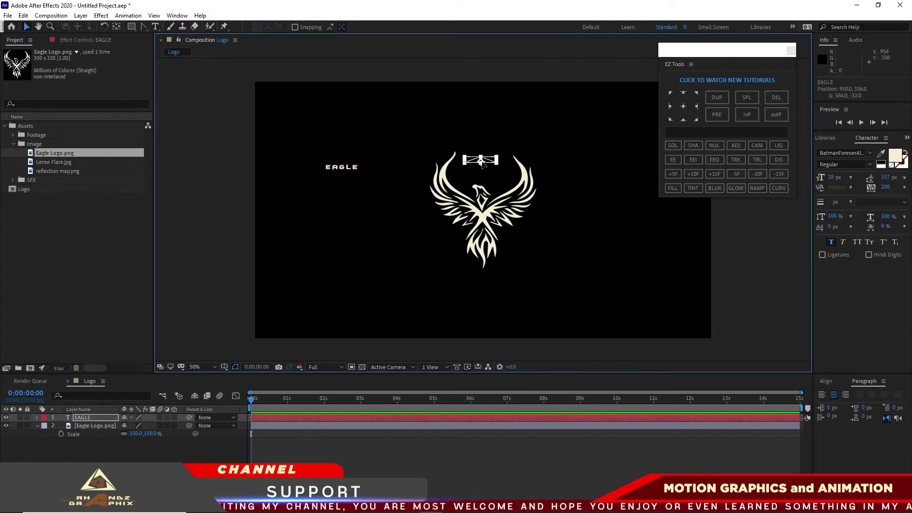
key("Caps_Lock")
left_click(825, 381)
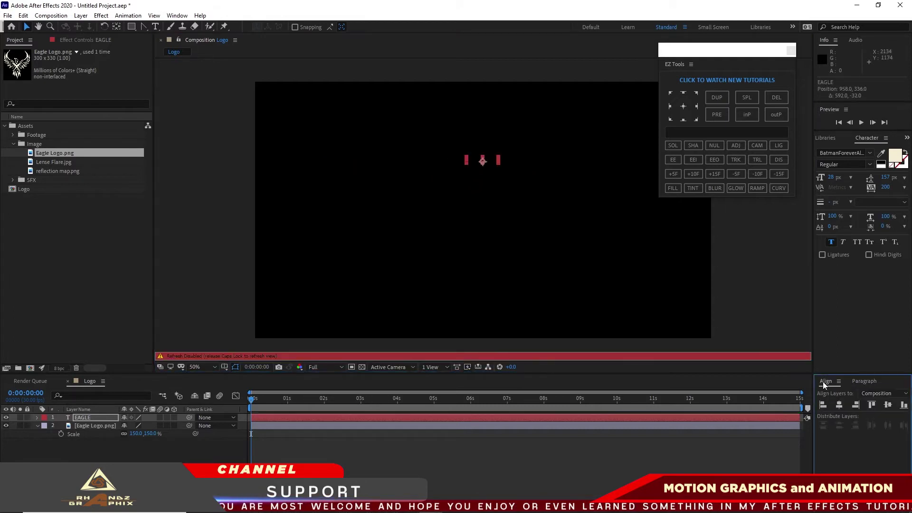
key("Caps_Lock")
left_click(109, 416)
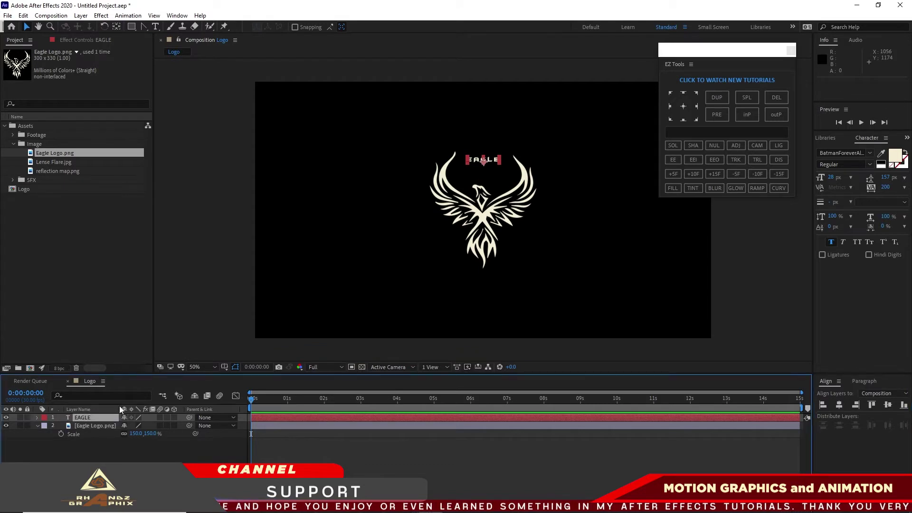
Duplicate the EAGLE text layer and move the copy straight down below the eagle logo to a Y position of 864.
left_click(23, 15)
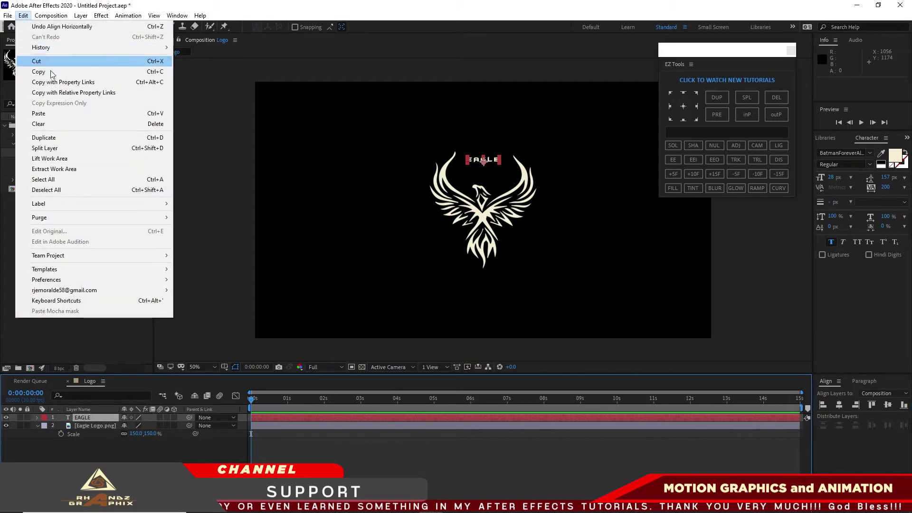
left_click(70, 137)
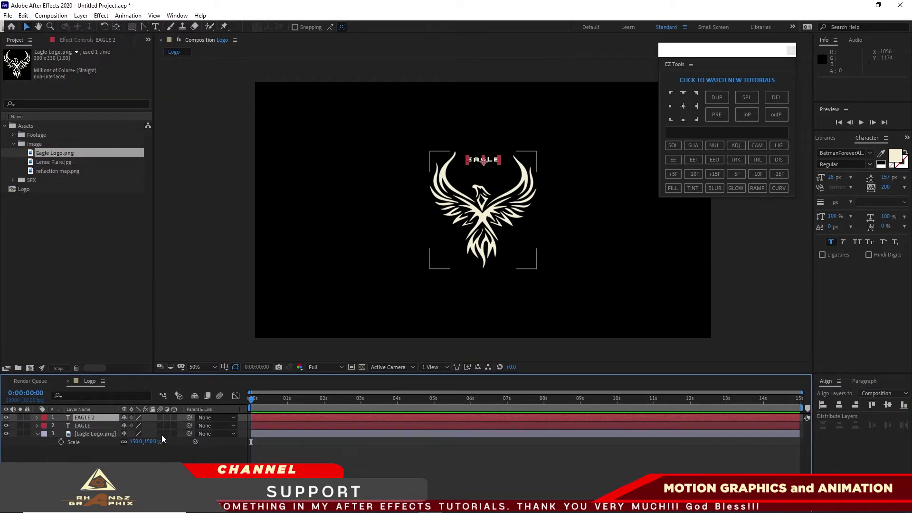
key("p")
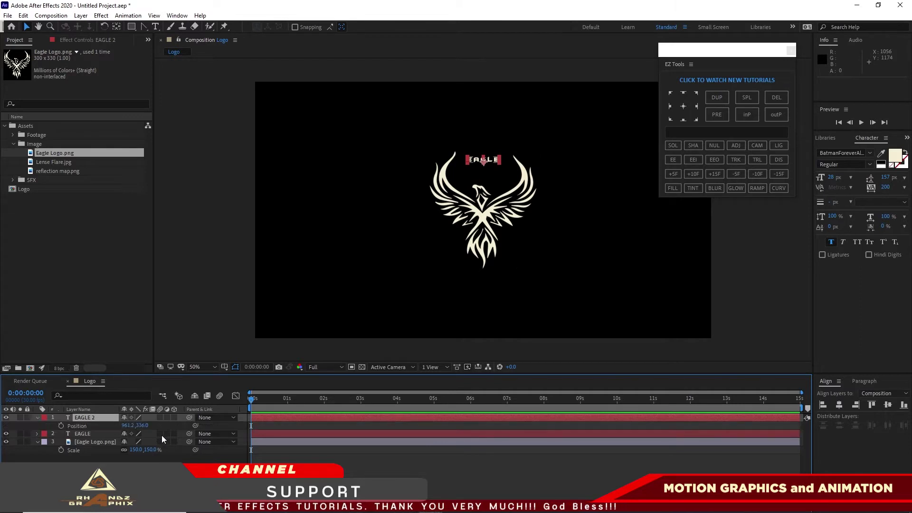
left_click_drag(141, 424, 369, 454)
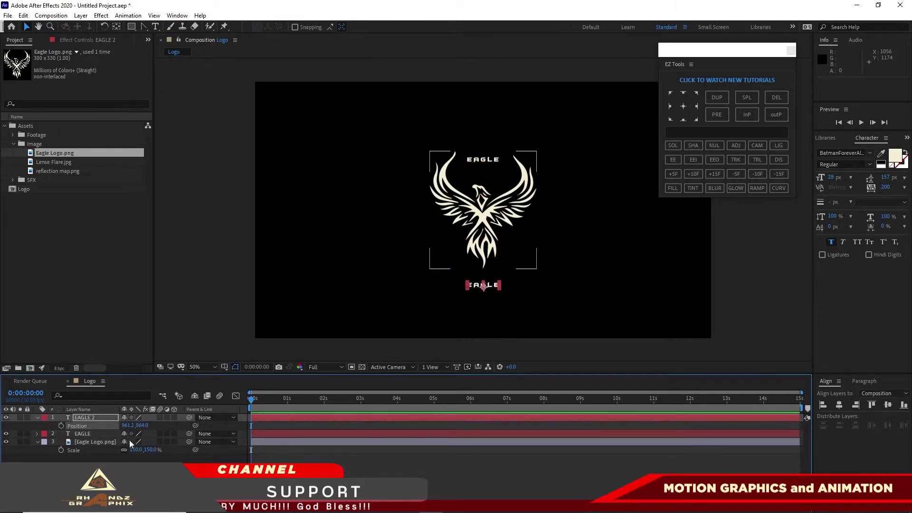
Change the text of the copy below the eagle logo to PHOENIX.
double_click(106, 420)
type("PHOENIX")
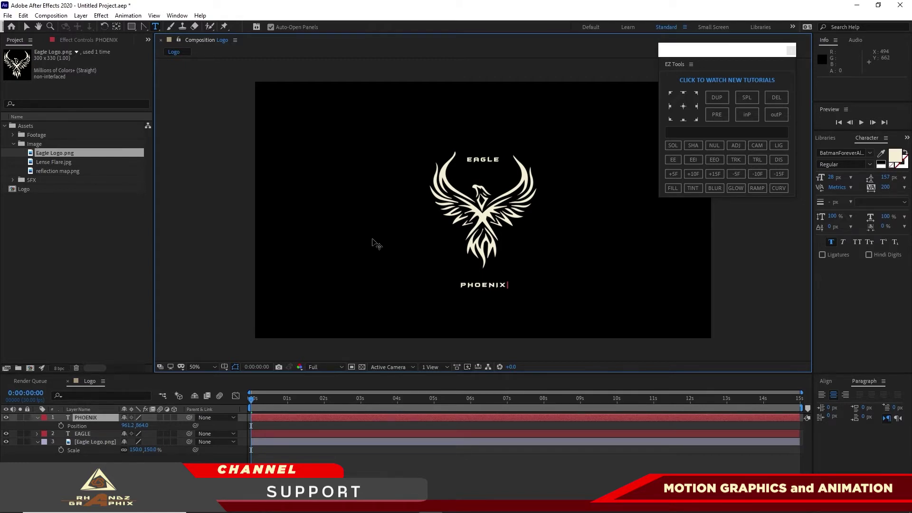
key("Escape")
key("v")
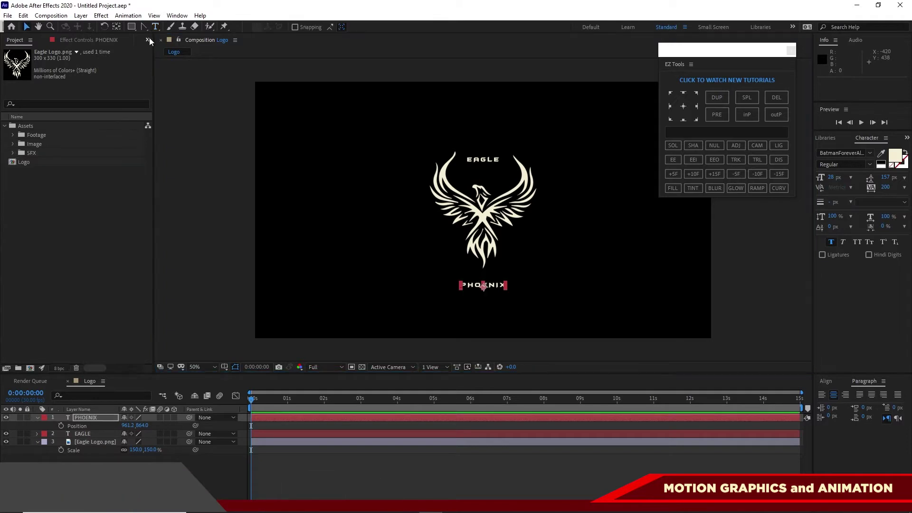
Create another text layer reading SUPREMACY in the empty area beside the eagle logo.
left_click(155, 27)
left_click(327, 161)
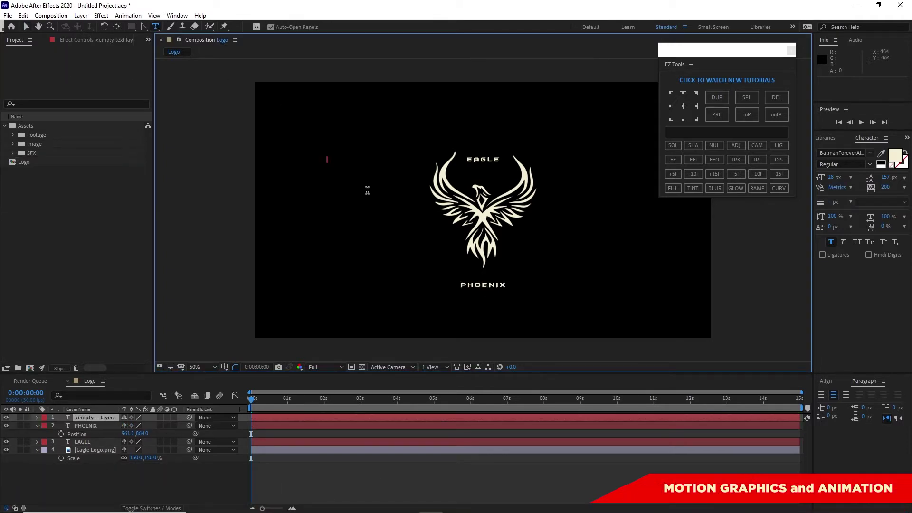
type("sUP")
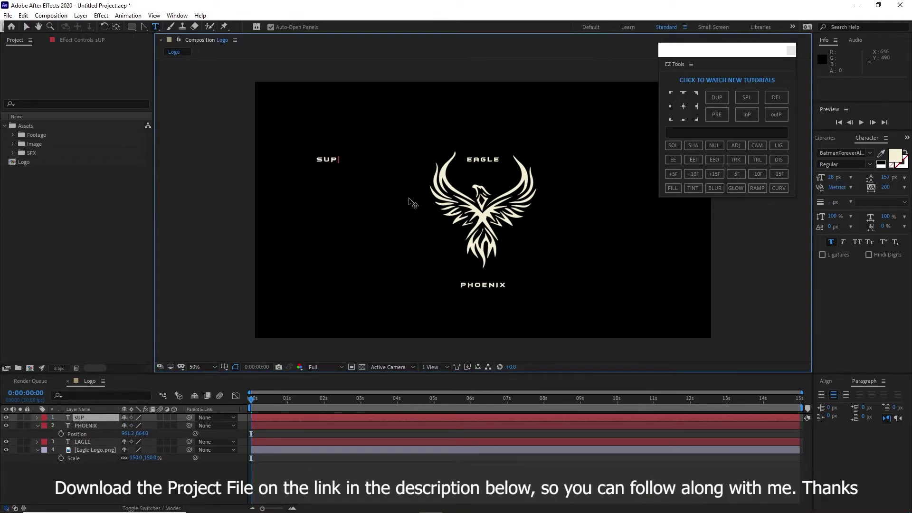
type("REMACY")
left_click(26, 27)
Change the SUPREMACY text's font to Aerospace.
left_click(819, 153)
key("Caps_Lock")
type("AER")
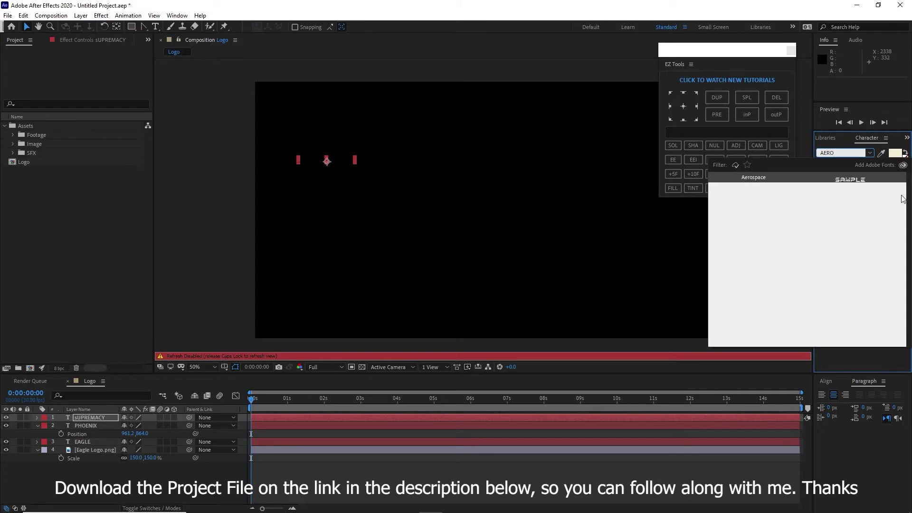
type("O")
key("Return")
key("Caps_Lock")
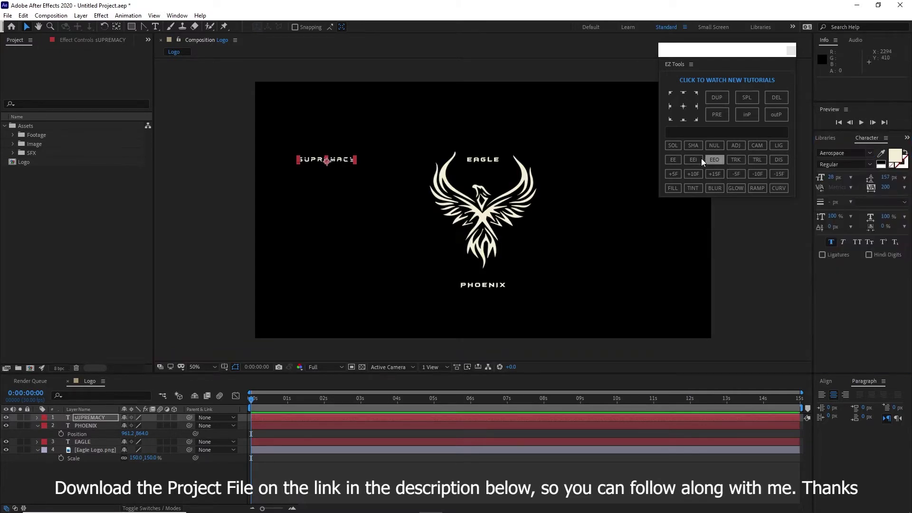
Place the SUPREMACY text directly beneath EAGLE at about Y 372 and centre it horizontally in the composition.
left_click_drag(327, 161, 484, 172)
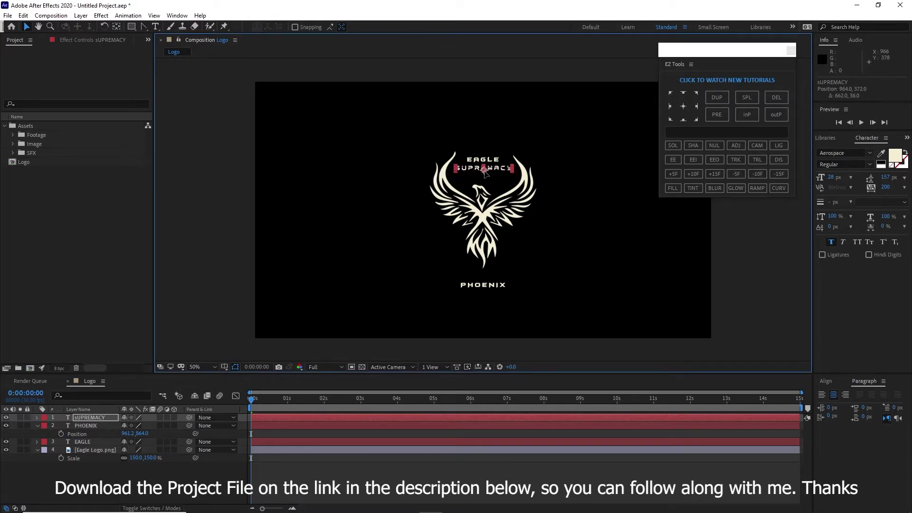
left_click(826, 381)
left_click(839, 404)
Add a Tracking text animator to the PHOENIX layer.
left_click(37, 426)
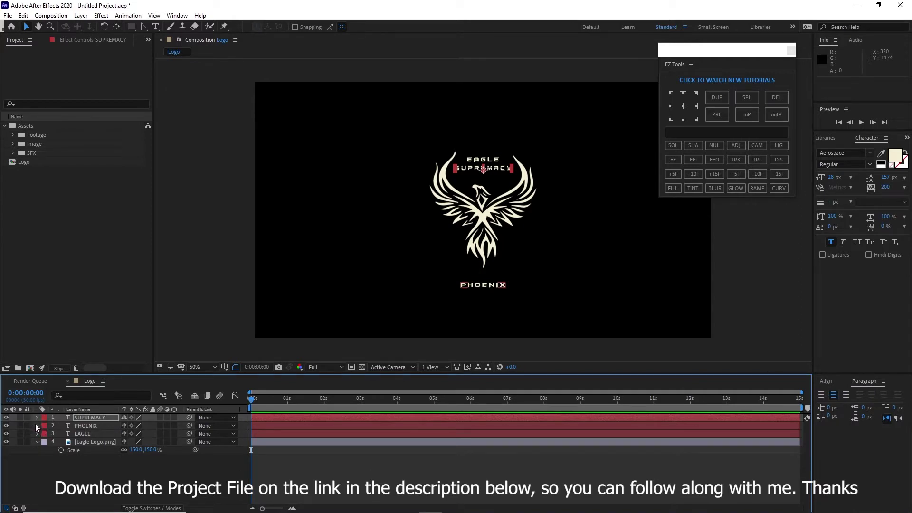
left_click(36, 426)
left_click(178, 433)
left_click(208, 367)
key("Caps_Lock")
key("Caps_Lock")
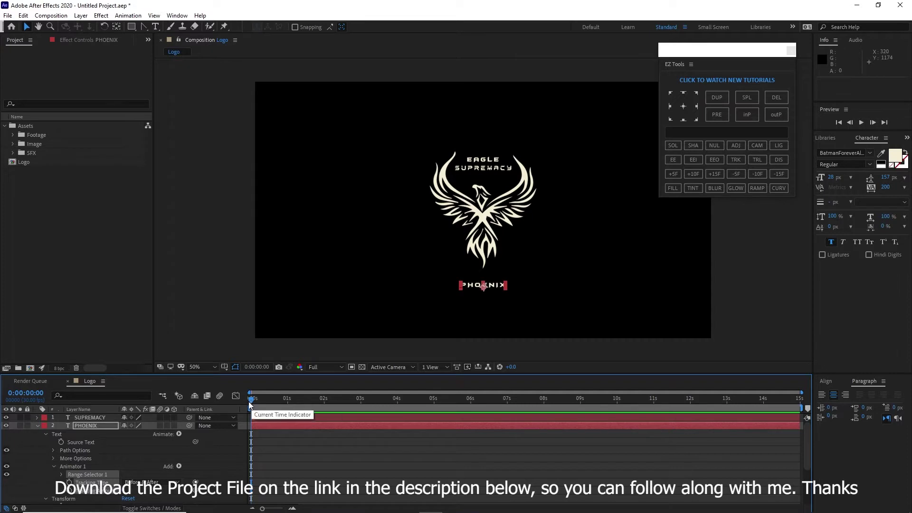
Animate the PHOENIX tracking amount from wide letter spacing at 1 second to its normal spacing at 3 seconds, and collapse the layer.
left_click_drag(252, 402, 361, 415)
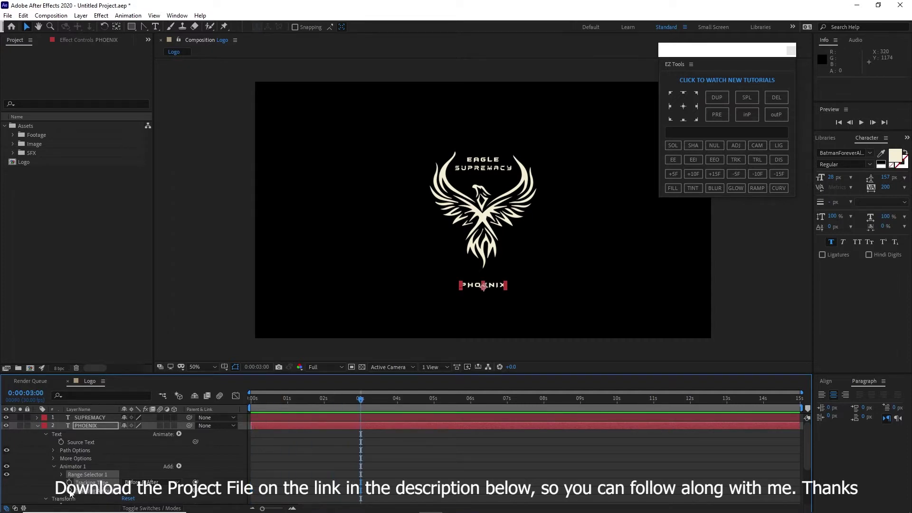
left_click(70, 482)
left_click_drag(360, 399, 287, 403)
left_click_drag(130, 489, 209, 499)
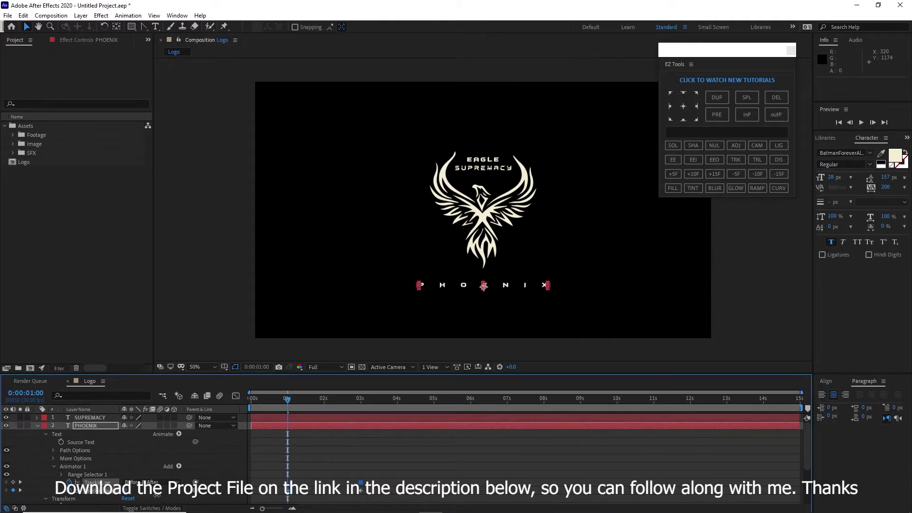
left_click(46, 434)
left_click(38, 425)
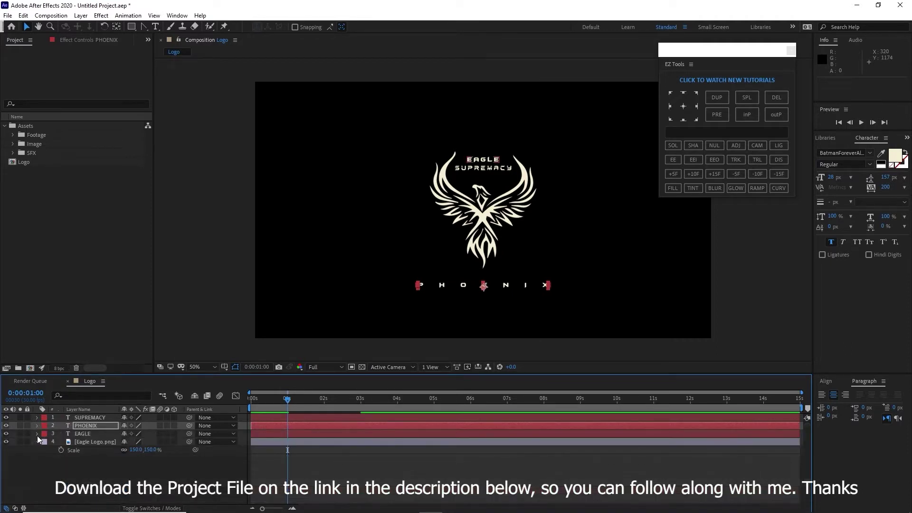
Add a Tracking text animator to the EAGLE layer and animate it from wider letter spacing at 1 second to normal spacing at 2 seconds.
left_click(37, 434)
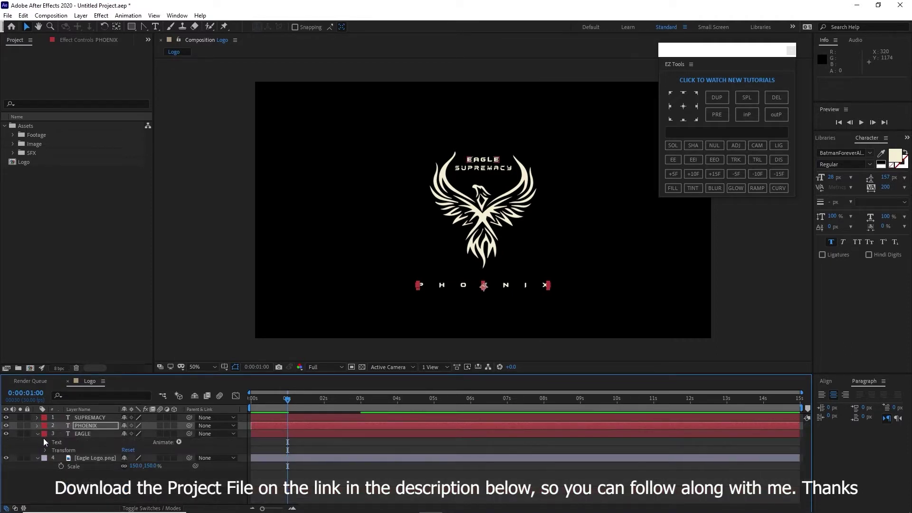
left_click(179, 443)
left_click(222, 378)
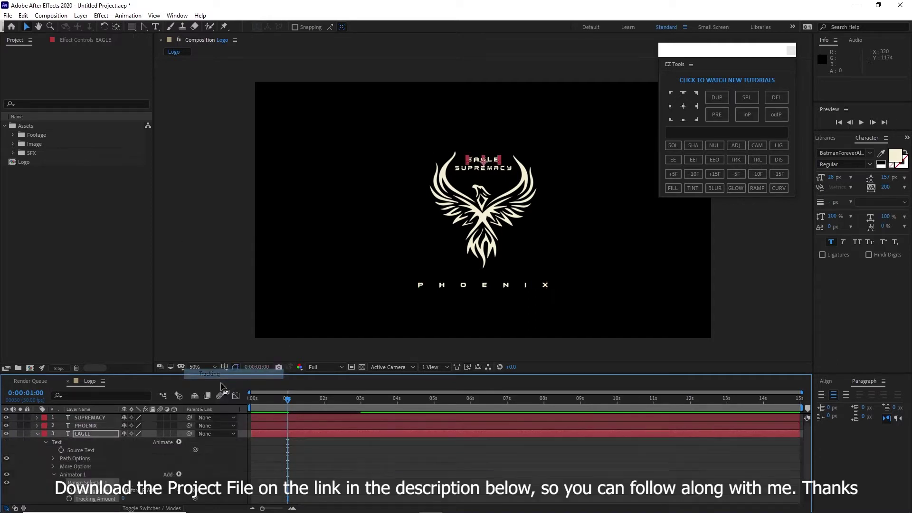
mouse_move(287, 398)
left_mouse_down()
mouse_move(324, 406)
mouse_move(287, 404)
left_mouse_up()
left_click(69, 499)
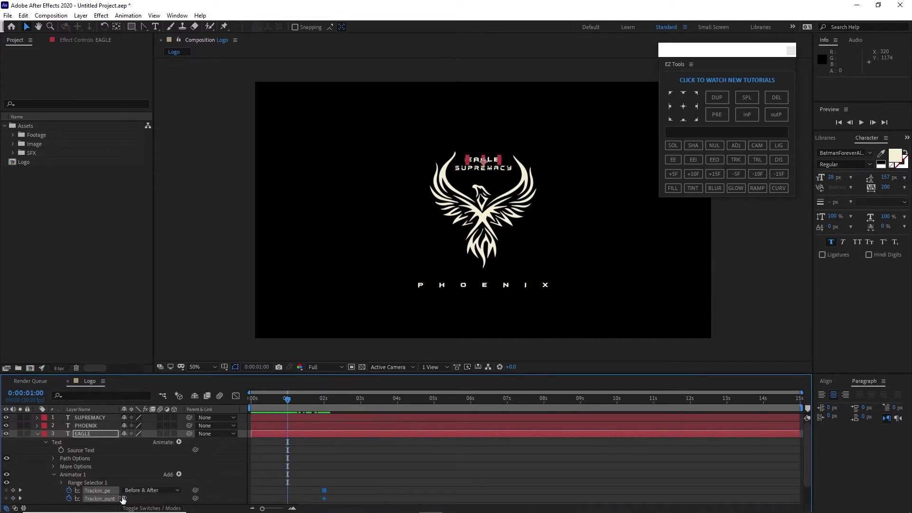
mouse_move(124, 498)
left_mouse_down()
mouse_move(157, 501)
mouse_move(137, 500)
left_mouse_up()
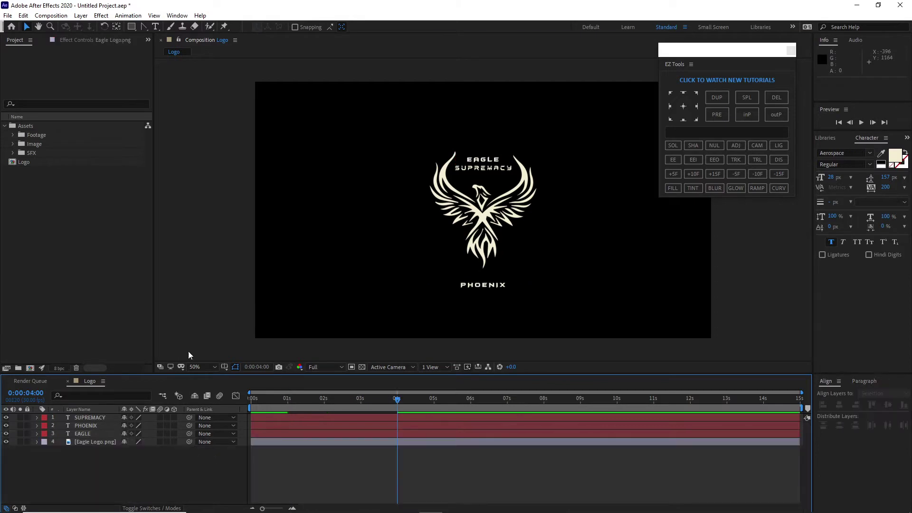
Create a new composition named Choker and add the Logo composition to it as a layer.
left_click(51, 15)
left_click(61, 27)
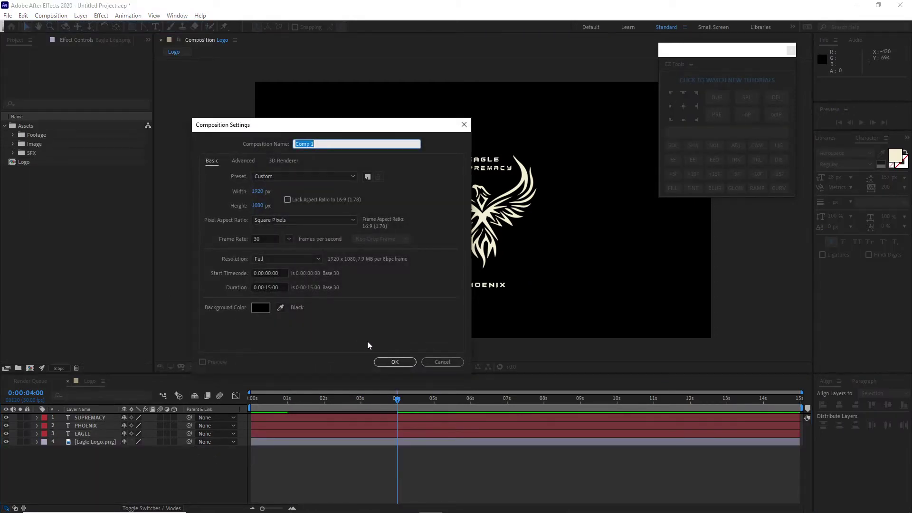
type("Choker")
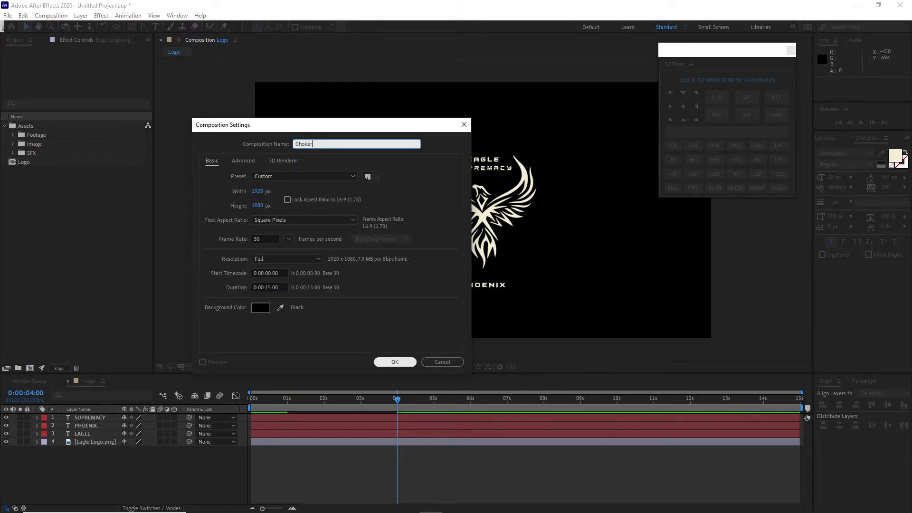
left_click(403, 361)
left_click_drag(45, 172, 41, 432)
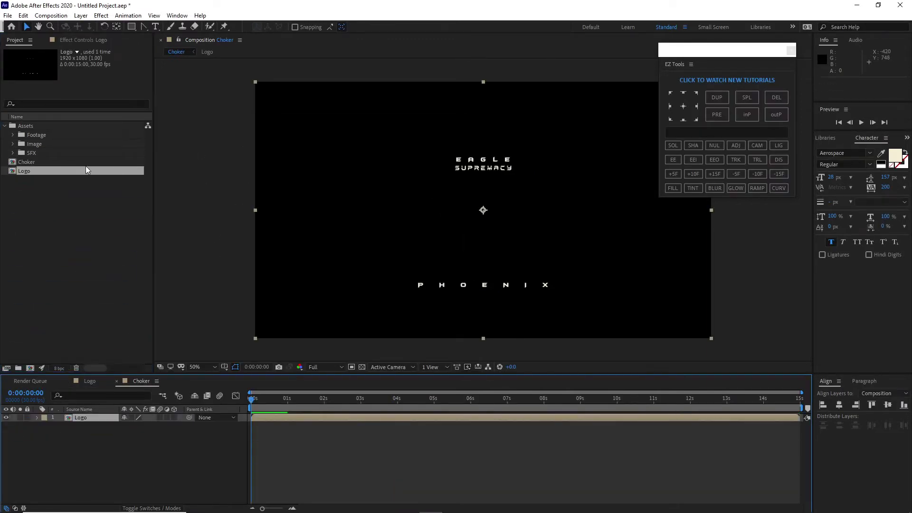
Duplicate the Logo layer in Choker and apply a Fill effect with a black colour to the upper copy.
left_click(23, 15)
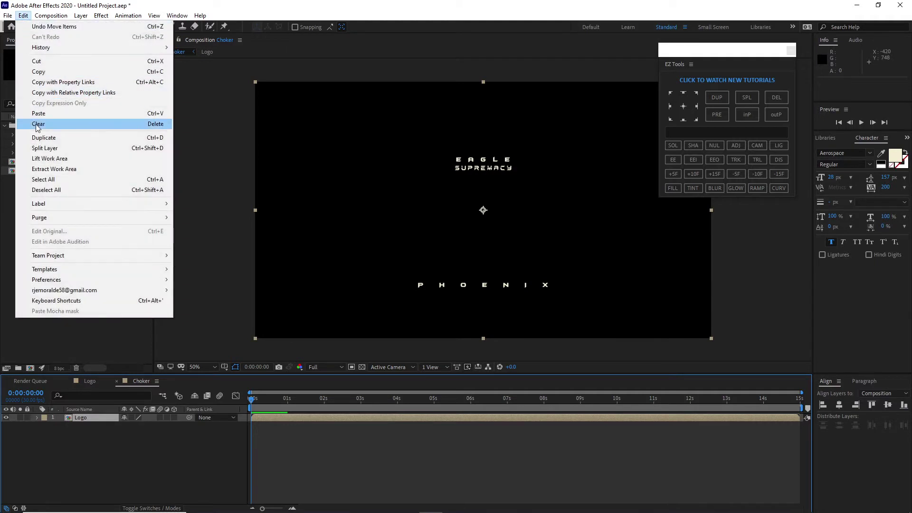
left_click(44, 138)
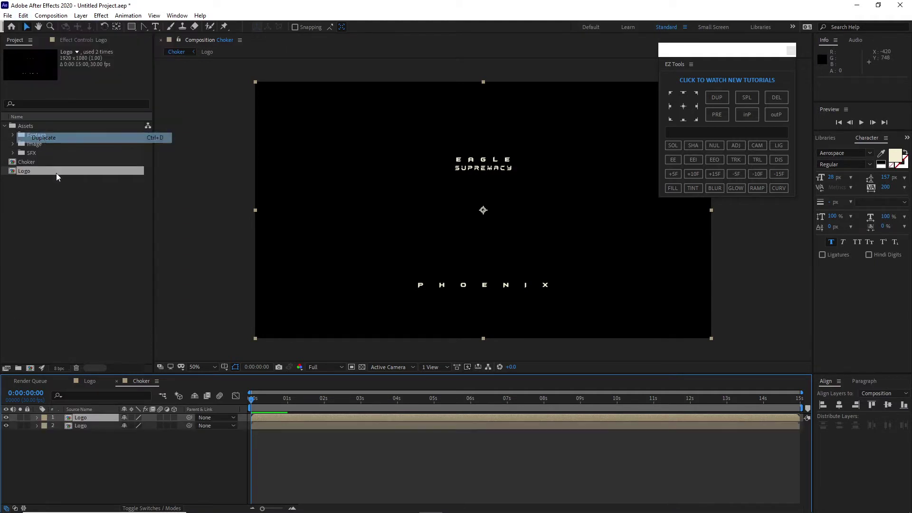
left_click(89, 419)
left_click(101, 16)
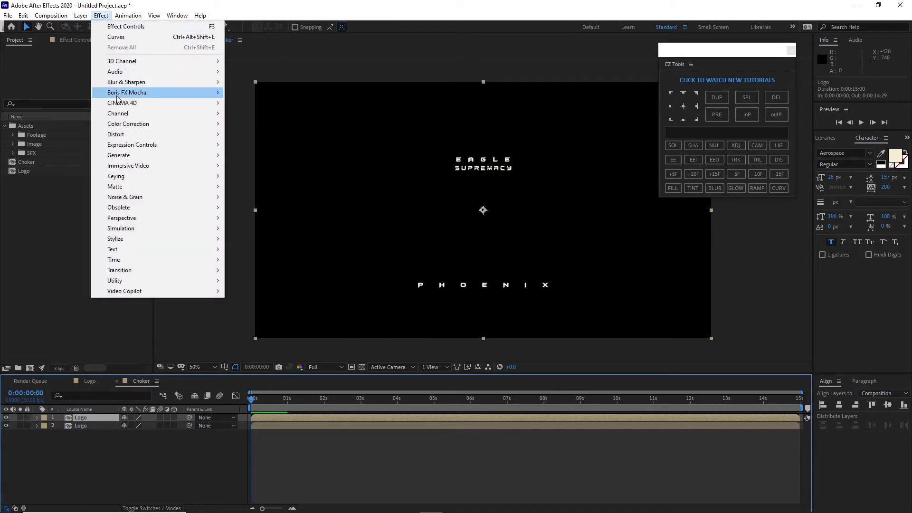
left_click(280, 316)
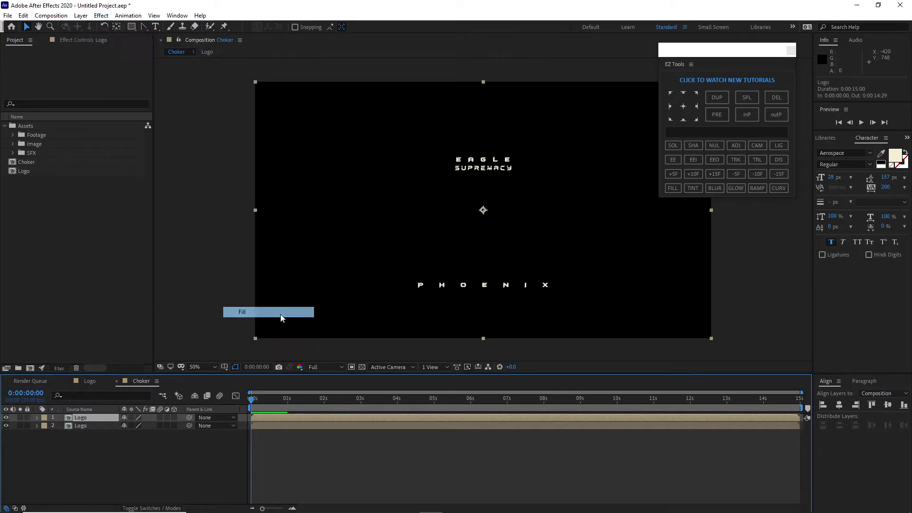
left_click(89, 84)
left_click_drag(410, 268, 343, 321)
left_click(541, 203)
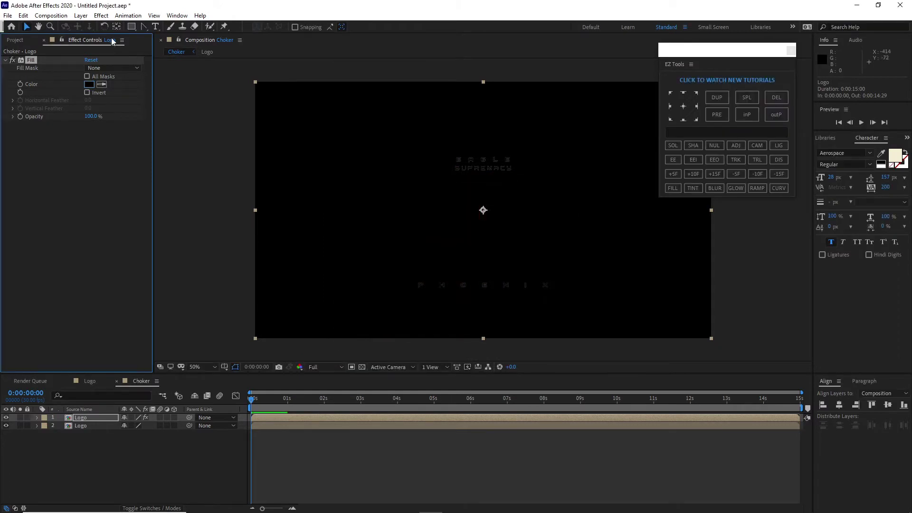
Apply the Matte Choker effect to the filled Logo layer and set its Iterations to 2.
left_click(101, 15)
mouse_move(204, 186)
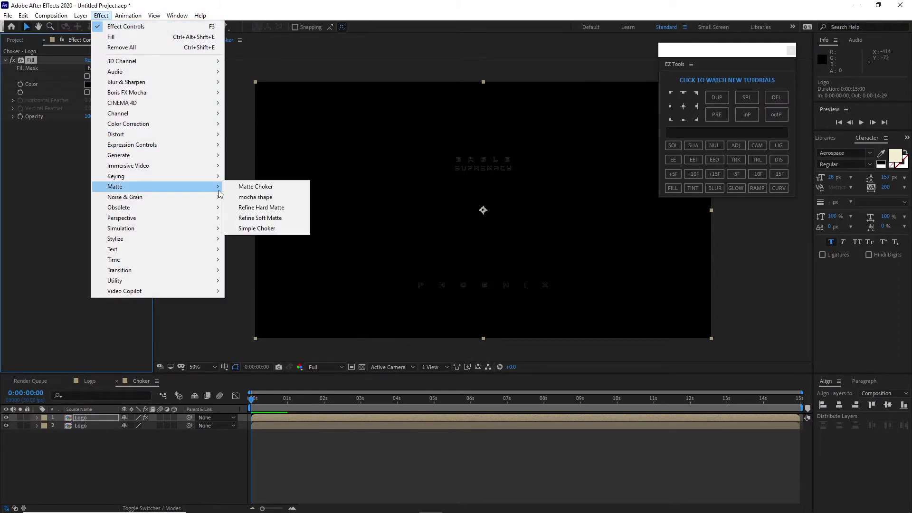
left_click(250, 187)
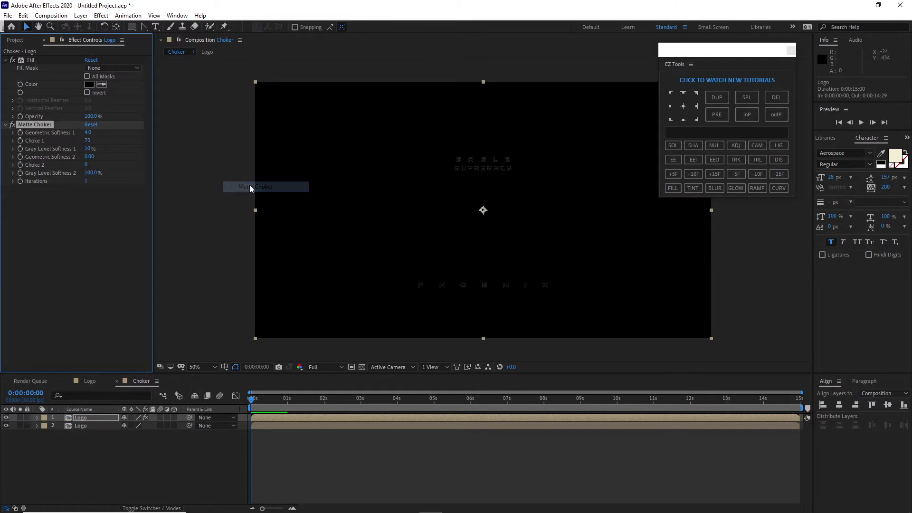
left_click(87, 182)
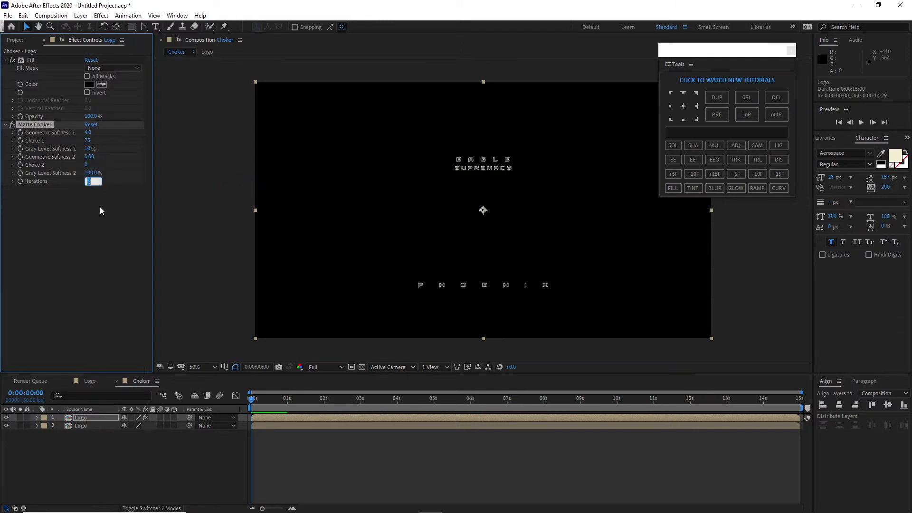
type("2")
Try moving the filled Logo layer beneath the other Logo copy.
left_click(92, 417)
left_click_drag(93, 417, 95, 425)
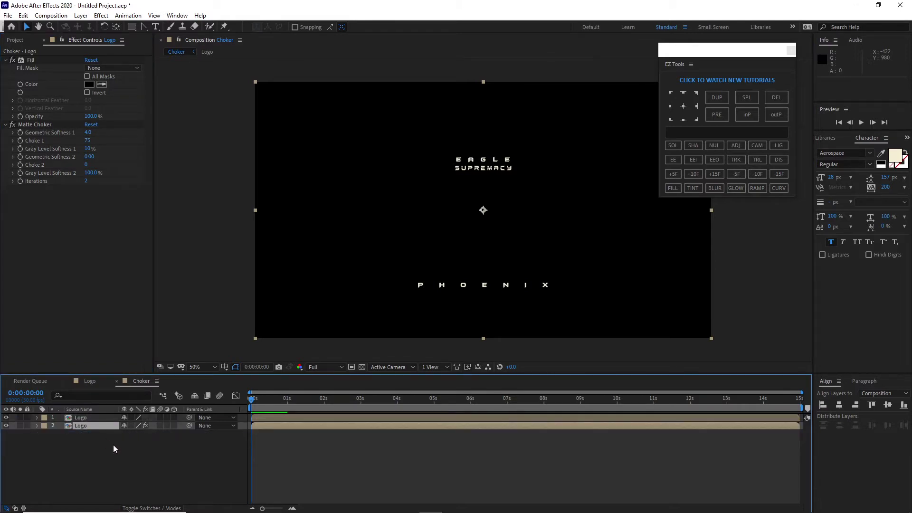
key("ctrl+z")
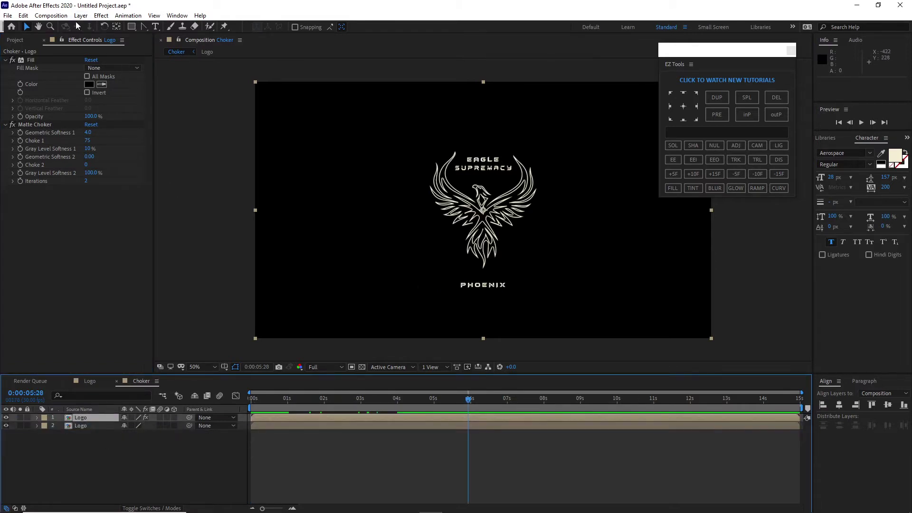
Create a new composition named Reflection.
left_click(51, 15)
left_click(65, 27)
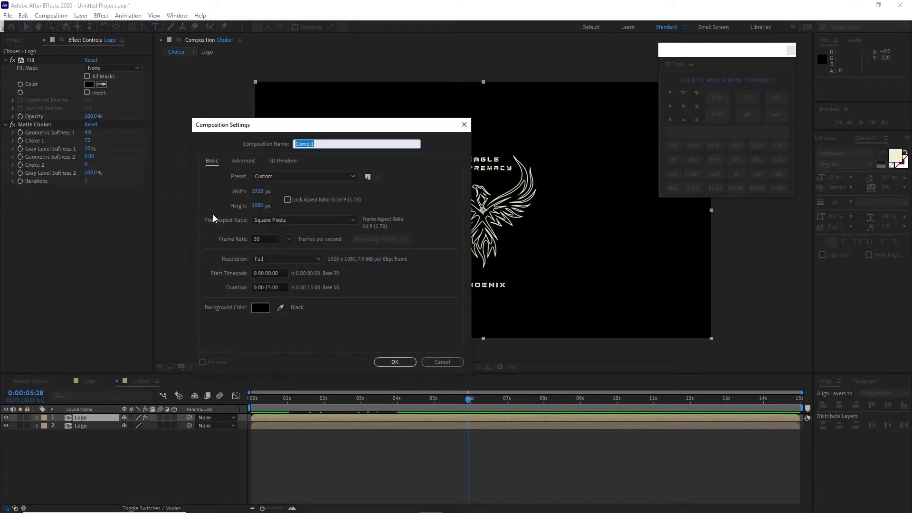
type("Reflection")
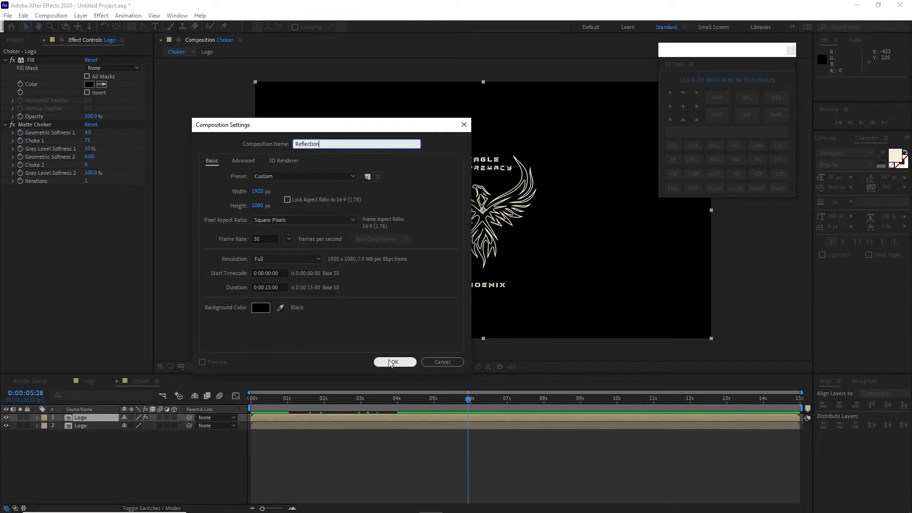
left_click(394, 362)
Add reflection map.png from the Image folder to the Reflection composition and shift it downward, leaving a black strip along the frame's upper edge.
left_click(13, 41)
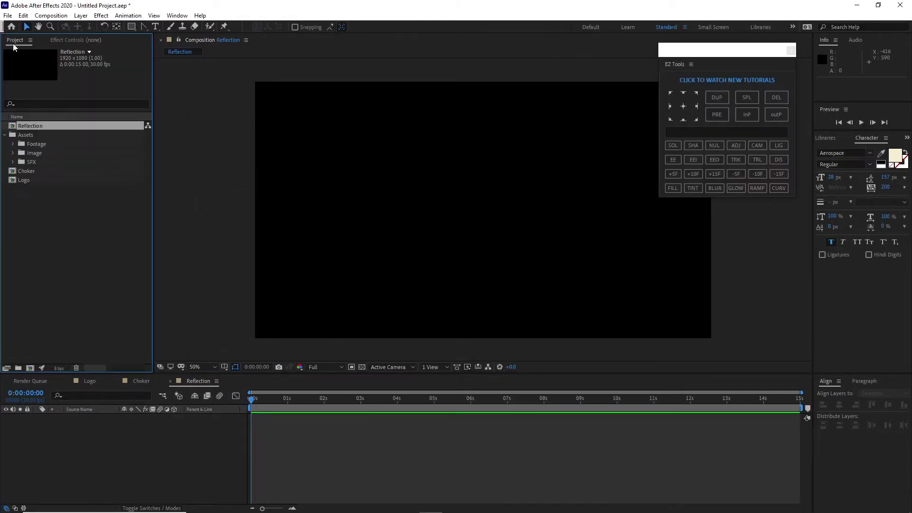
left_click(13, 144)
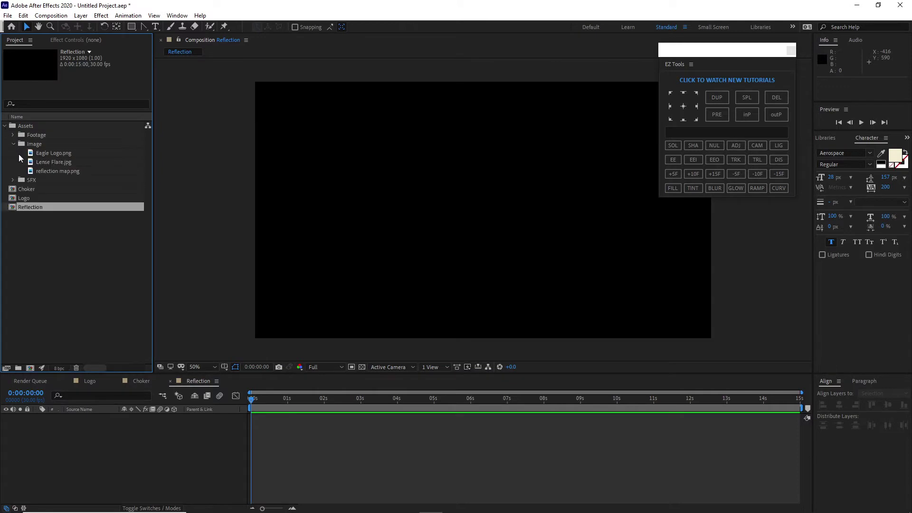
left_click(44, 170)
left_click_drag(44, 169, 73, 431)
key("comma")
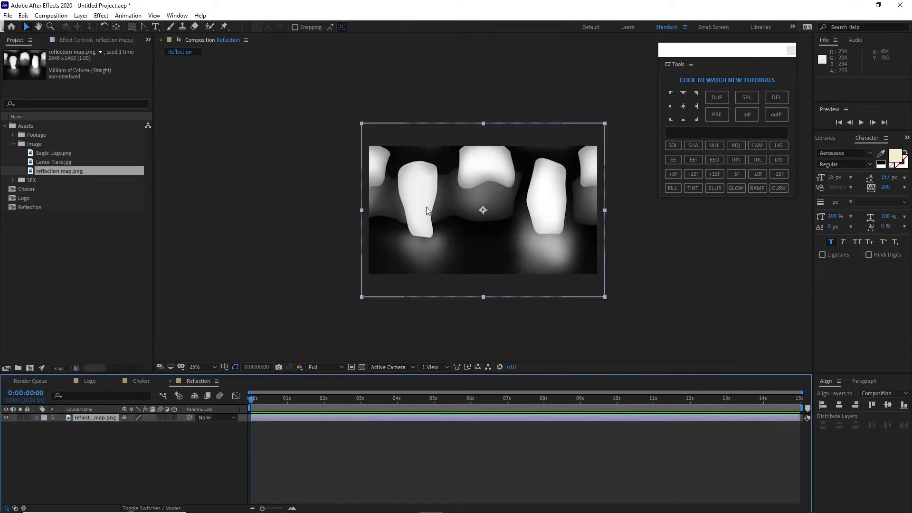
left_click_drag(422, 207, 421, 244)
left_click(298, 220)
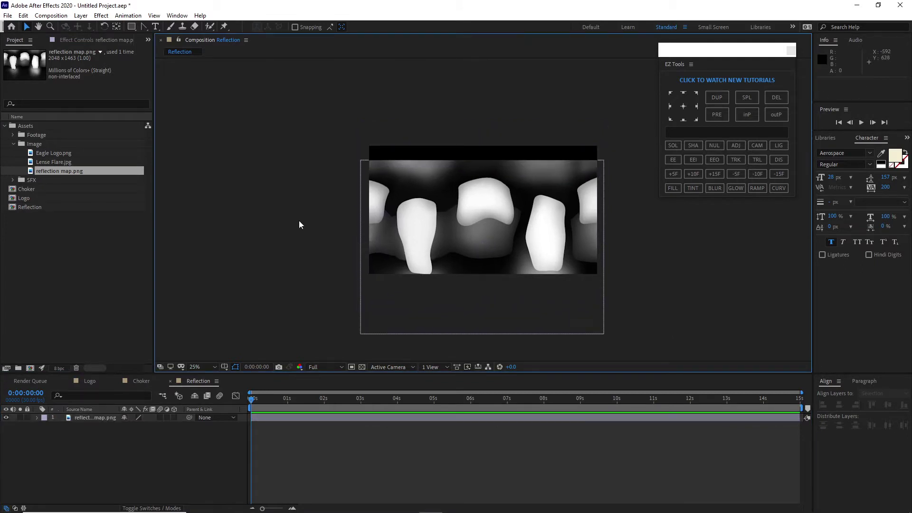
left_click(427, 214)
Apply the Motion Tile effect to the reflection map layer and set its Output Width to 200.
left_click(101, 15)
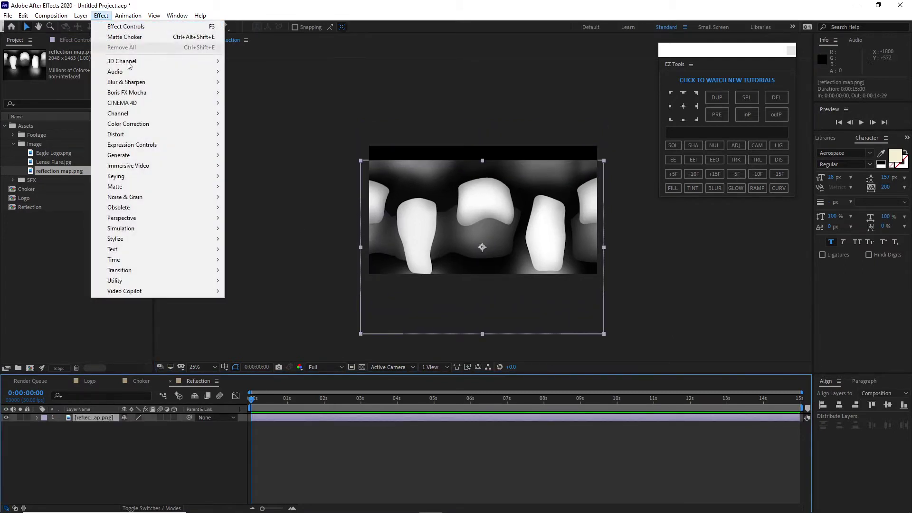
mouse_move(185, 239)
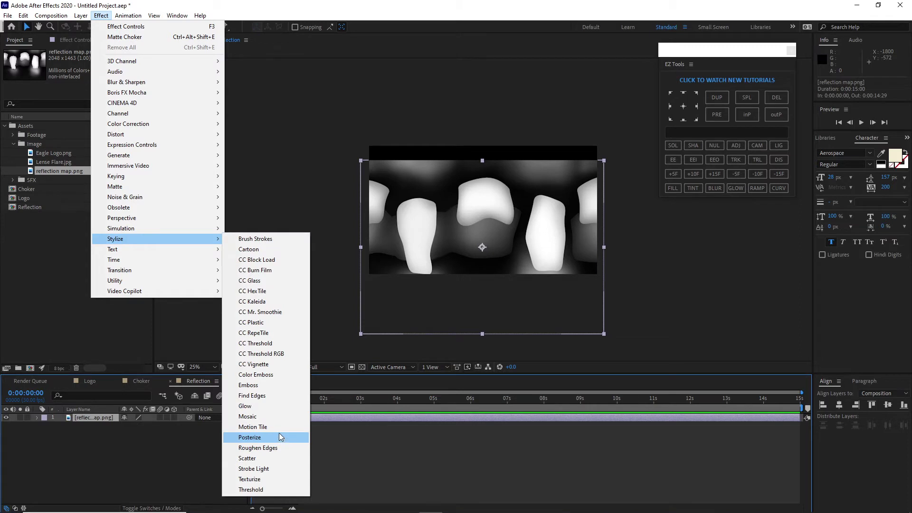
left_click_drag(280, 429, 280, 425)
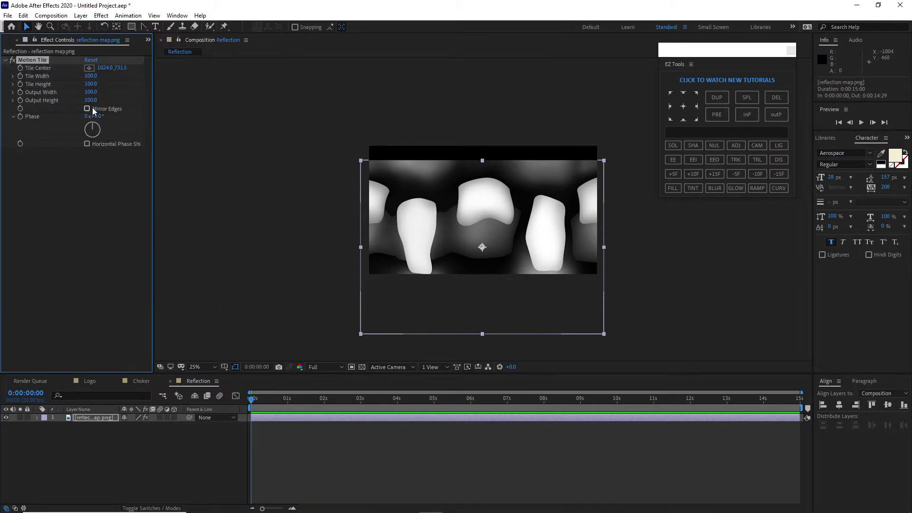
left_click(88, 93)
type("200")
key("Return")
Animate Motion Tile's Tile Center from 1024, 731.5 at the composition start to 4072, 731.5 at 0:00:14:29, and preview the motion.
left_click(253, 398)
left_click_drag(271, 398, 802, 401)
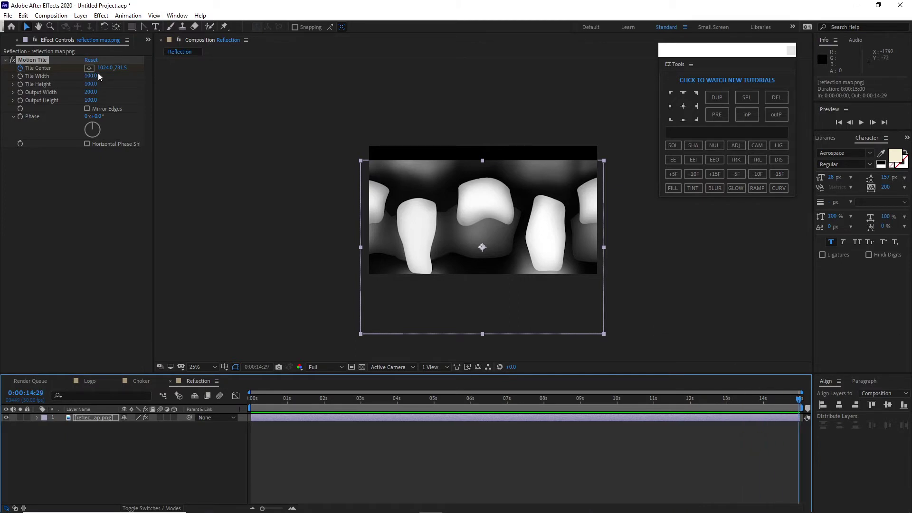
left_click_drag(100, 67, 380, 106)
left_click_drag(108, 68, 122, 69)
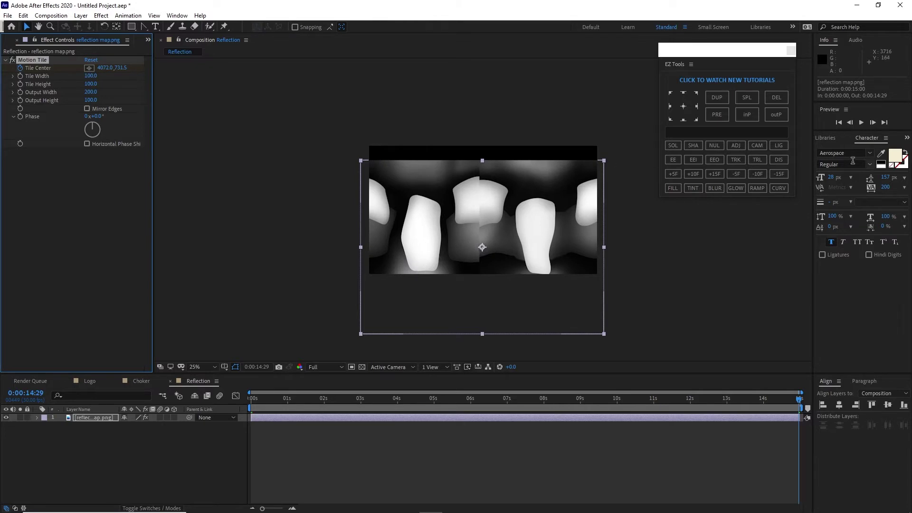
left_click(862, 122)
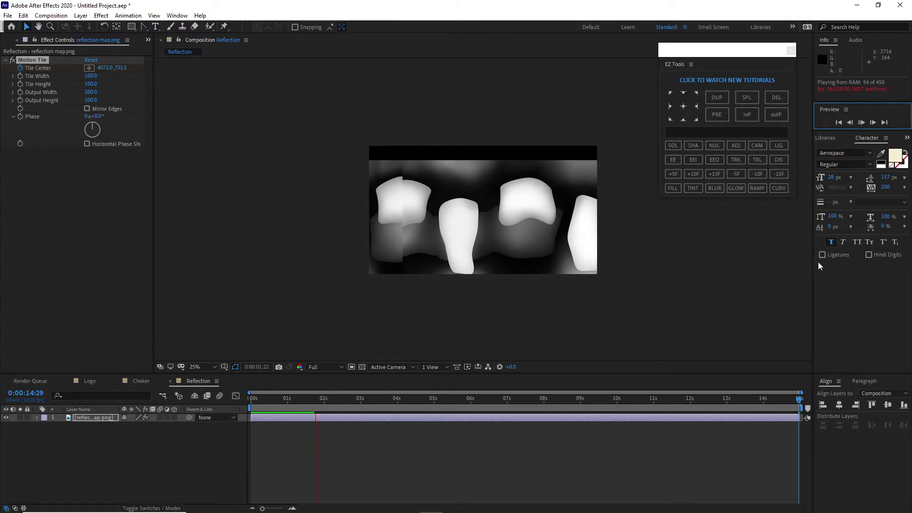
left_click(864, 123)
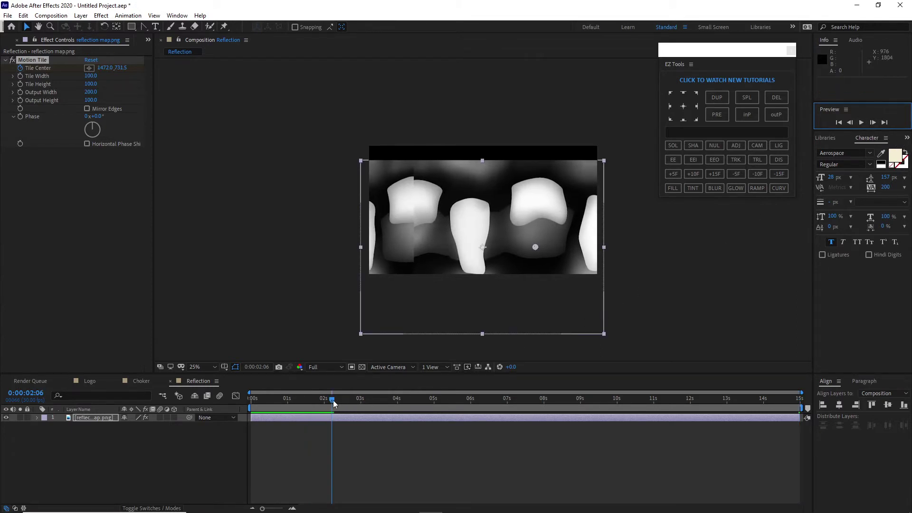
Set the Tile Center at 0:00:14:29 to 5754, 731.5, enable Mirror Edges, and preview the animation.
left_click_drag(329, 400, 808, 383)
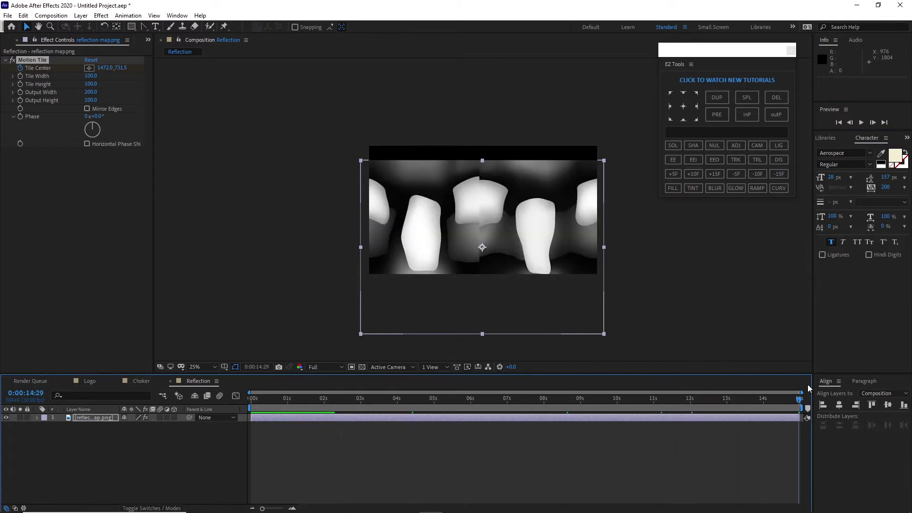
left_click_drag(102, 67, 581, 104)
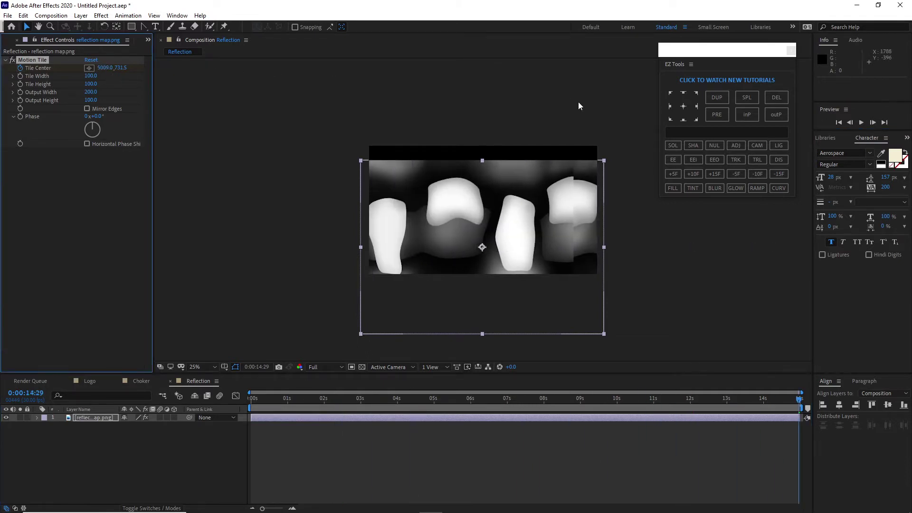
left_click_drag(101, 67, 97, 87)
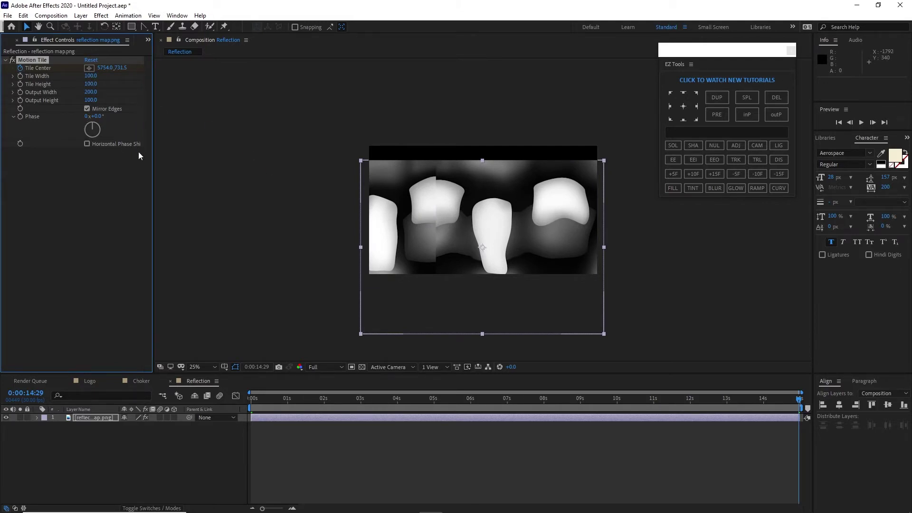
left_click(861, 122)
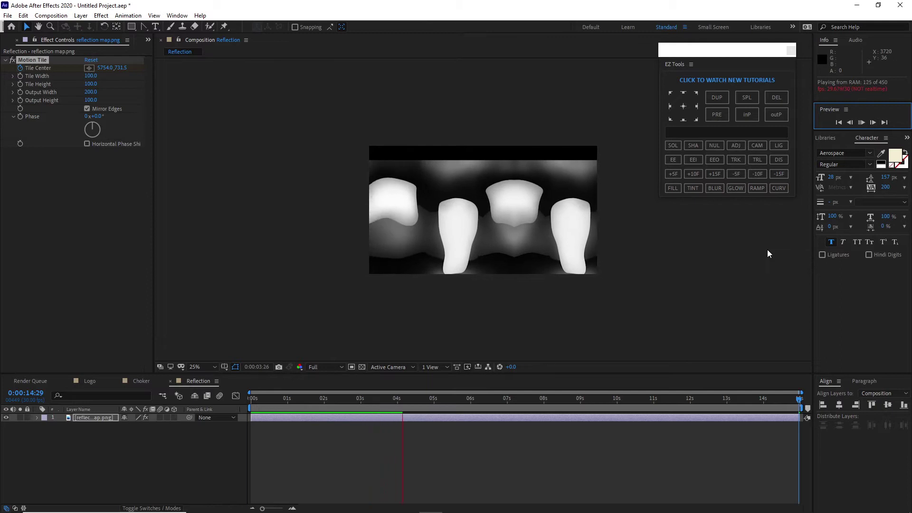
key("space")
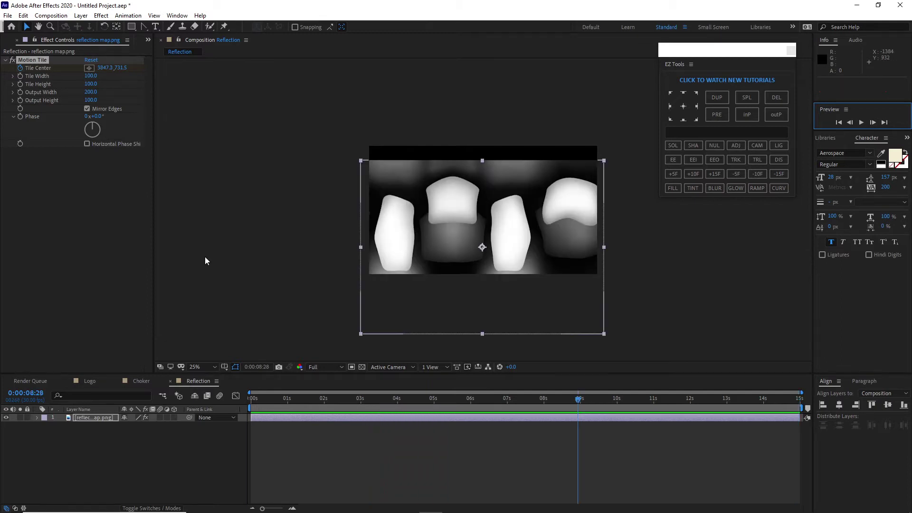
Create a composition named Logo Animate at 1920 x 1080, 30 fps and 0:00:15:00 duration.
left_click(51, 15)
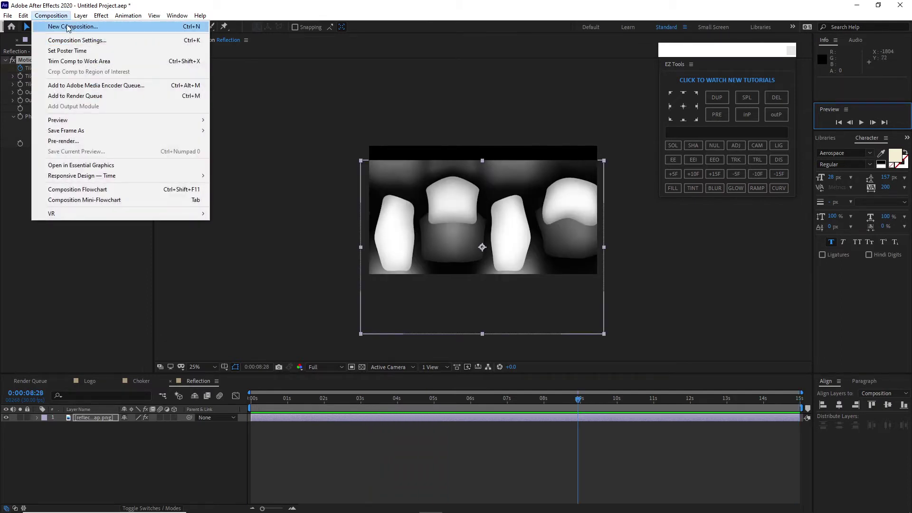
left_click(68, 27)
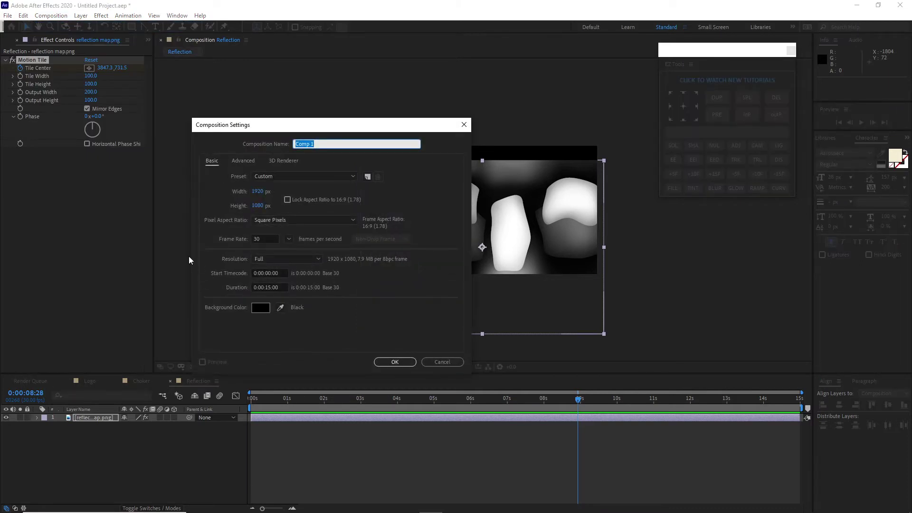
key("BackSpace")
left_click(395, 362)
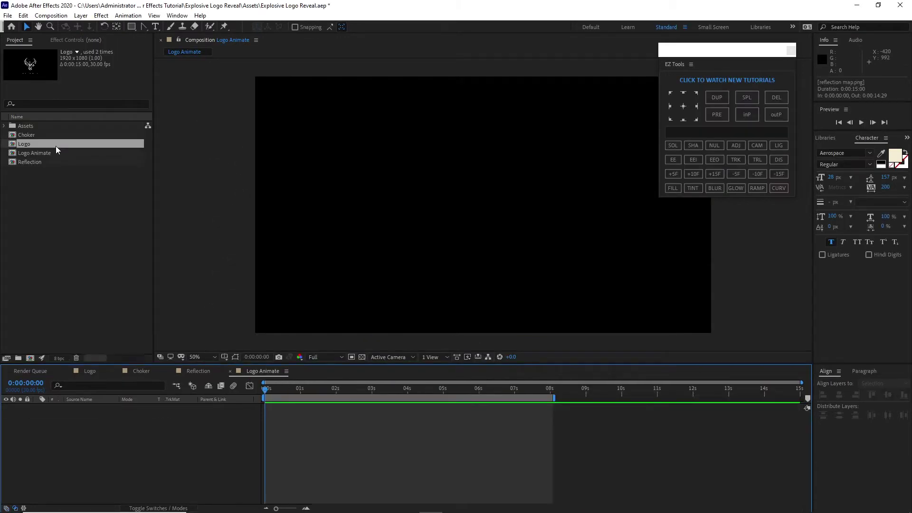
Add the Logo, Reflection and Choker compositions to Logo Animate, with Logo on top, Reflection beneath it and Choker at the bottom.
left_click_drag(55, 146, 83, 430)
left_click_drag(39, 162, 78, 435)
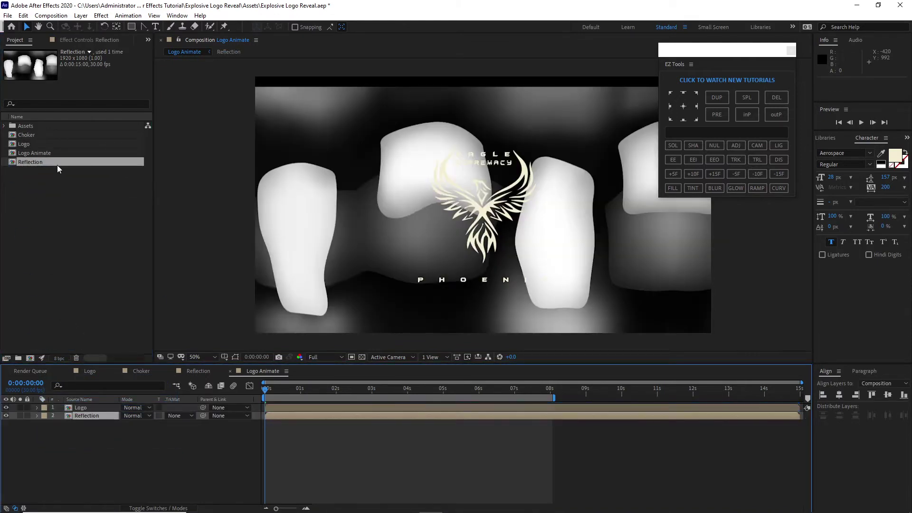
left_click_drag(44, 135, 73, 425)
Apply the CC Glass effect to the Reflection layer and choose the Choker layer as its Bump Map.
left_click(87, 416)
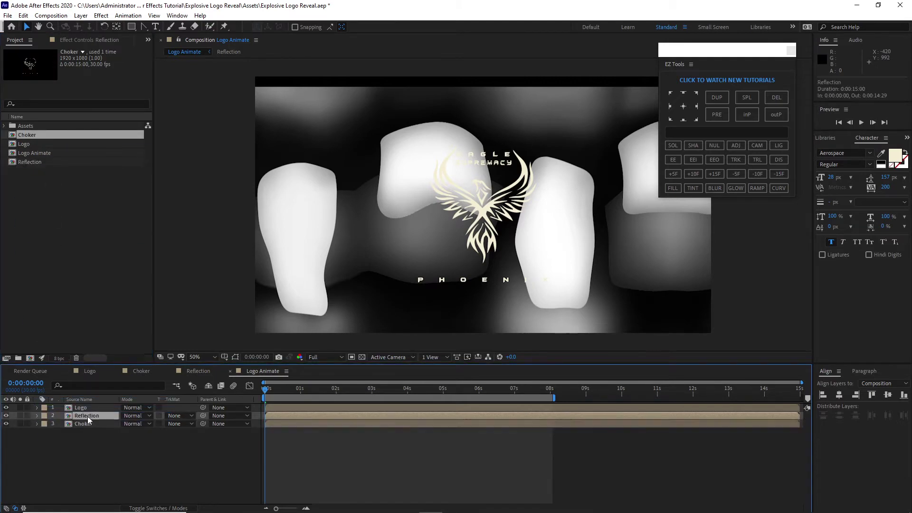
left_click(101, 15)
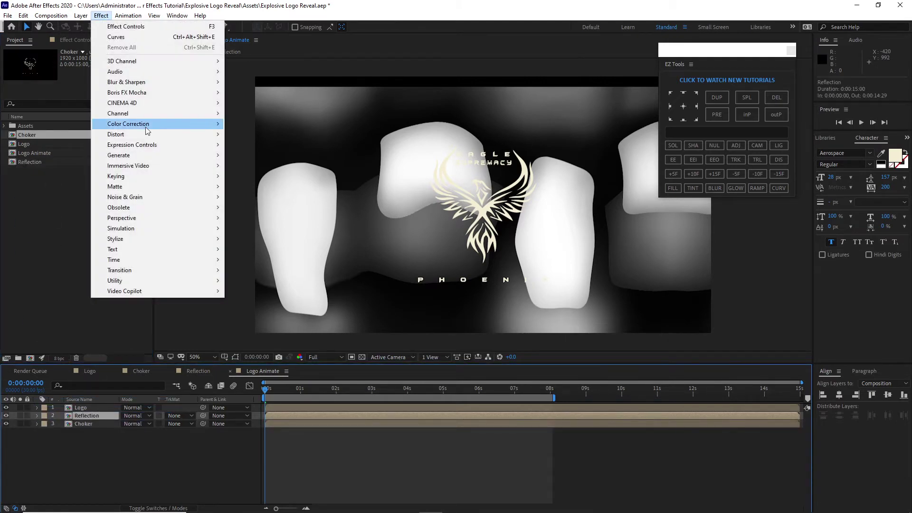
mouse_move(211, 239)
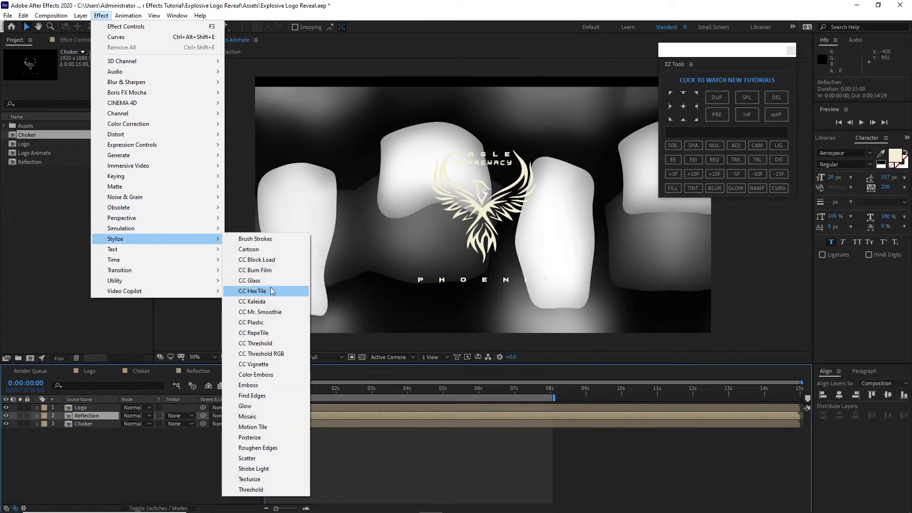
left_click(260, 280)
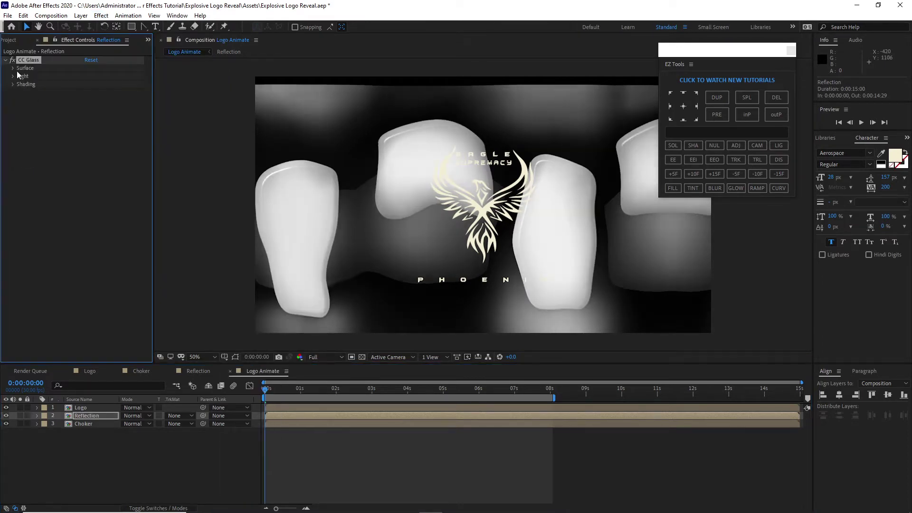
left_click(13, 68)
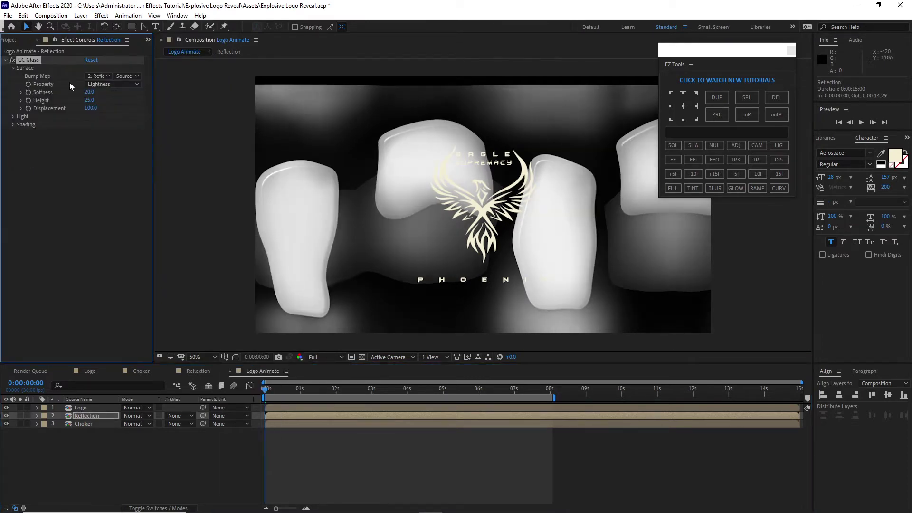
left_click(98, 76)
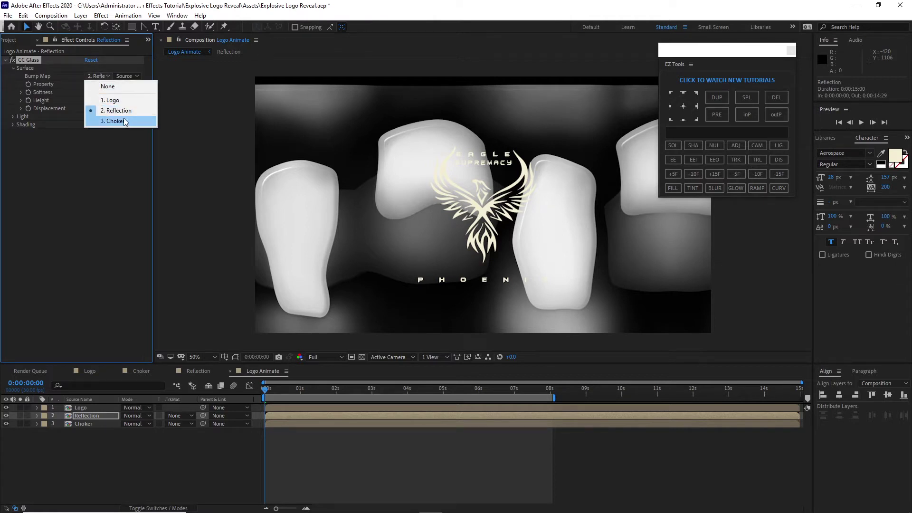
left_click(95, 118)
Set CC Glass's Softness to 30, Height to -30 and Displacement to -500 on the Reflection layer.
left_click(89, 92)
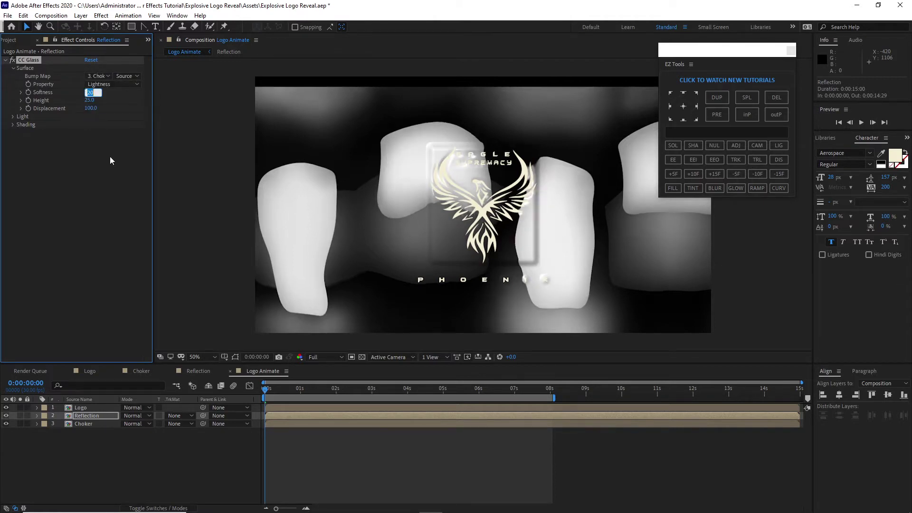
type("3")
left_click(90, 100)
type("-")
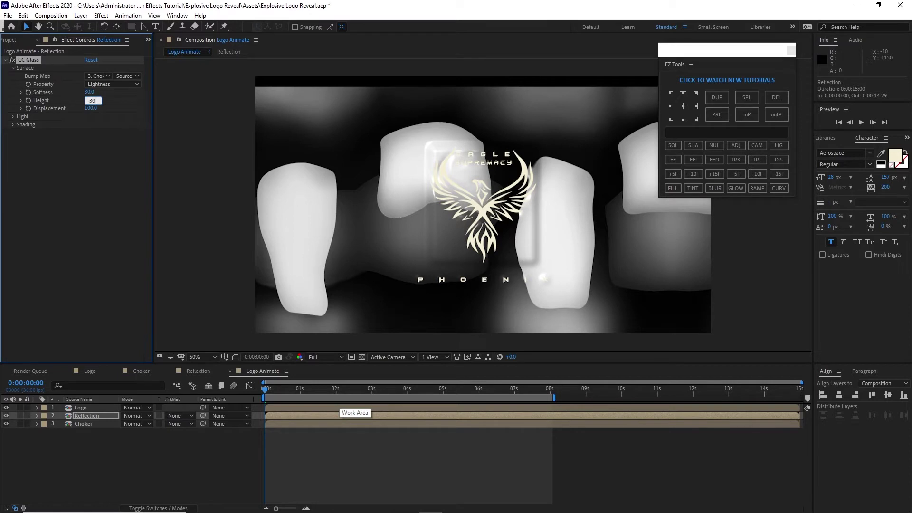
key("Tab")
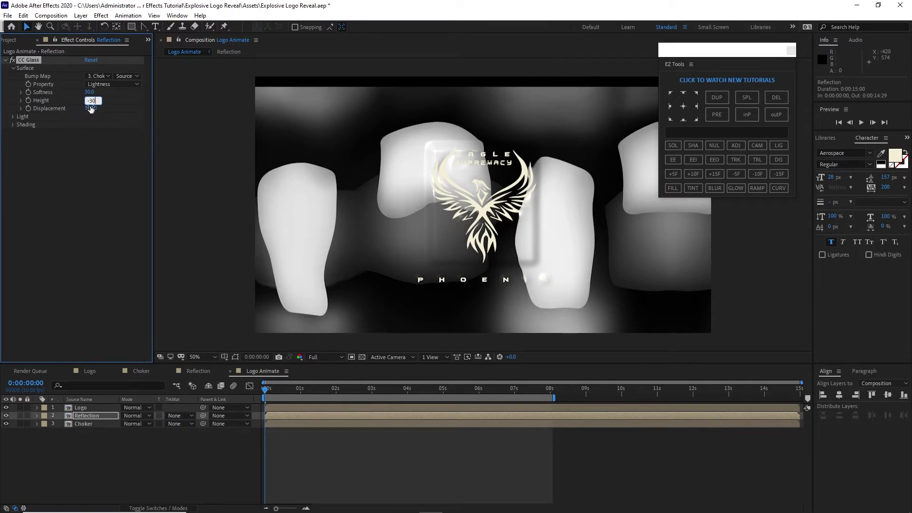
type("-500")
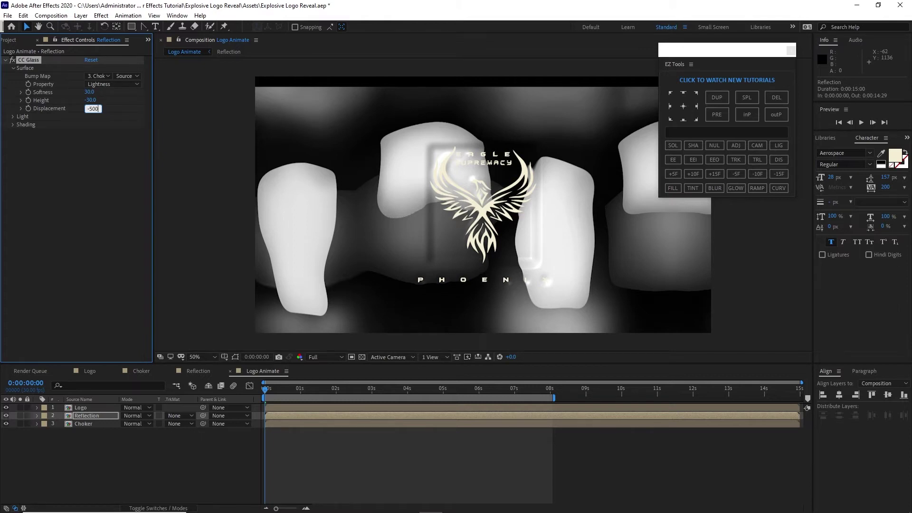
key("Return")
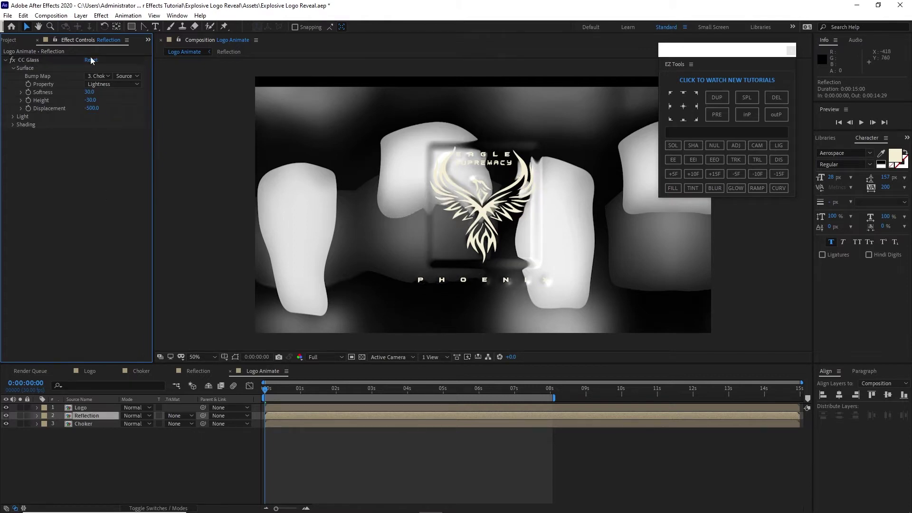
Apply the CC Blobbylize effect to the Reflection layer and choose the Choker layer as its Blob Layer.
left_click(99, 17)
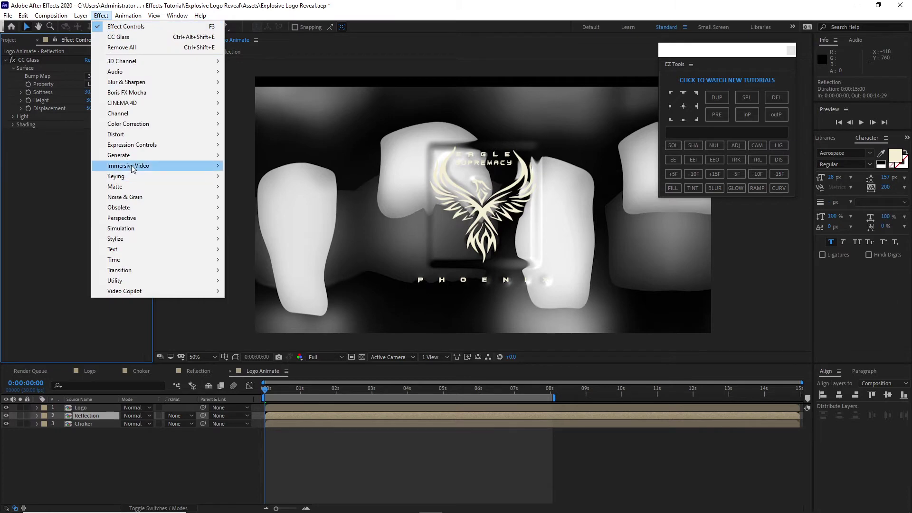
mouse_move(142, 134)
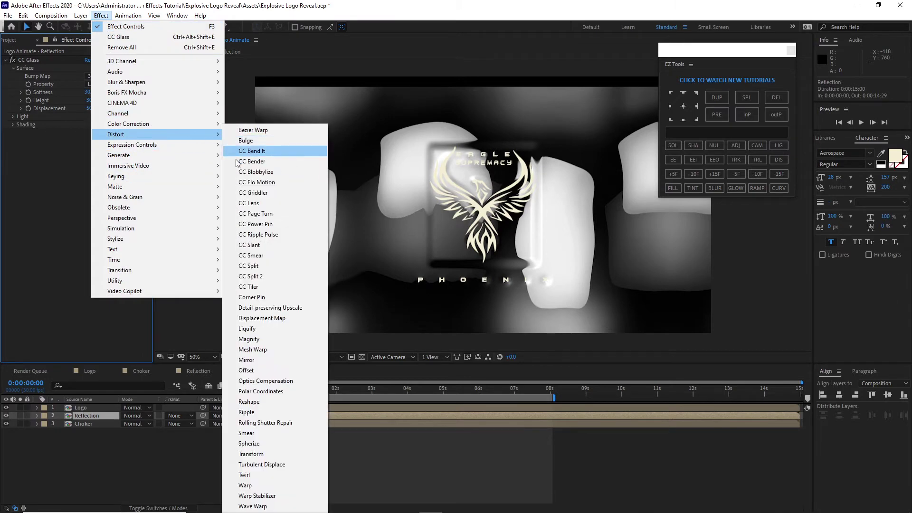
left_click(247, 171)
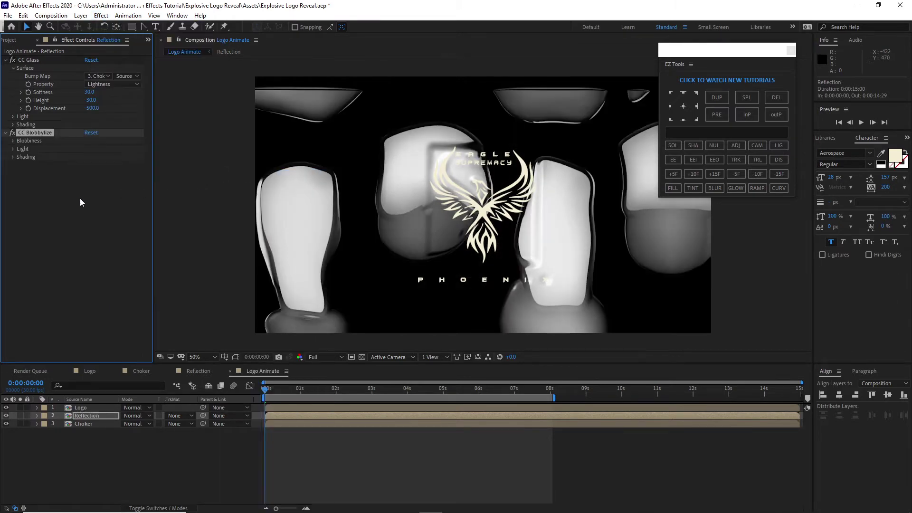
left_click(13, 140)
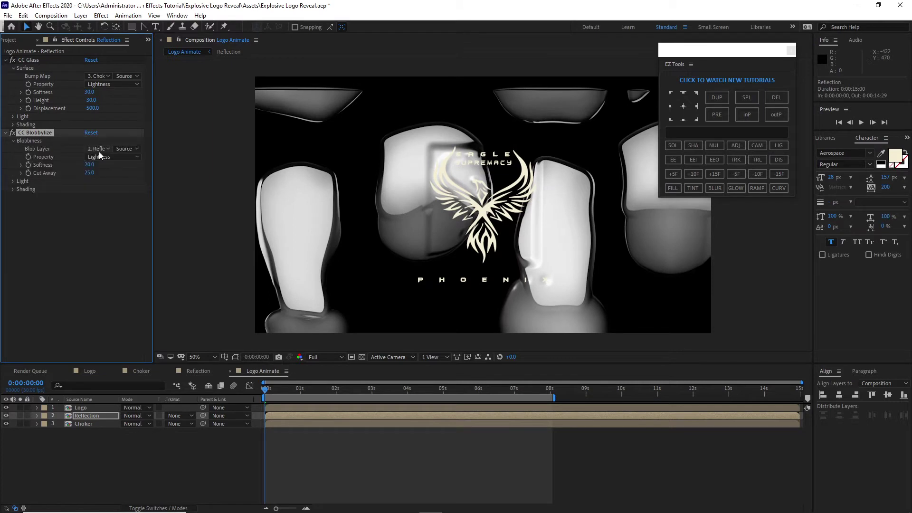
left_click(98, 150)
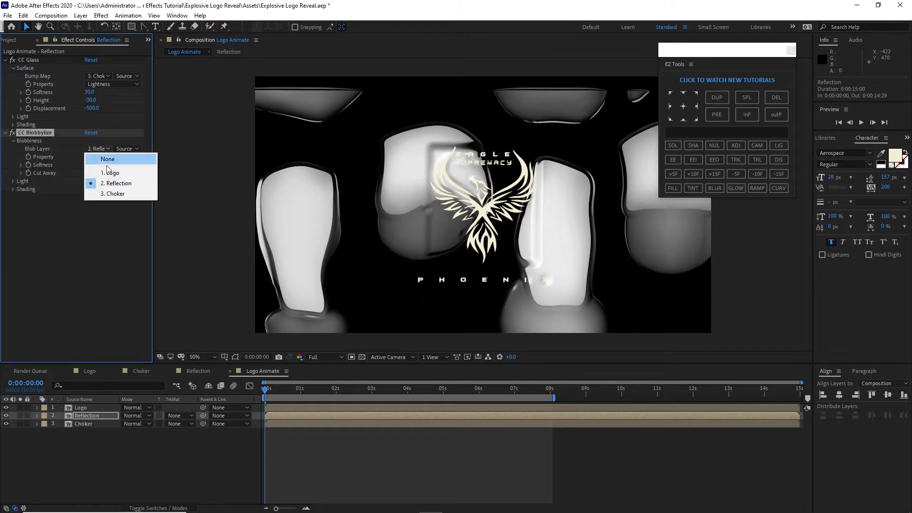
left_click(116, 194)
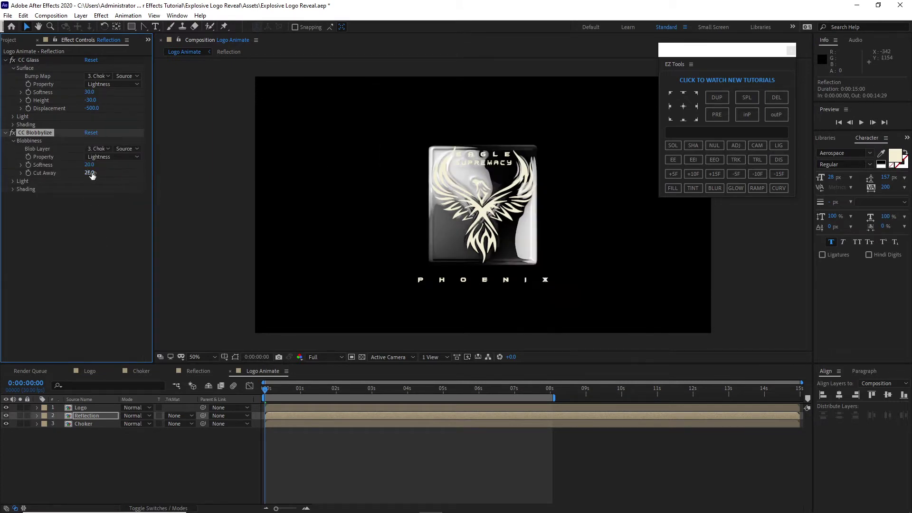
Set CC Blobbylize's Softness to 6 and Cut Away to 3.
key("shift+Tab")
type("6")
key("Tab")
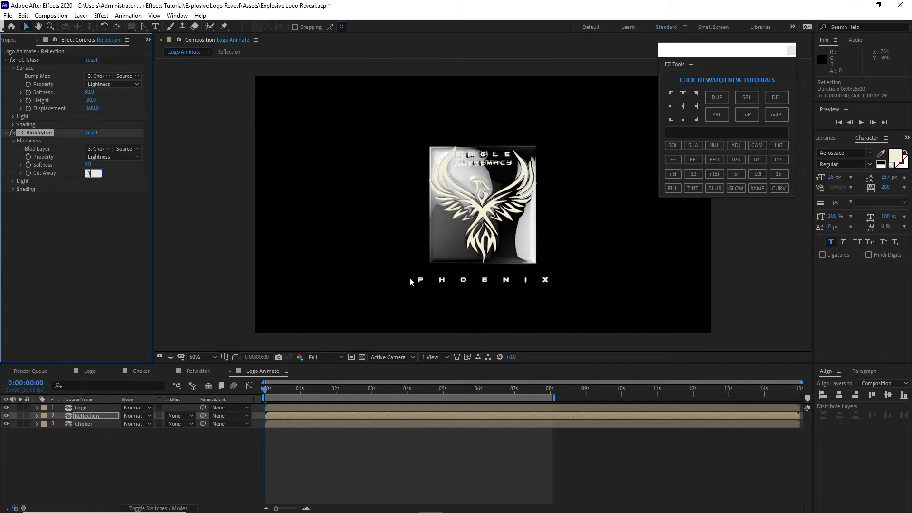
Apply the Curves effect to the Reflection layer and raise the middle of the RGB curve slightly to brighten the midtones.
left_click(99, 16)
mouse_move(190, 124)
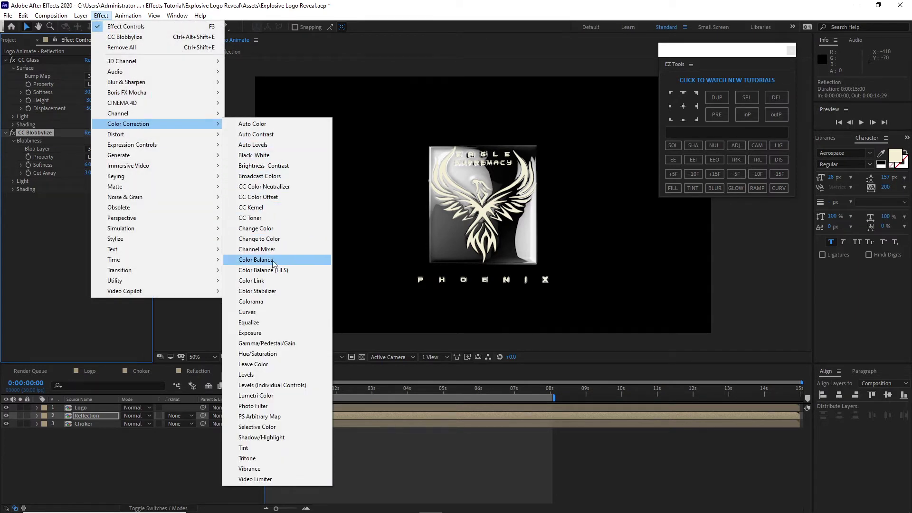
left_click(247, 311)
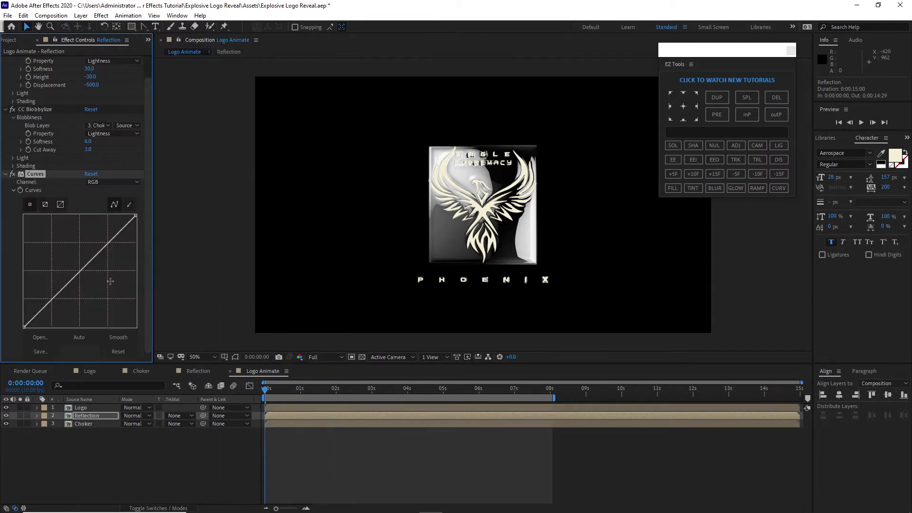
left_click_drag(82, 267, 79, 260)
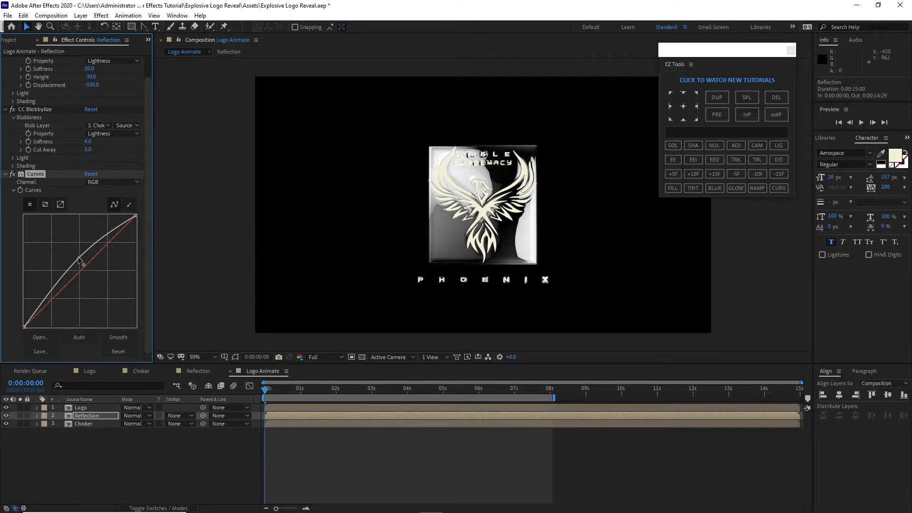
Set the Reflection layer's track matte to Alpha Matte "Logo" and scrub through the animation to 0:00:07:16 at Half resolution.
left_click(180, 415)
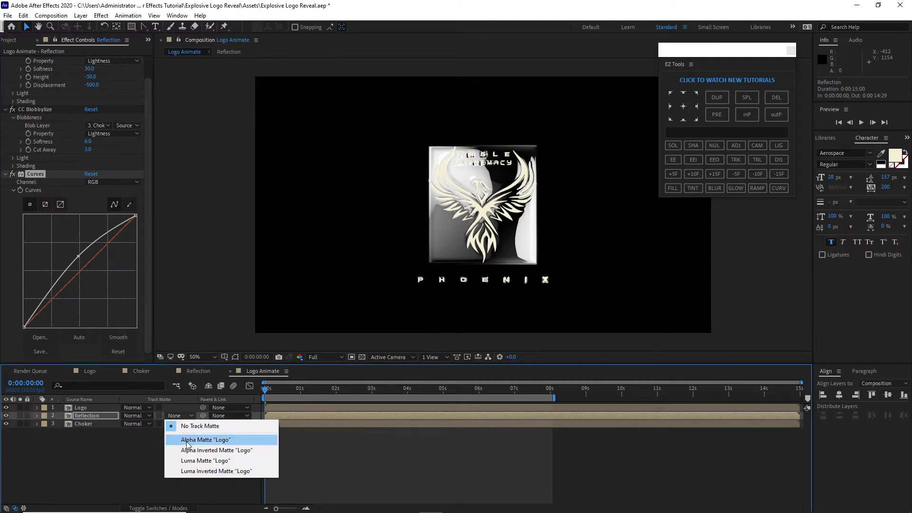
left_click(208, 438)
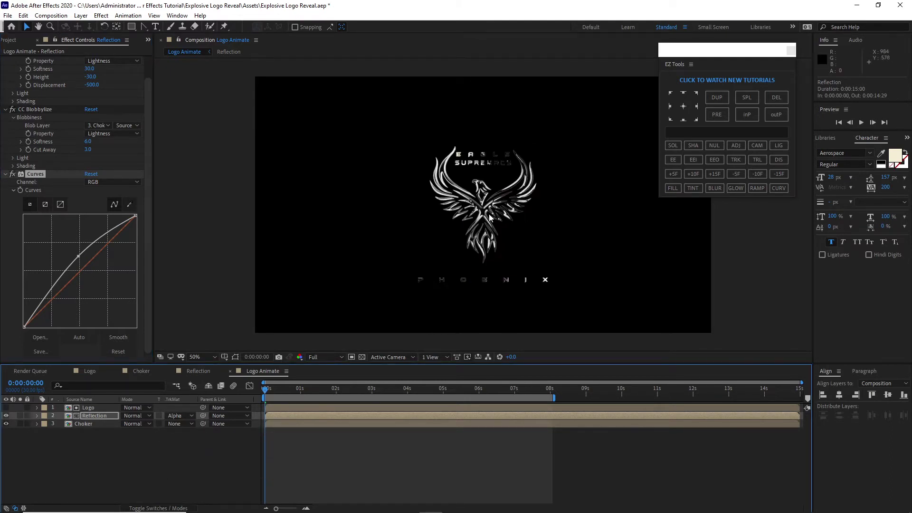
left_click(324, 358)
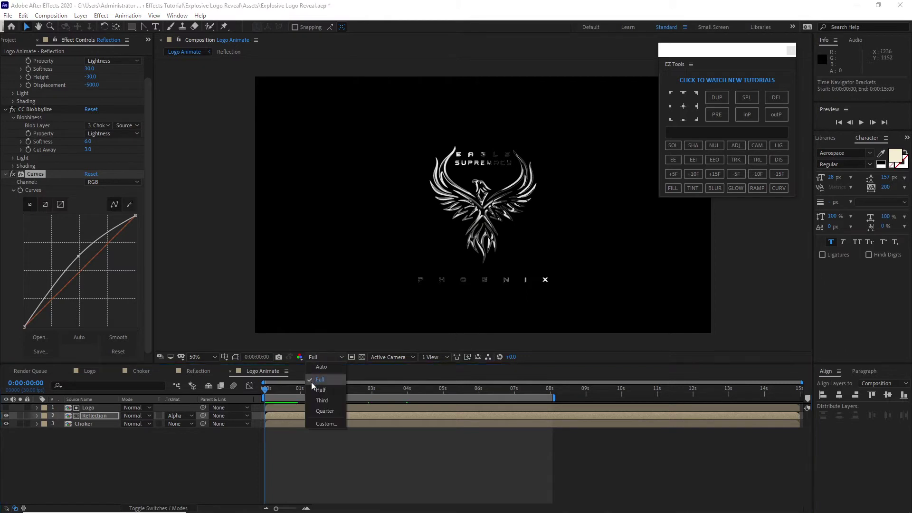
left_click(312, 390)
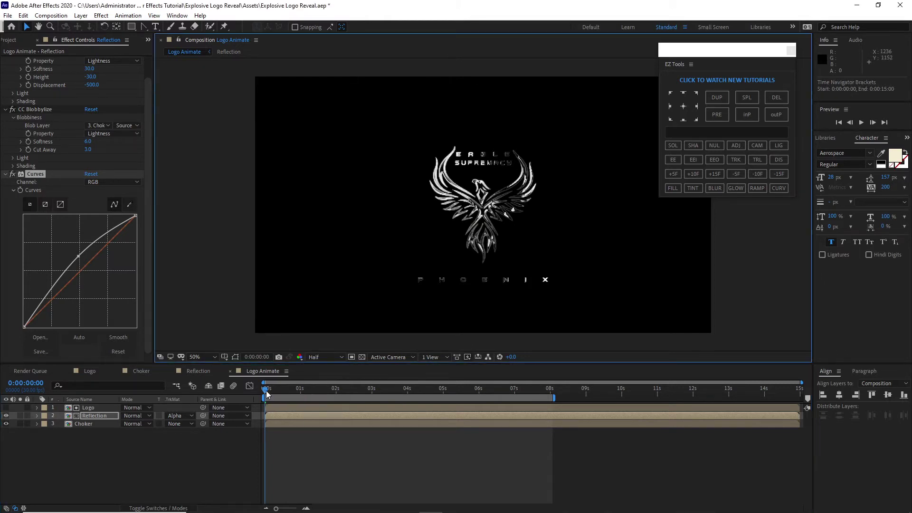
left_click_drag(266, 390, 533, 375)
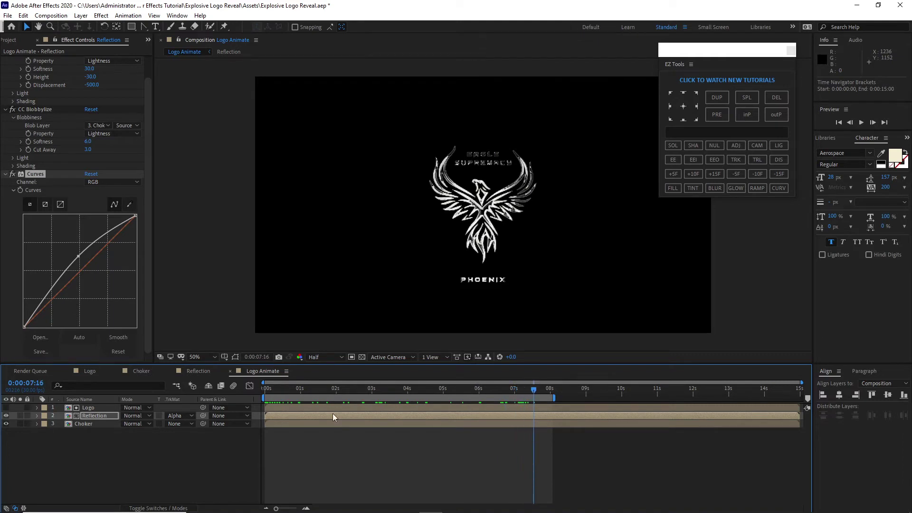
Create a composition named Main at 1920 x 1080, 30 fps and 0:00:15:00 duration.
left_click(51, 15)
left_click(71, 38)
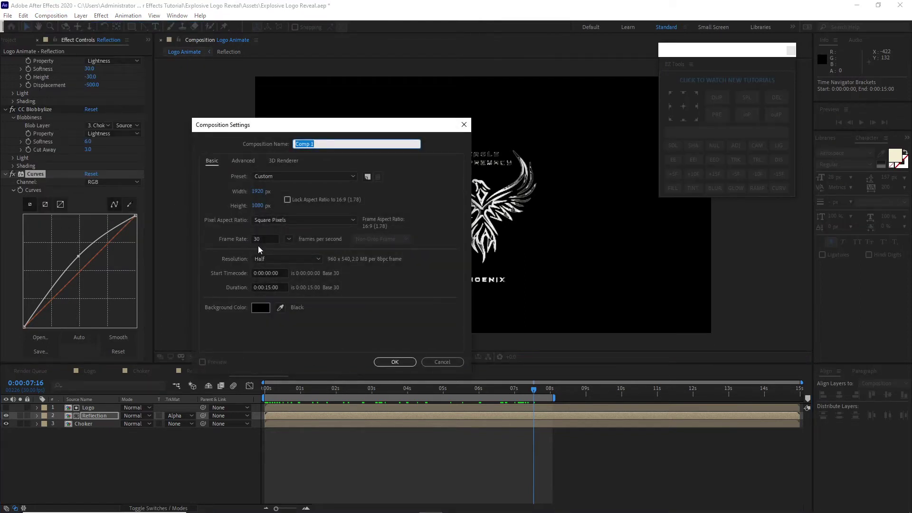
type("M")
left_click(401, 363)
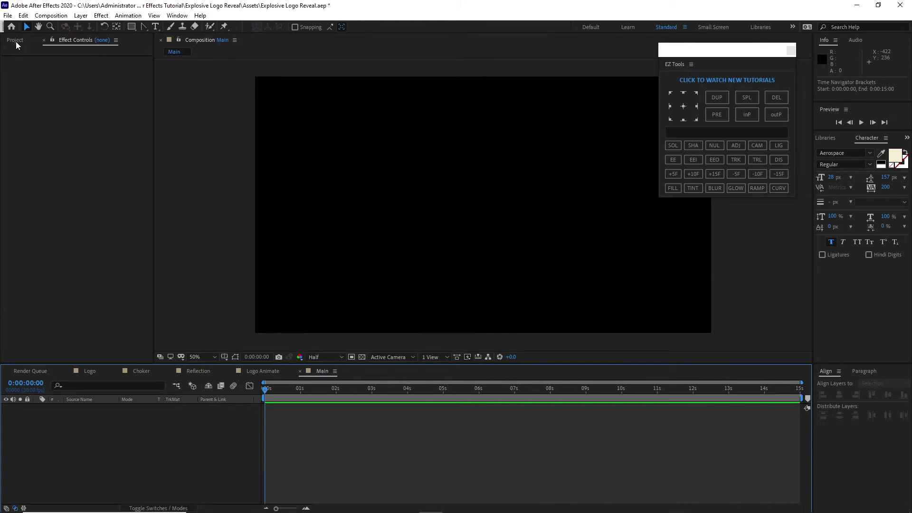
Add VideoBlocks Smoke.mp4 from the Assets Footage folder to the Main composition.
left_click(16, 41)
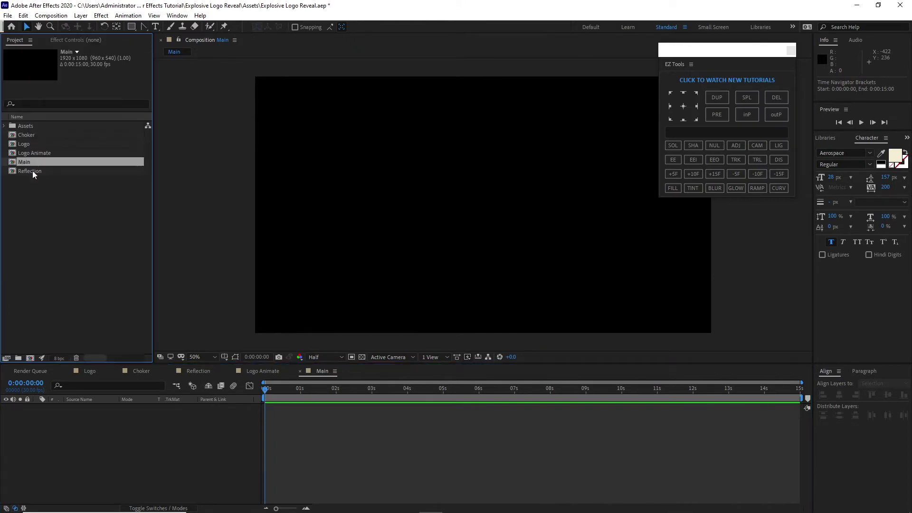
left_click(4, 126)
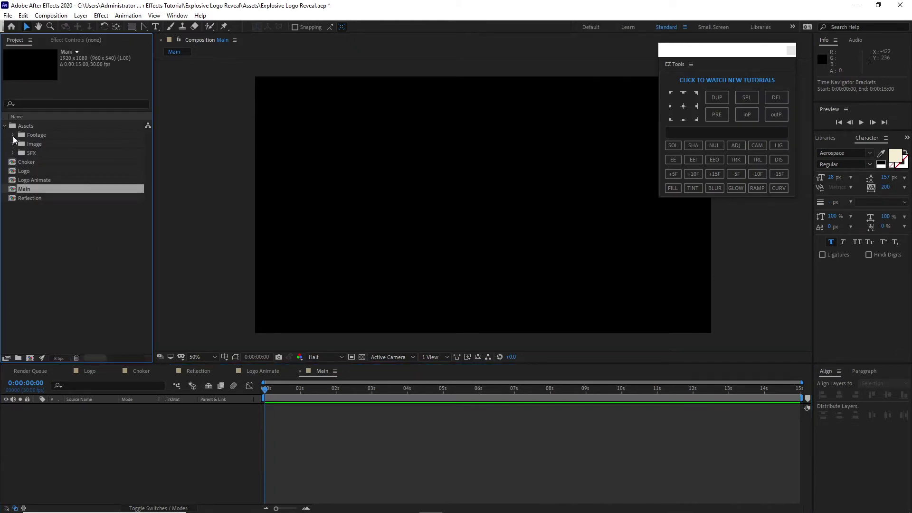
left_click(13, 135)
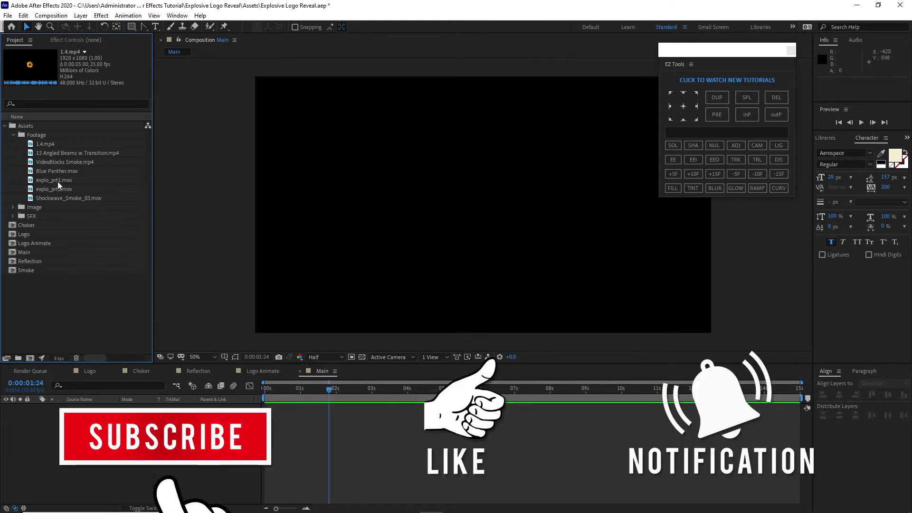
left_click_drag(54, 162, 481, 327)
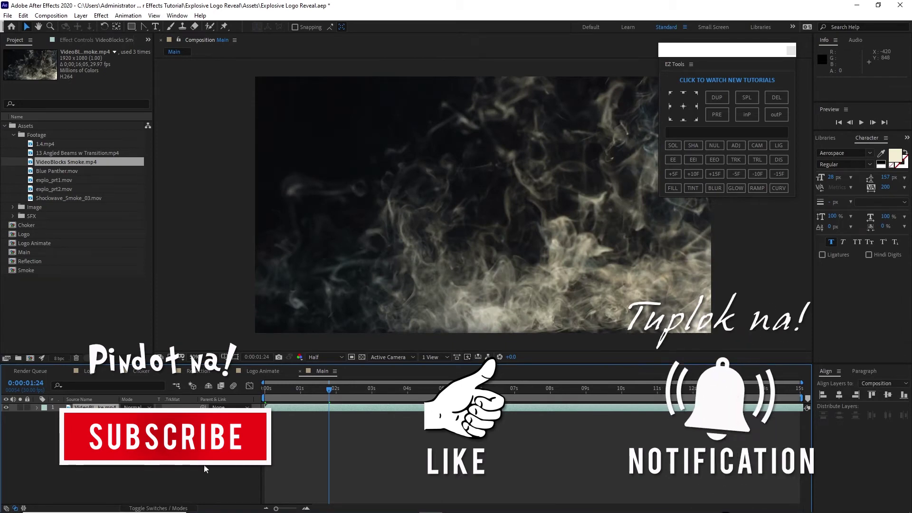
Set the smoke layer's opacity to 20% and its blending mode to Add.
key("t")
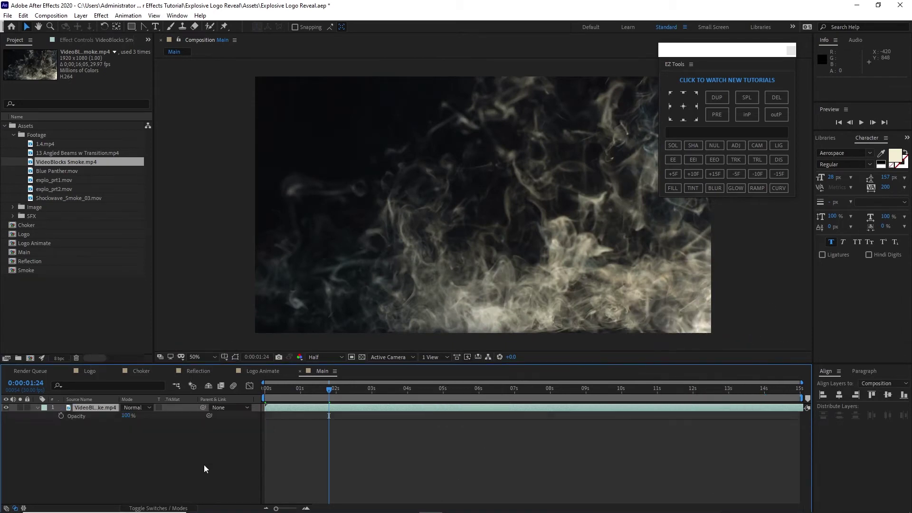
left_click(126, 415)
type("2")
left_click(132, 432)
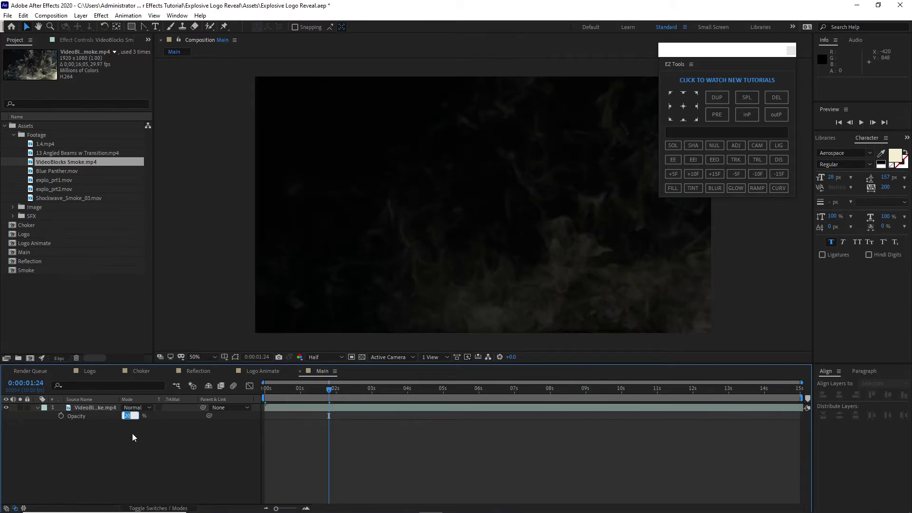
left_click(136, 407)
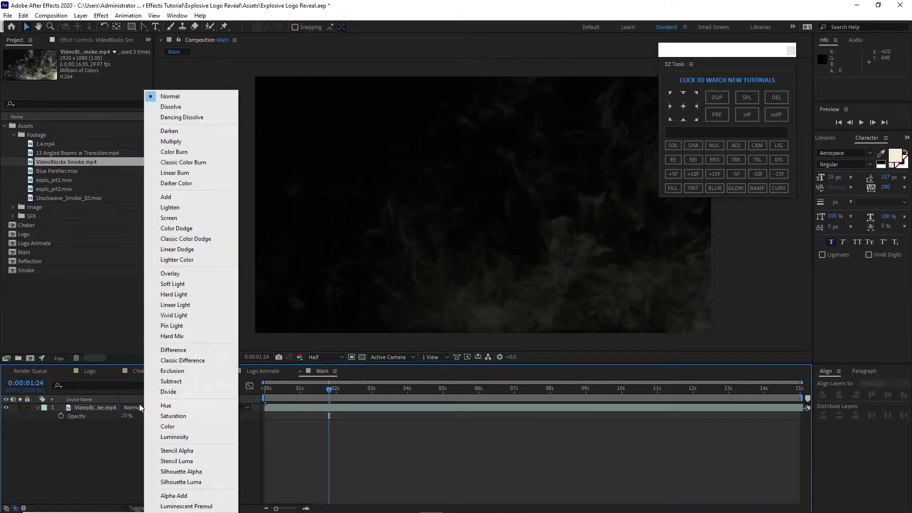
left_click(166, 197)
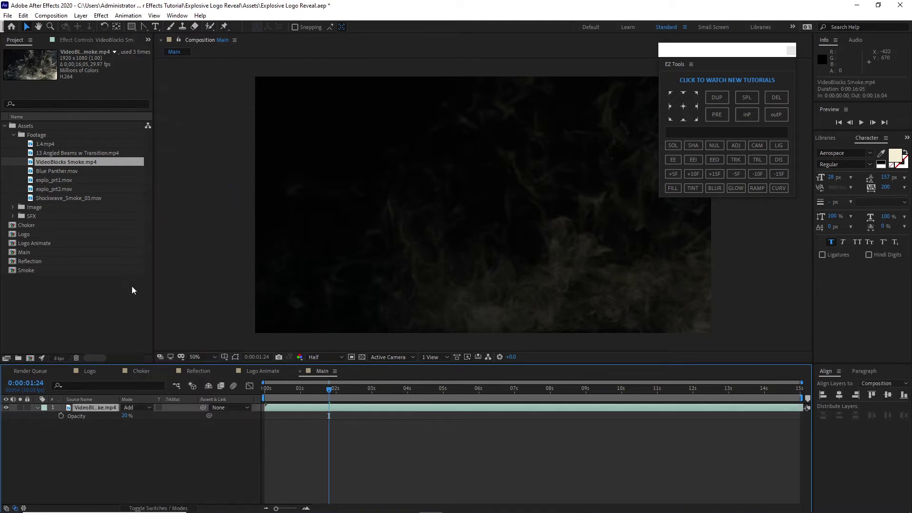
Duplicate the smoke layer and flip the copy horizontally to mirror the smoke.
left_click(24, 16)
left_click(57, 137)
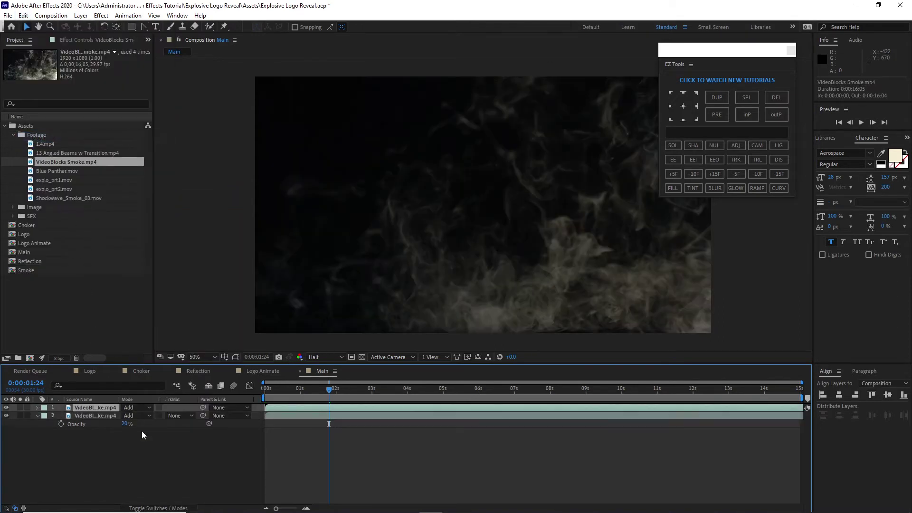
left_click(81, 17)
mouse_move(191, 129)
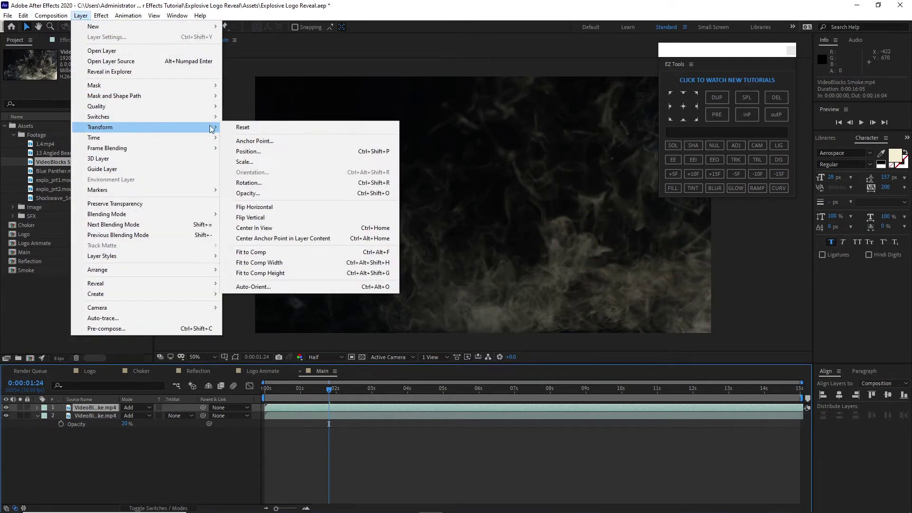
left_click(280, 208)
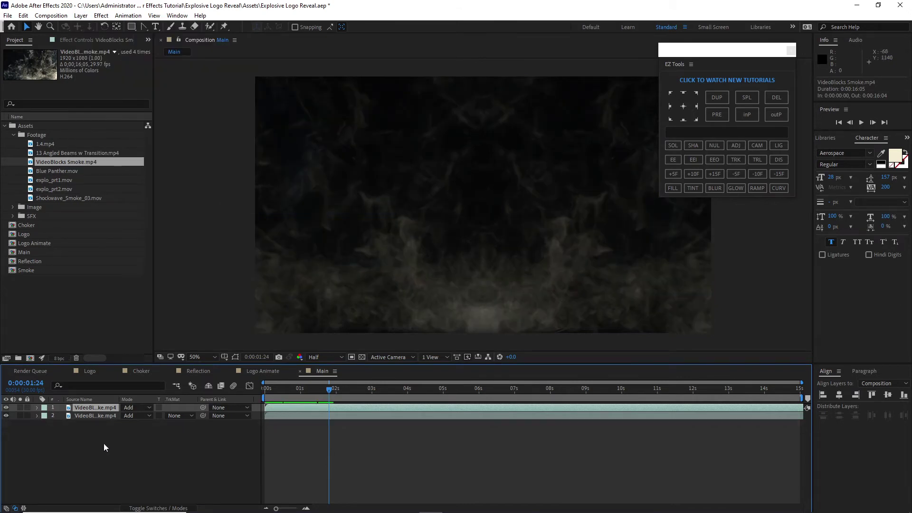
Pre-compose both smoke layers as Smoke, moving all attributes into the new composition.
left_click(101, 415, "shift")
right_click(101, 407)
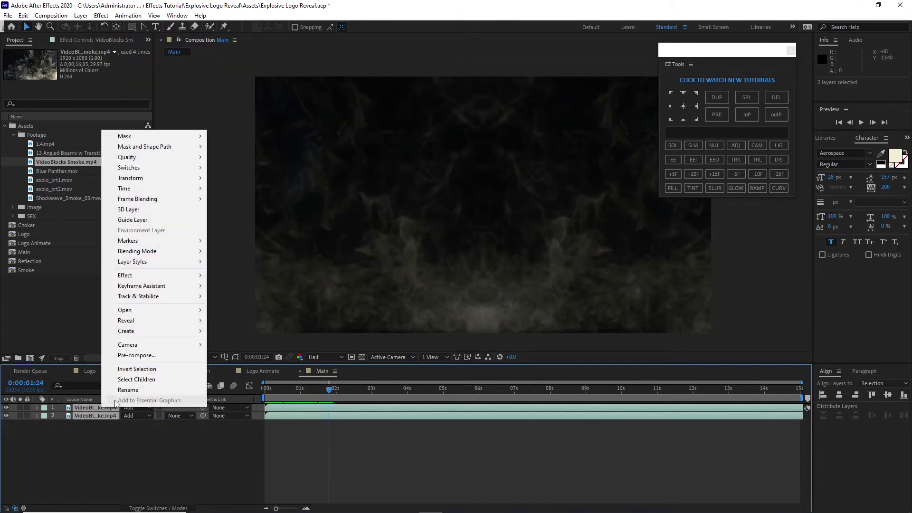
left_click(136, 356)
type("Smok")
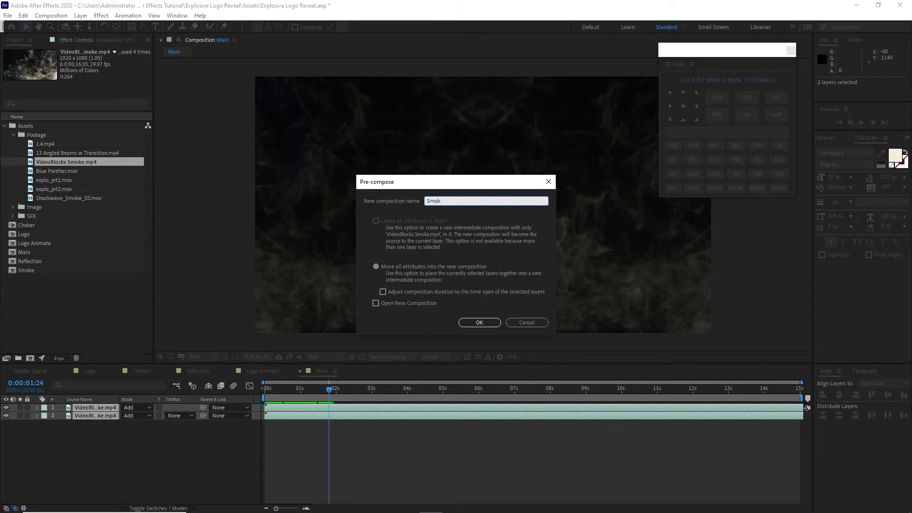
left_click(376, 266)
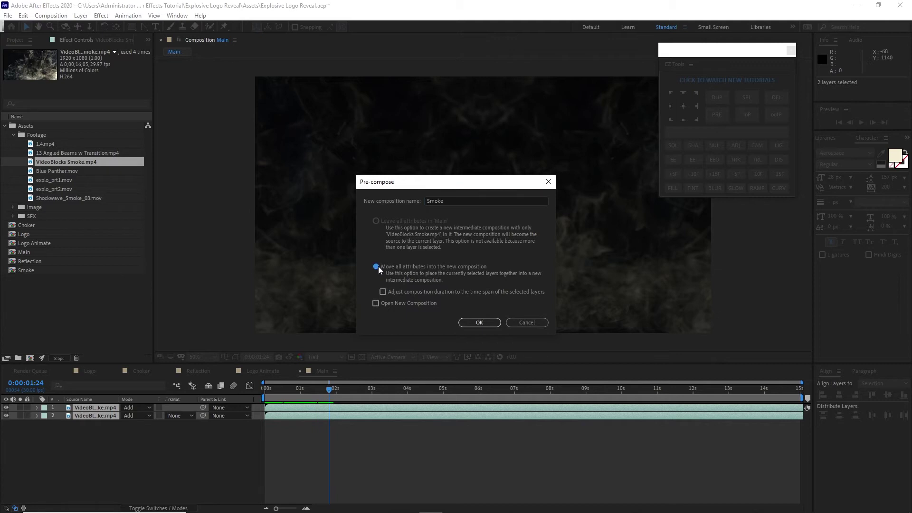
left_click(479, 322)
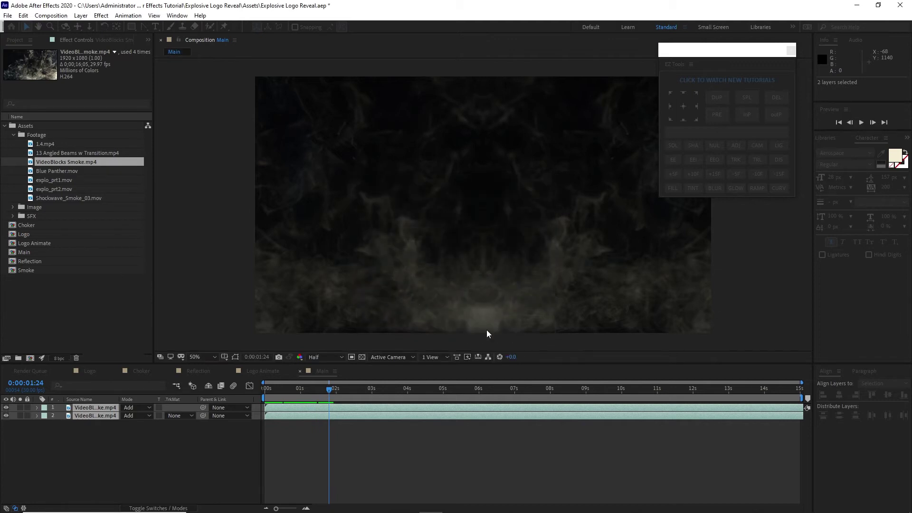
Place Blue Panther.mov above the Smoke layer and set its blending mode to Add.
left_click(56, 171)
left_click_drag(70, 172, 76, 406)
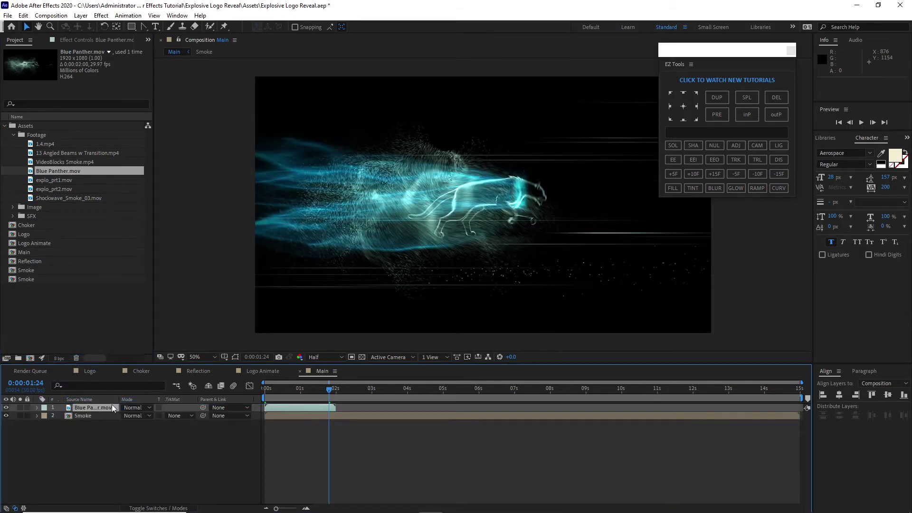
left_click(131, 406)
left_click(186, 196)
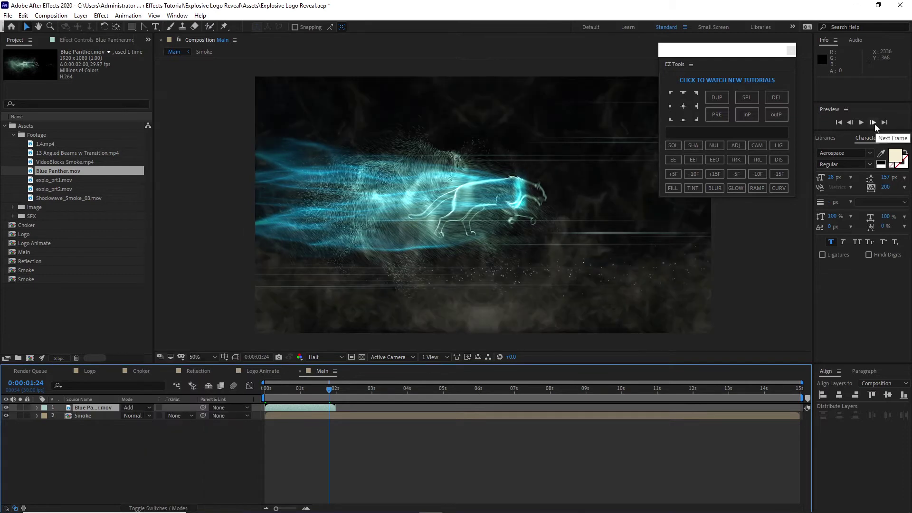
Split the Blue Panther layer at 0:00:01:25 and delete the part after the split.
left_click(872, 123)
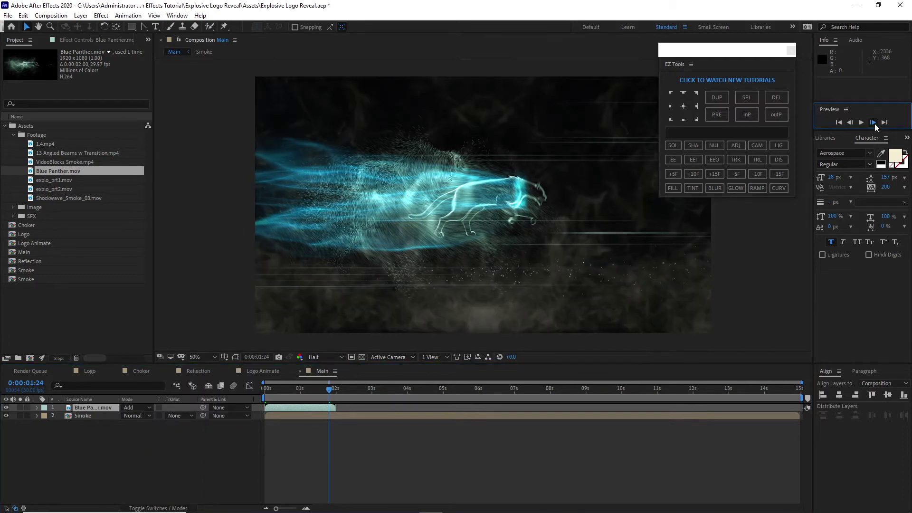
left_click(22, 15)
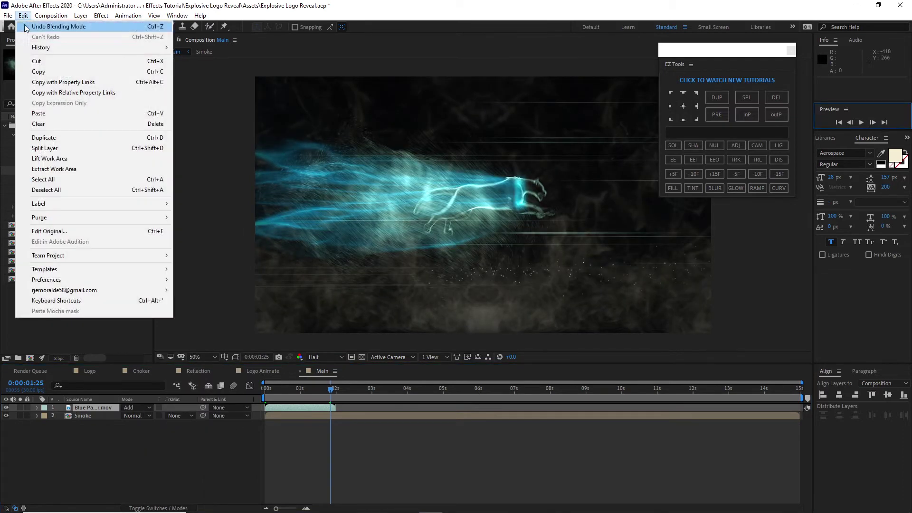
left_click(34, 145)
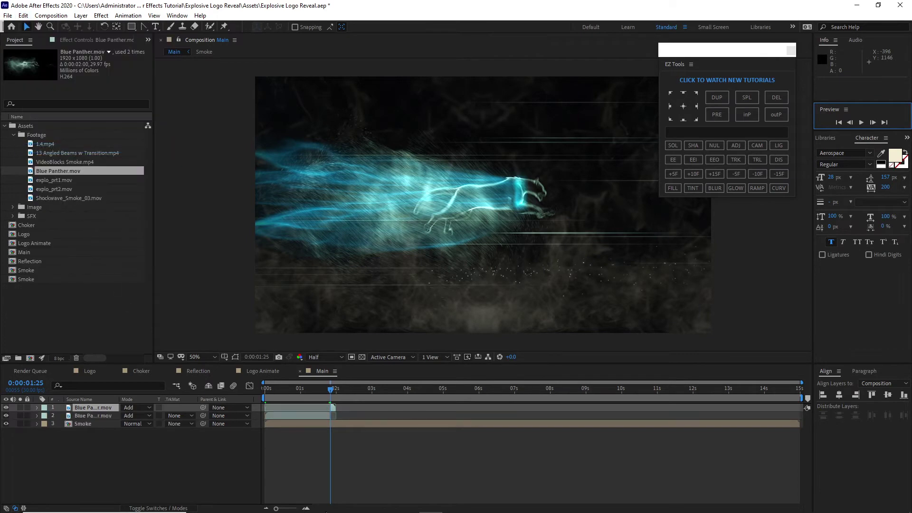
key("Delete")
left_click(95, 408)
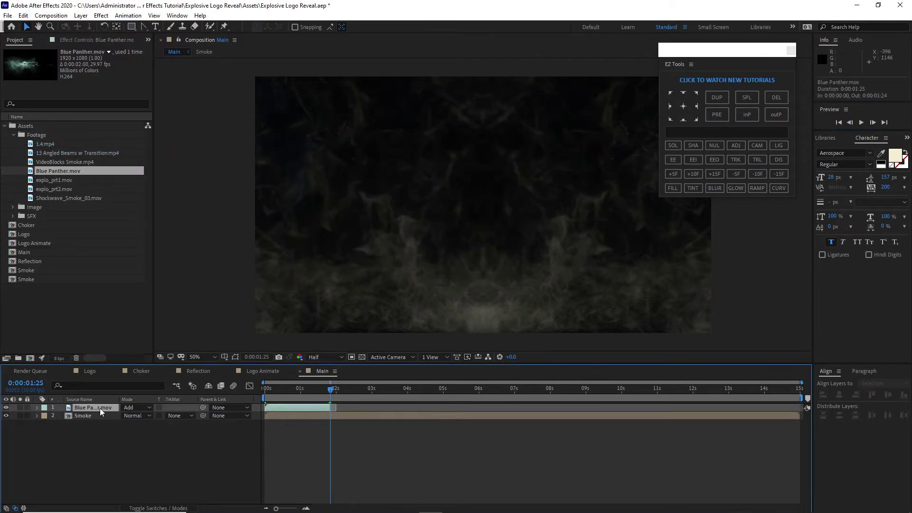
Duplicate the trimmed Blue Panther layer and show the Position property of both copies at 0:00:01:00.
left_click(22, 16)
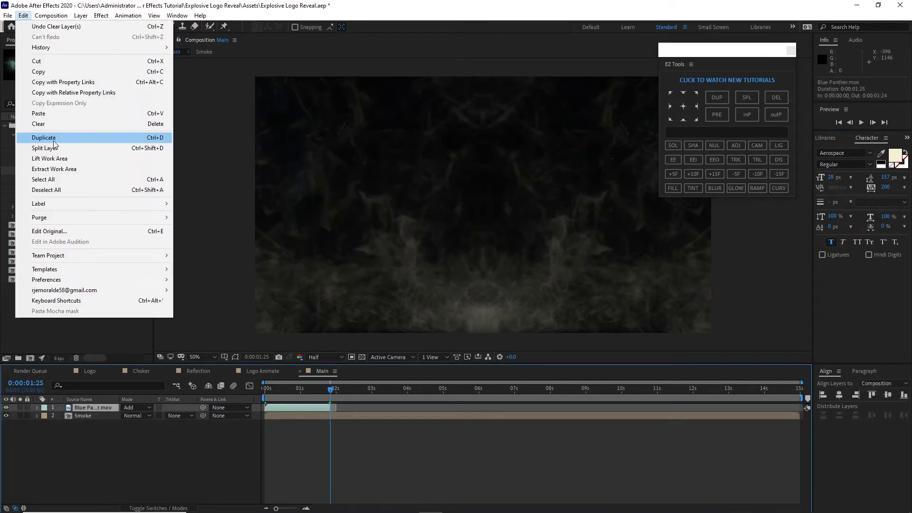
left_click(53, 137)
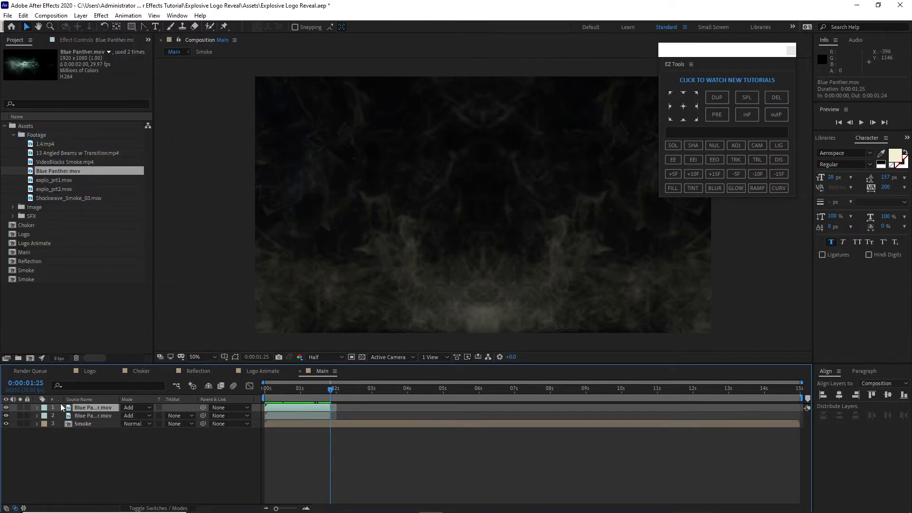
left_click(76, 416, "shift")
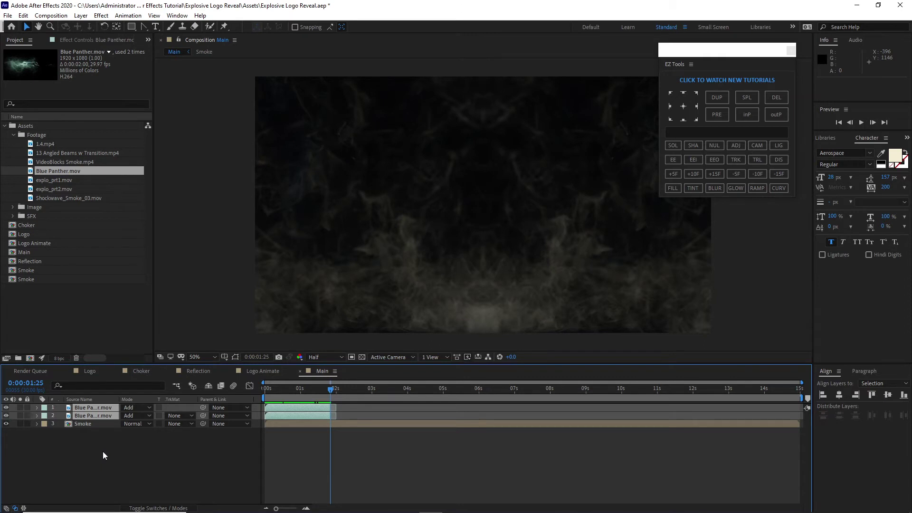
key("p")
left_click(201, 463)
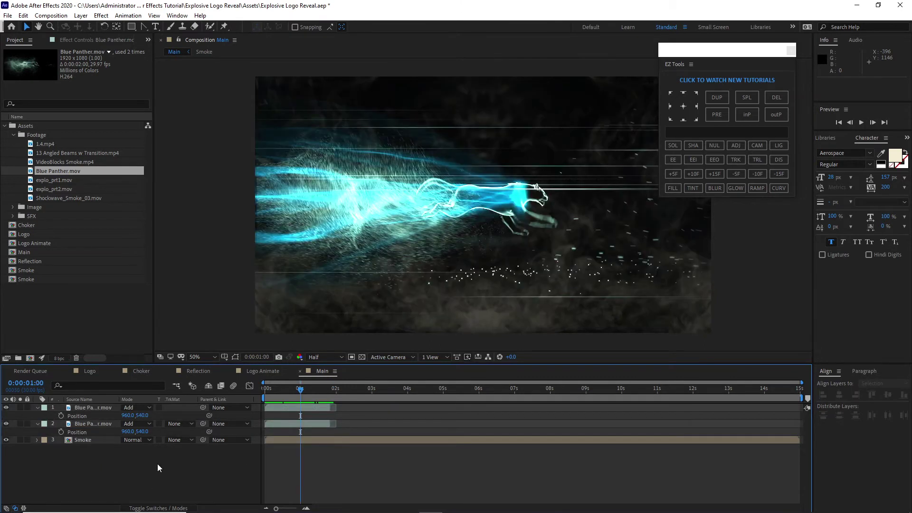
Flip the upper Blue Panther layer horizontally so the two panthers mirror each other.
left_click(107, 408)
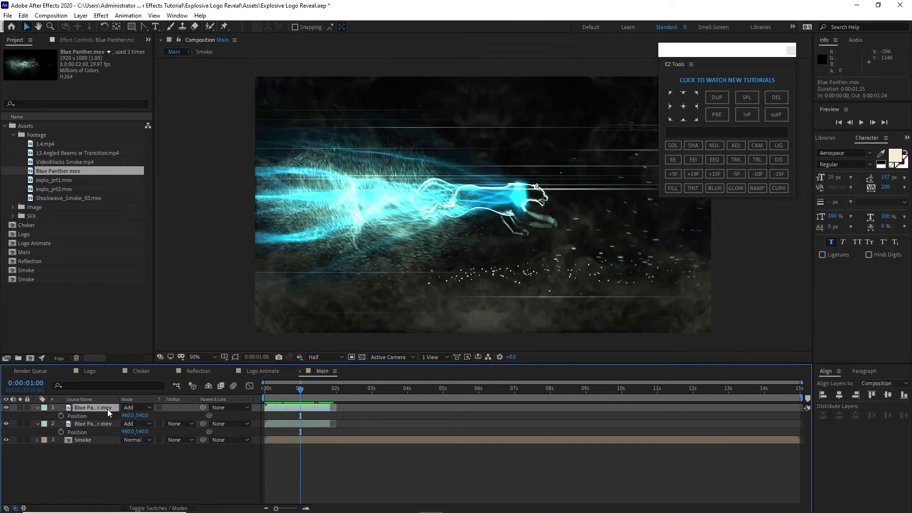
left_click(80, 15)
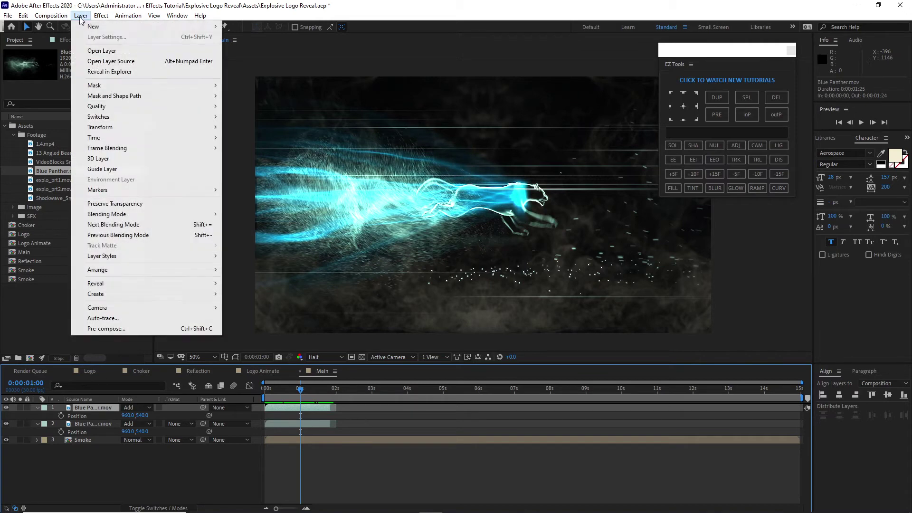
mouse_move(122, 127)
left_click(271, 209)
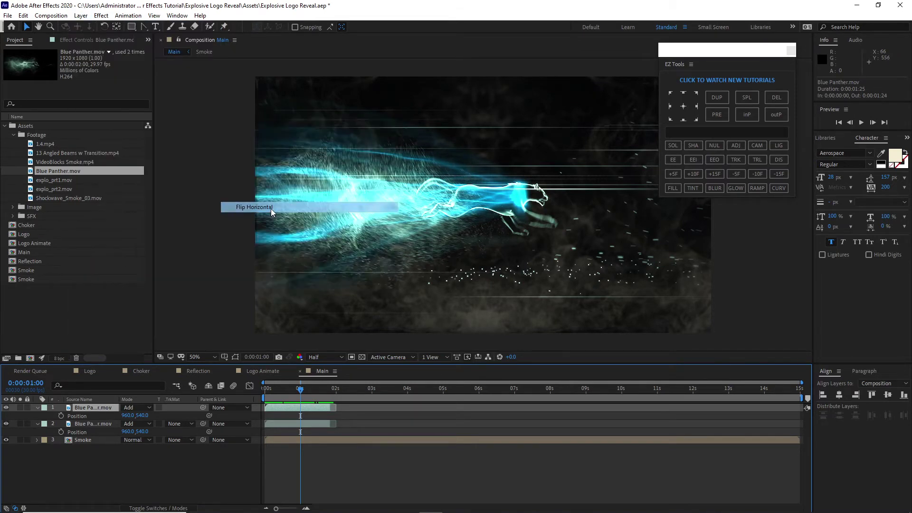
Show the Title/Action Safe guides and set the X position to 1235 for the flipped panther and 687 for the original.
left_click(223, 357)
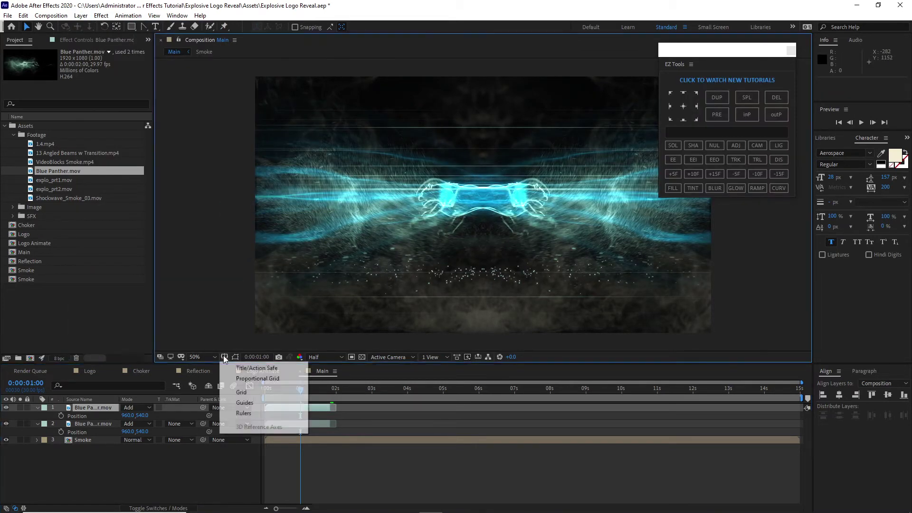
left_click(236, 371)
key("period")
key("period")
left_click_drag(127, 415, 242, 399)
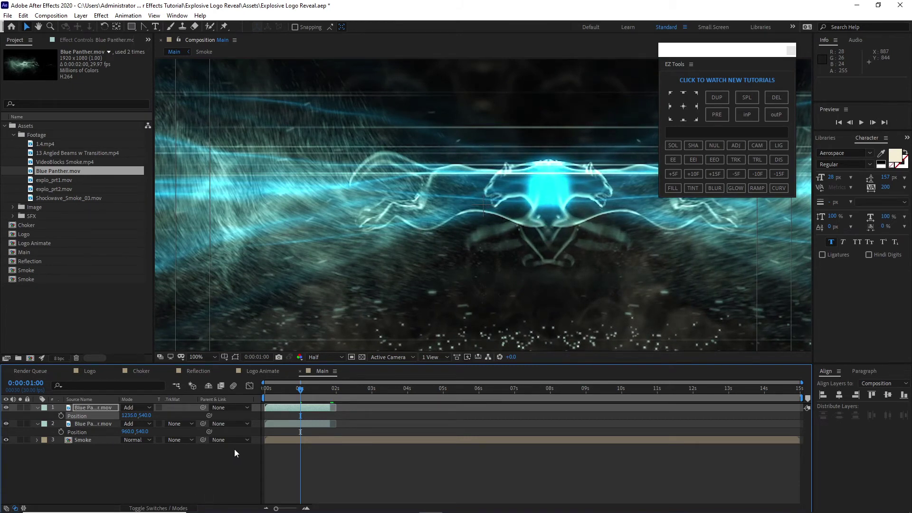
left_click_drag(127, 433, 122, 434)
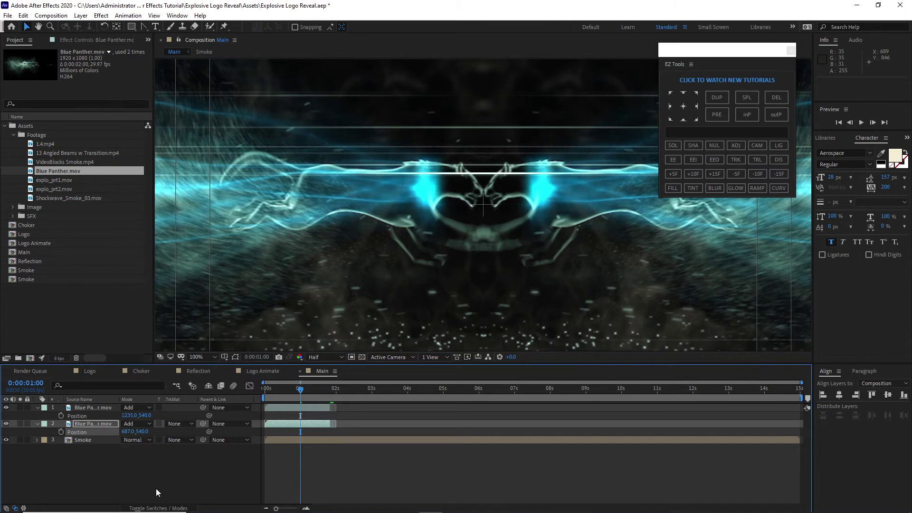
Add Position keyframes to both Blue Panther layers at 0:00:01:24 and return to 0:00:00:00.
left_click_drag(302, 389, 329, 398)
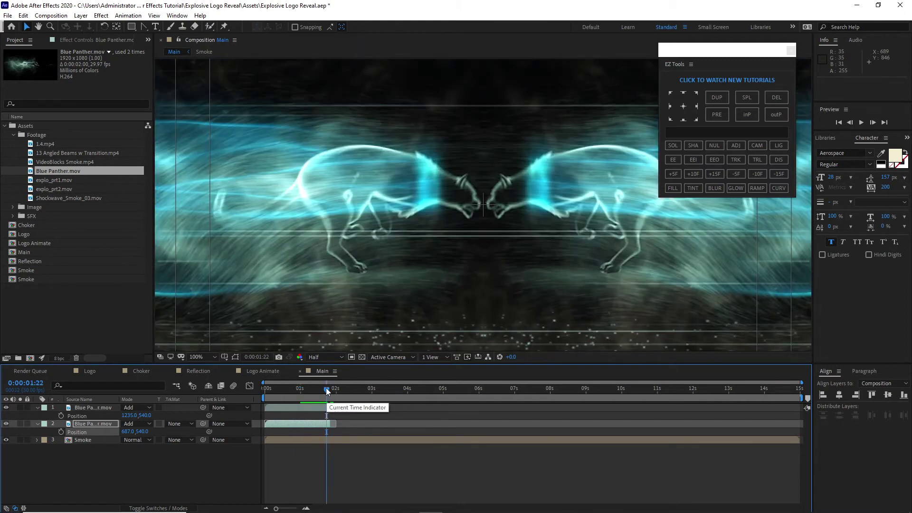
left_click_drag(326, 391, 329, 391)
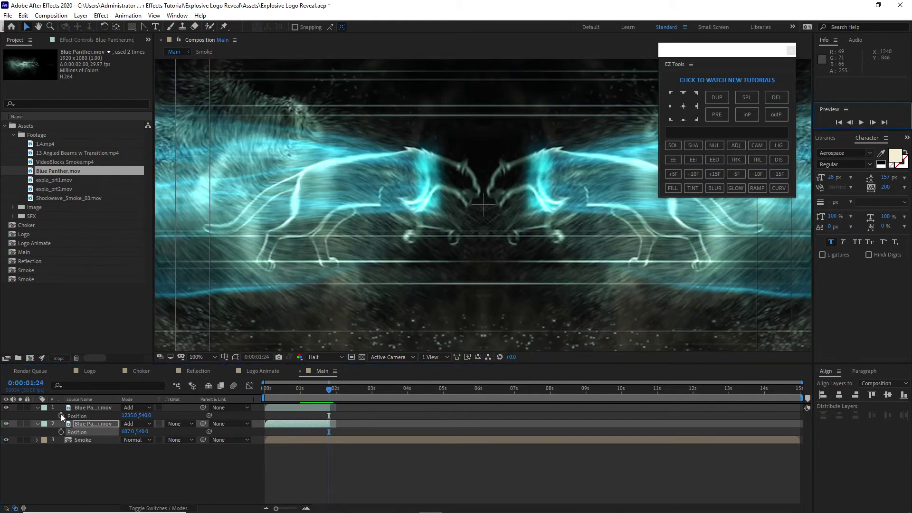
left_click(61, 416)
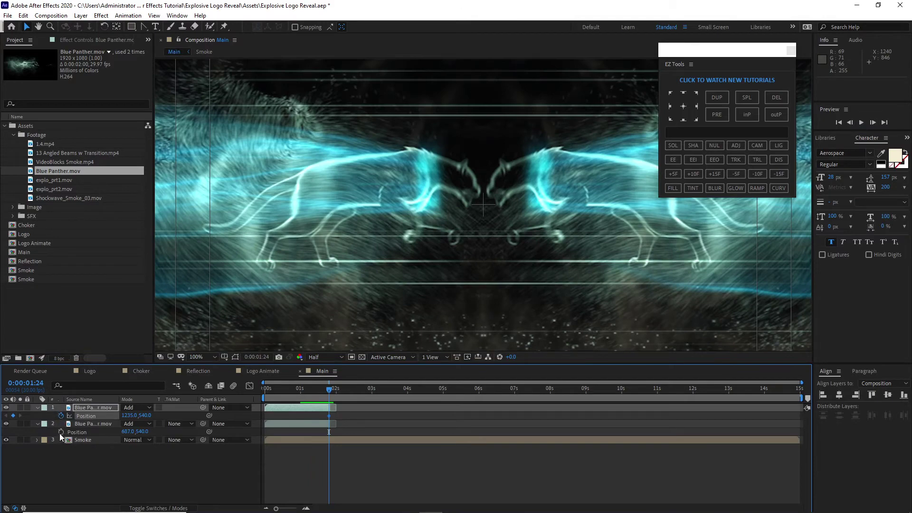
left_click(61, 432)
left_click_drag(332, 389, 249, 443)
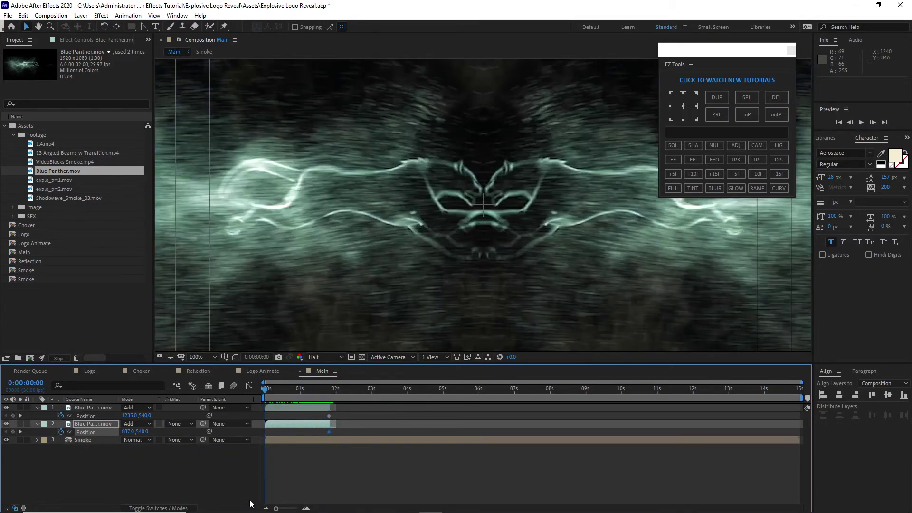
At 0:00:00:00, set the X position to -229 for the original Blue Panther layer and 2113 for the flipped one.
left_click_drag(127, 431, 73, 445)
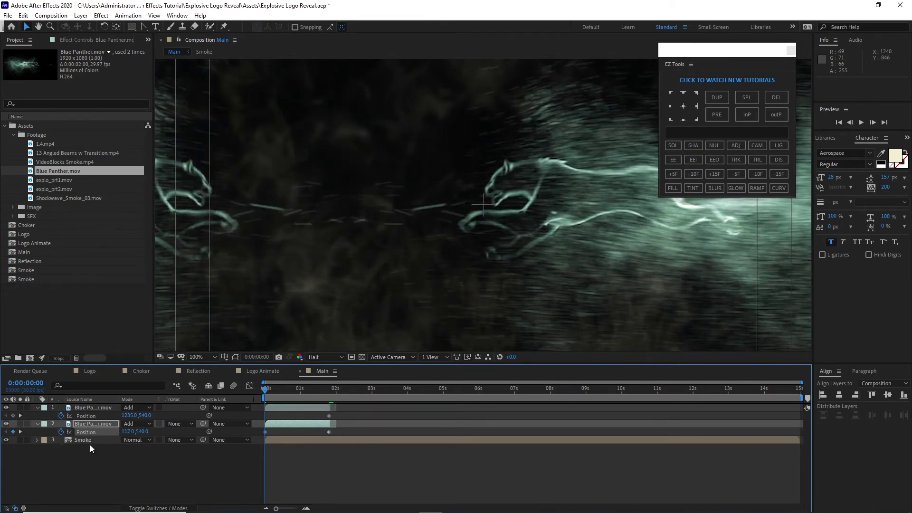
left_click_drag(129, 432, 17, 435)
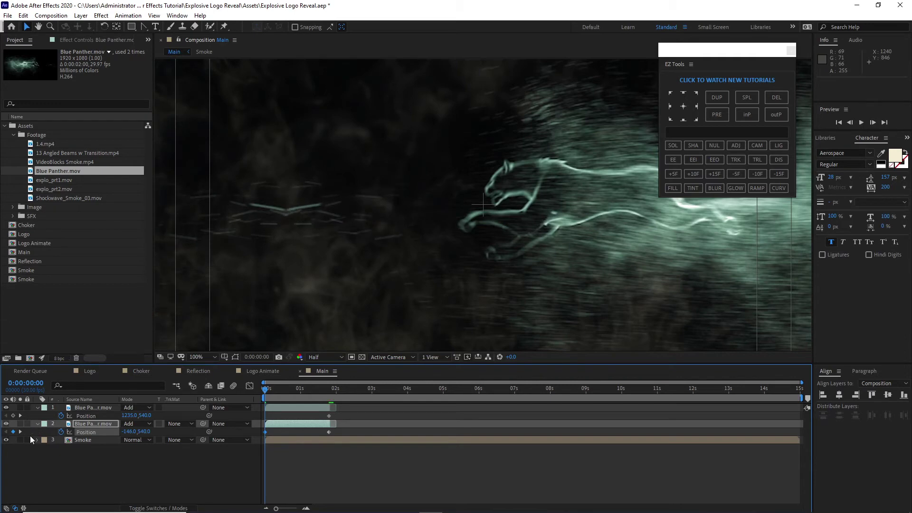
left_click_drag(124, 432, 76, 425)
left_click_drag(136, 431, 455, 407)
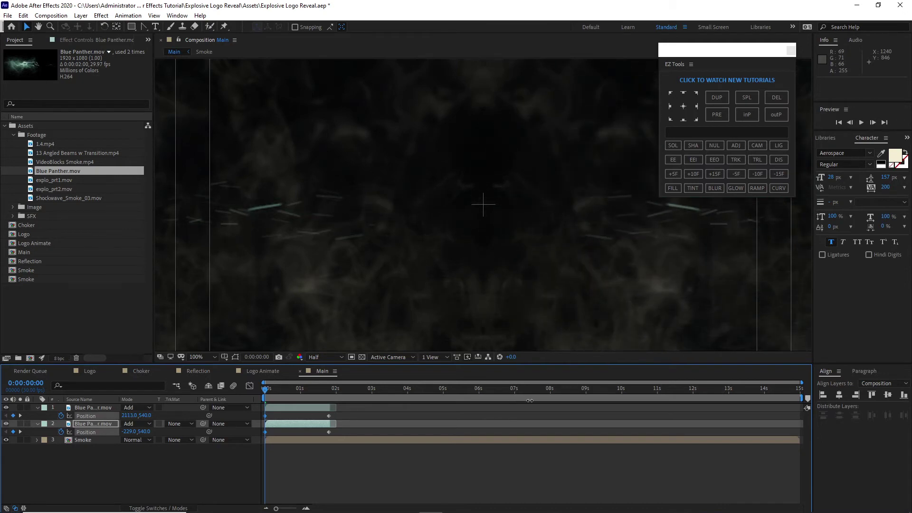
left_click(44, 468)
Place 1.4.mp4 above the Blue Panther layers, start it at 0:00:01:24 and set its blending mode to Add.
key("k")
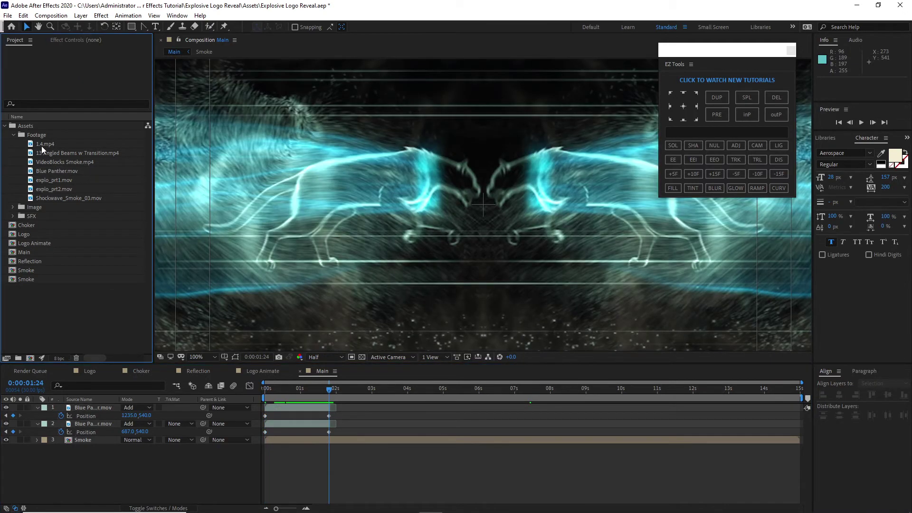
left_click_drag(44, 143, 98, 403)
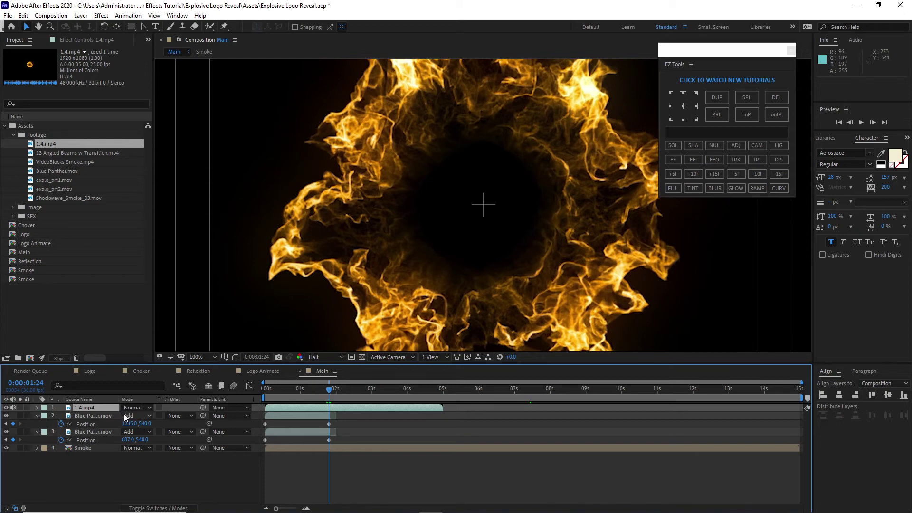
key("bracketleft")
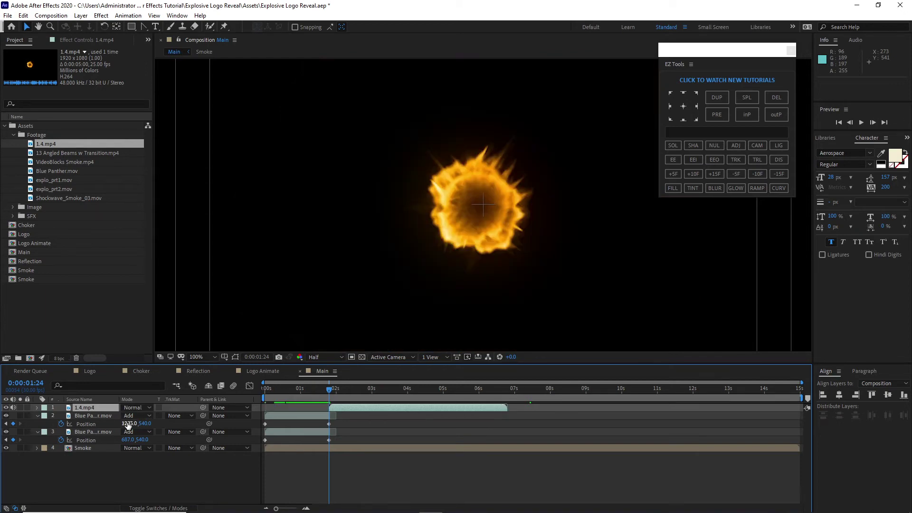
left_click(138, 407)
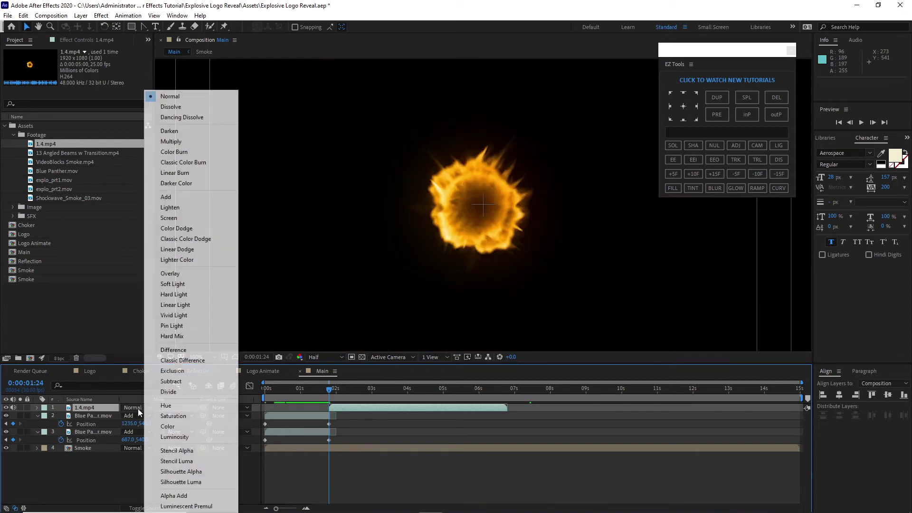
left_click(164, 197)
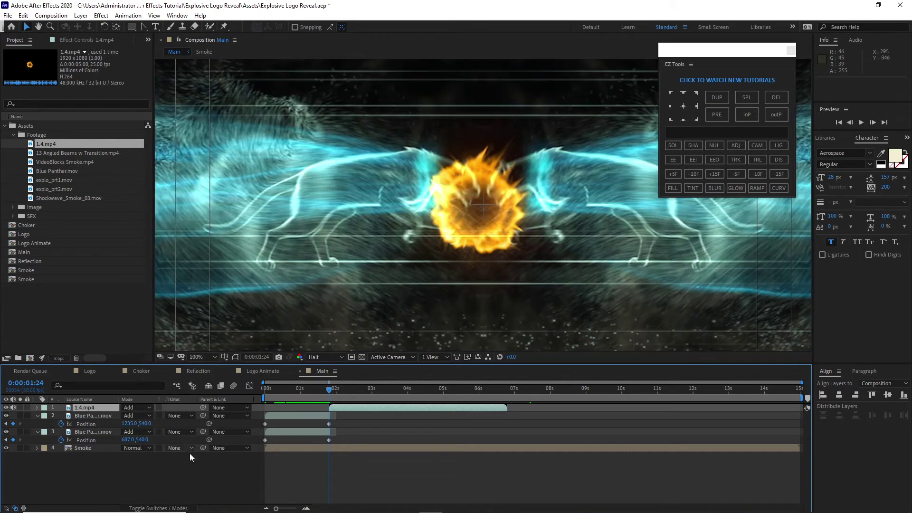
Place explo_prt1.mov and explo_prt2.mov above all layers, starting at 0:00:01:24, and set explo_prt1.mov's opacity to 20%.
left_click_drag(15, 178, 69, 407)
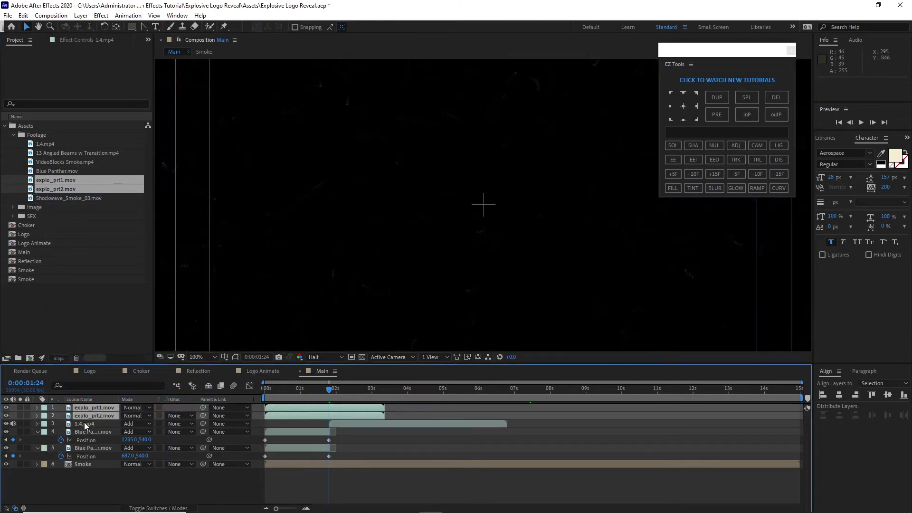
key("[")
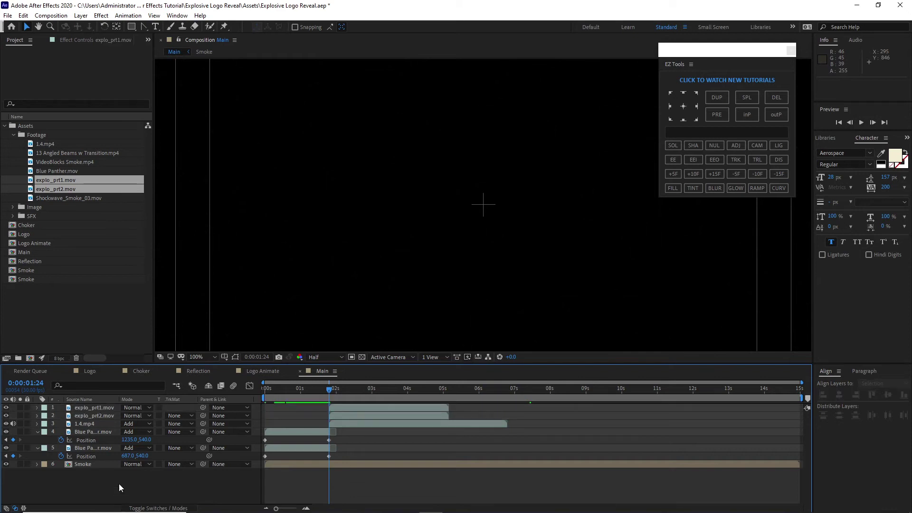
left_click(93, 407)
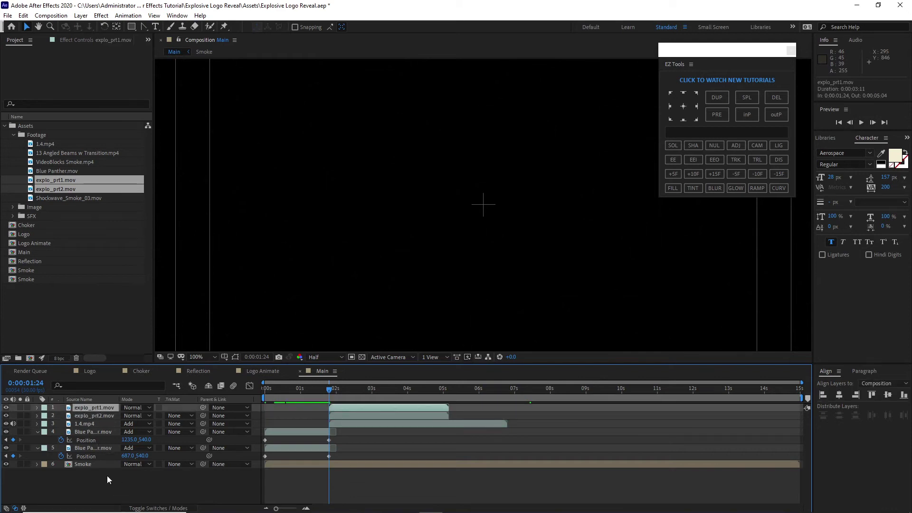
key("t")
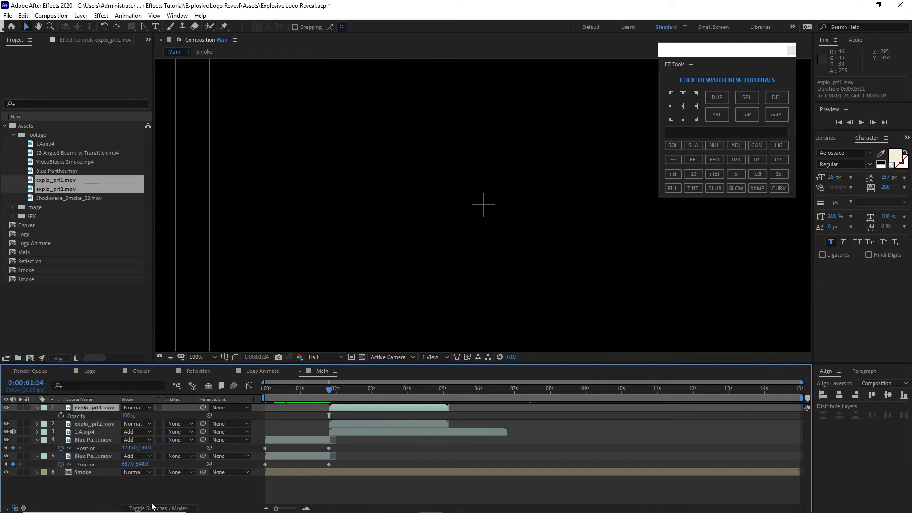
left_click(126, 416)
type("20")
left_click(142, 479)
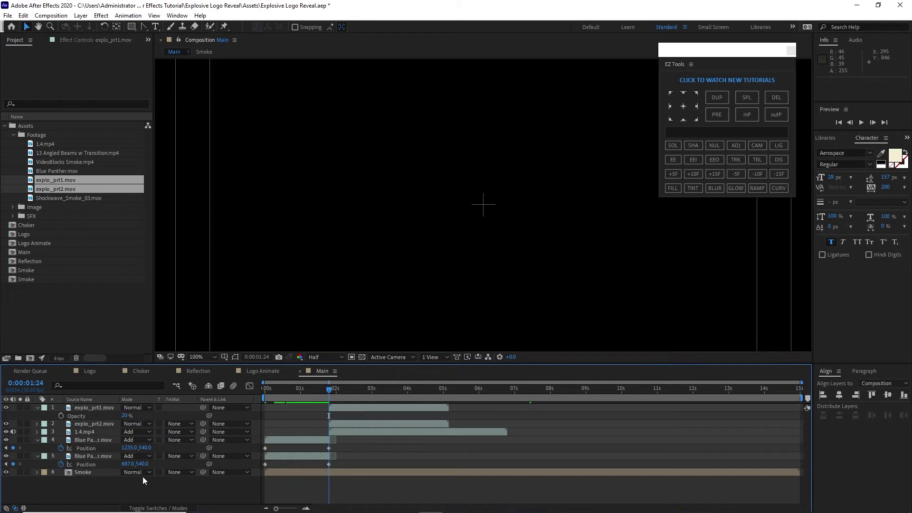
Set the blending mode of the explo_prt1.mov and explo_prt2.mov layers to Add.
left_click(134, 407)
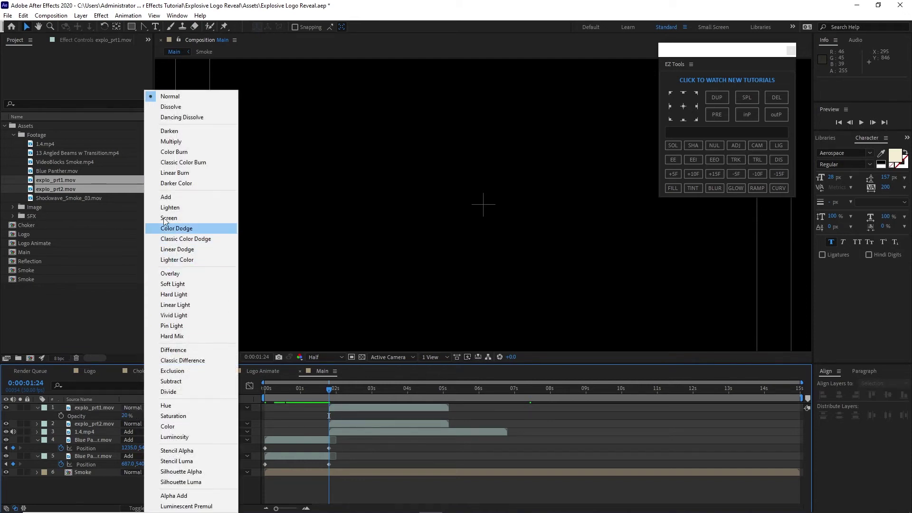
left_click(166, 196)
left_click(138, 425)
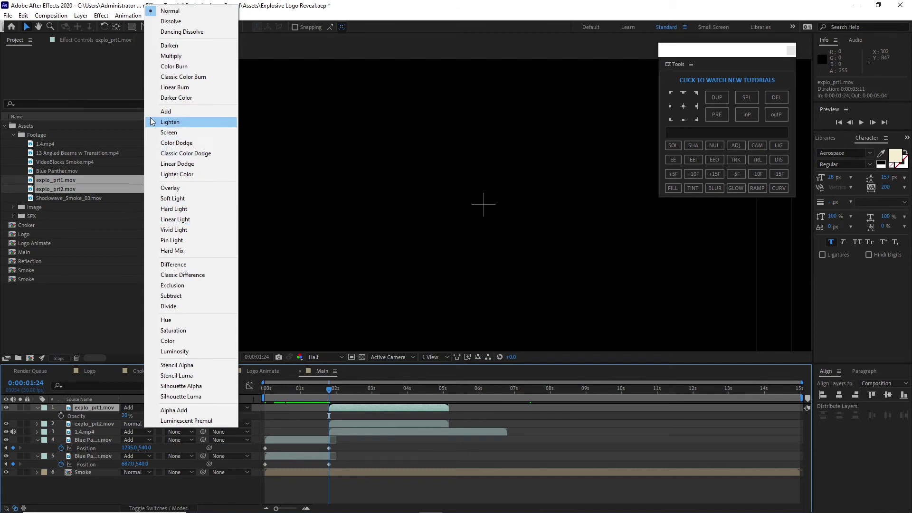
left_click(152, 110)
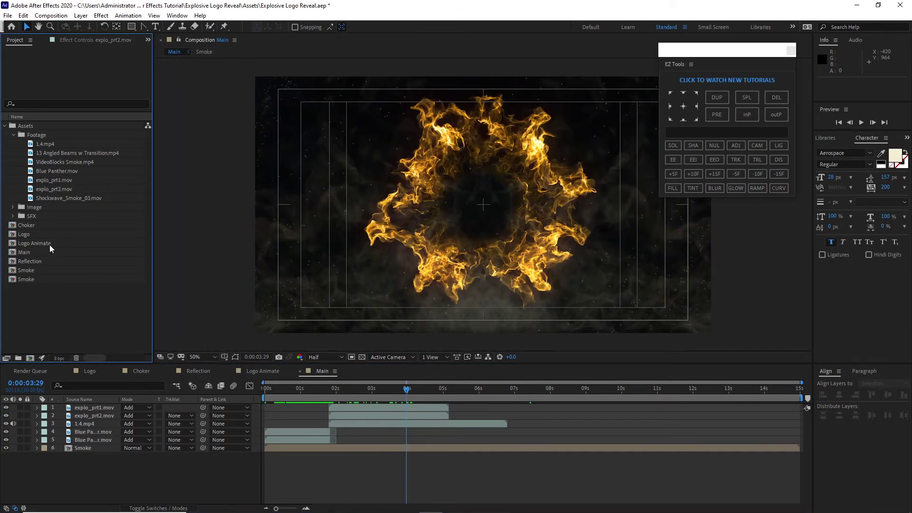
Place the Logo Animate composition between the Blue Panther and Smoke layers, show its opacity and start it at 0:00:01:28.
left_click_drag(50, 243, 76, 446)
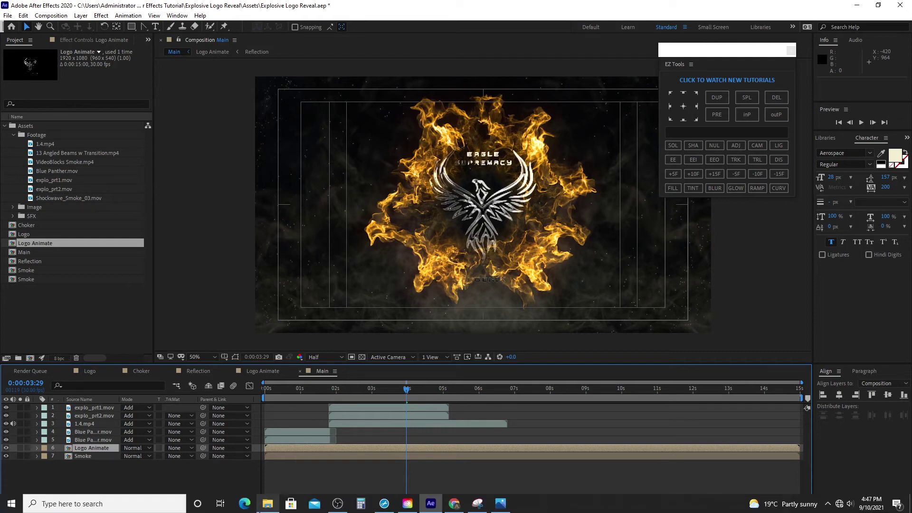
mouse_move(267, 504)
key("t")
left_click_drag(269, 449, 339, 446)
Keyframe Logo Animate's opacity from 0% at 0:00:01:29 to full opacity at 0:00:06:00.
left_click_drag(392, 388, 335, 389)
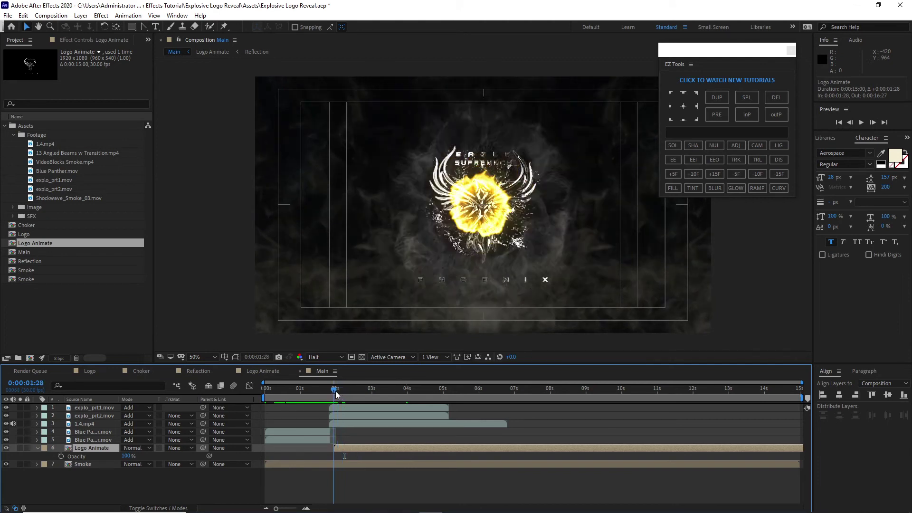
left_click_drag(126, 455, 67, 456)
left_click(61, 455)
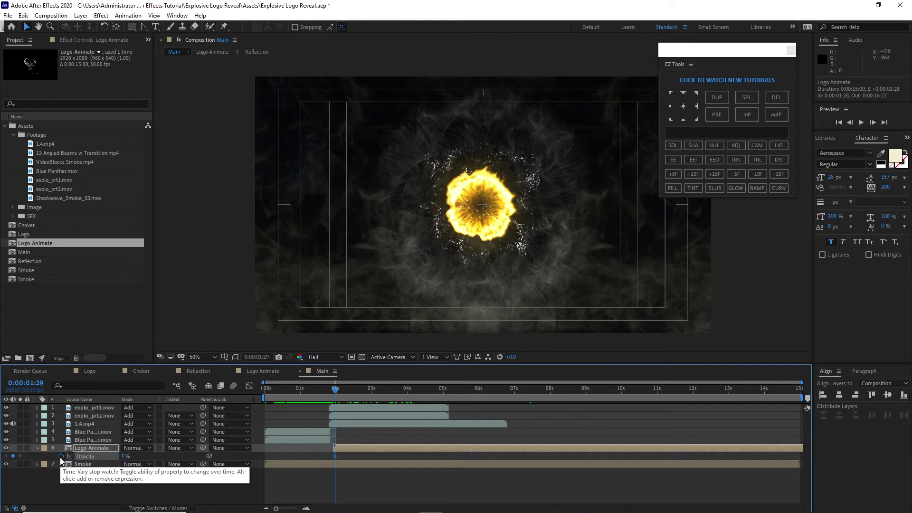
left_click_drag(335, 390, 478, 391)
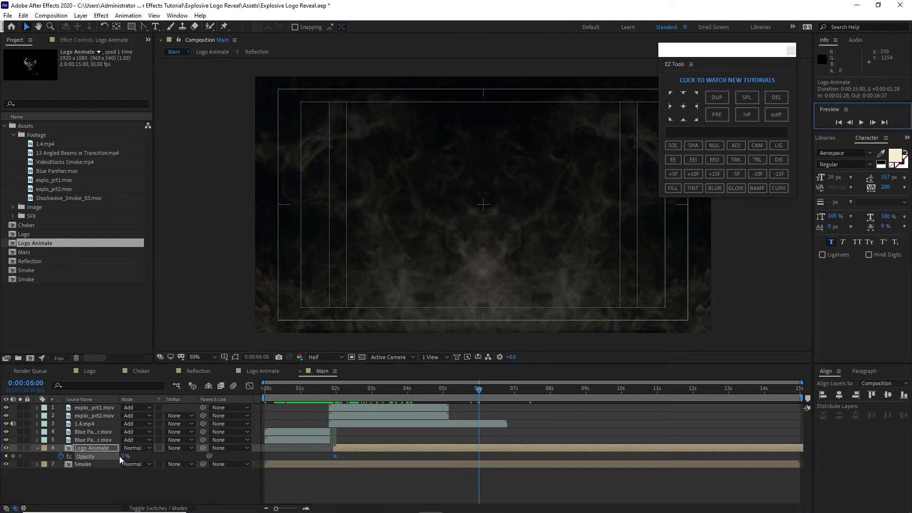
left_click_drag(118, 456, 190, 456)
left_click_drag(479, 391, 449, 405)
Pre-compose the explo_prt1.mov, explo_prt2.mov and 1.4.mp4 layers into a composition named Shockwave.
left_click_drag(57, 406, 70, 420)
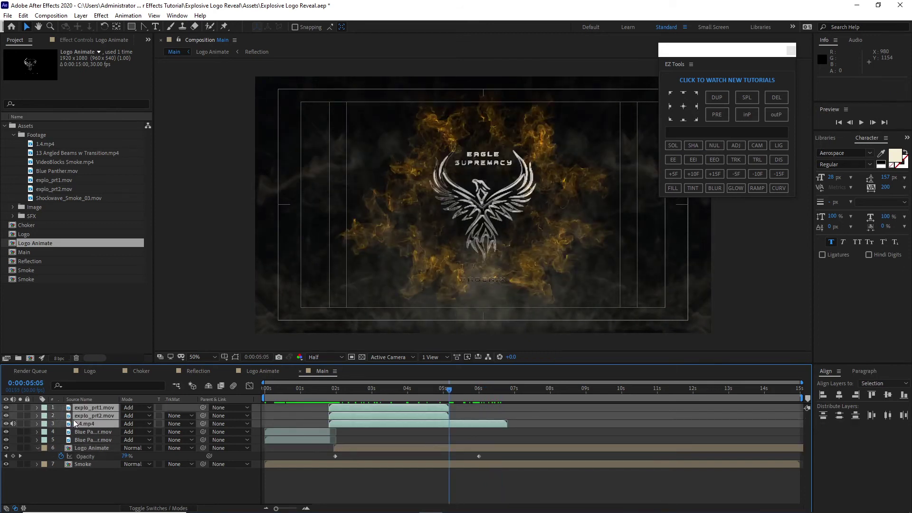
right_click(71, 420)
left_click(105, 368)
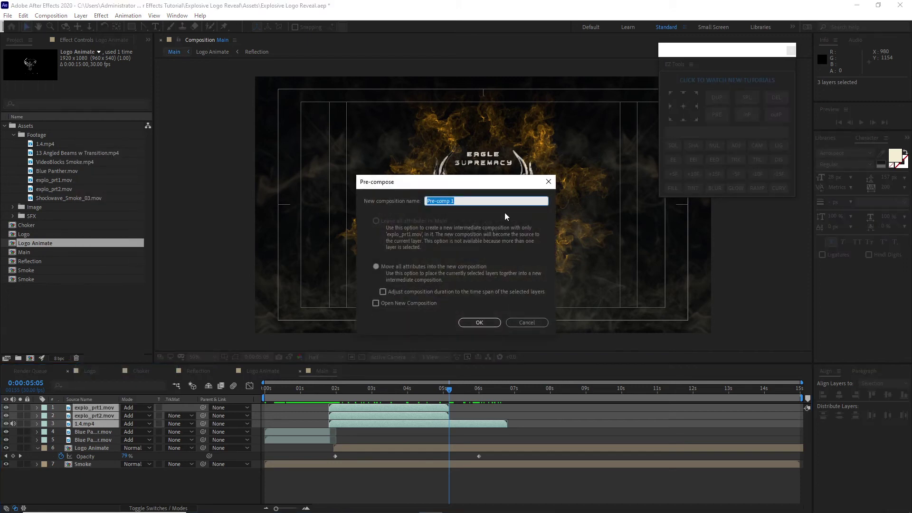
type("Shockwave")
left_click(468, 325)
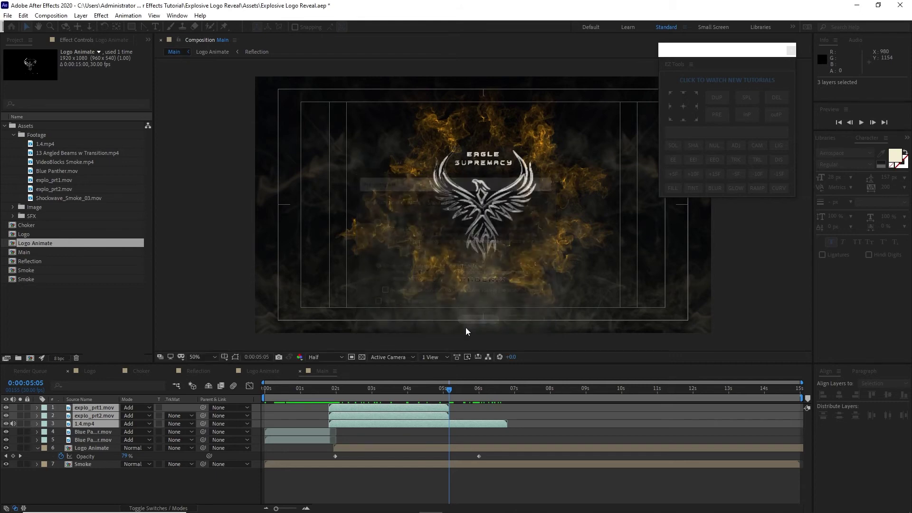
Pre-compose both Blue Panther layers into a composition named Collision, moving all attributes into it.
left_click(62, 415)
left_click(75, 424, "shift")
right_click(76, 424)
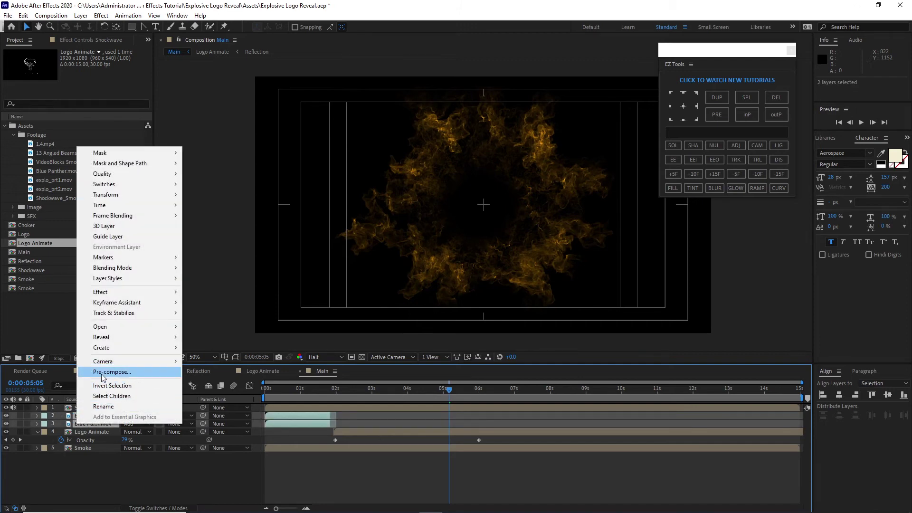
left_click(112, 372)
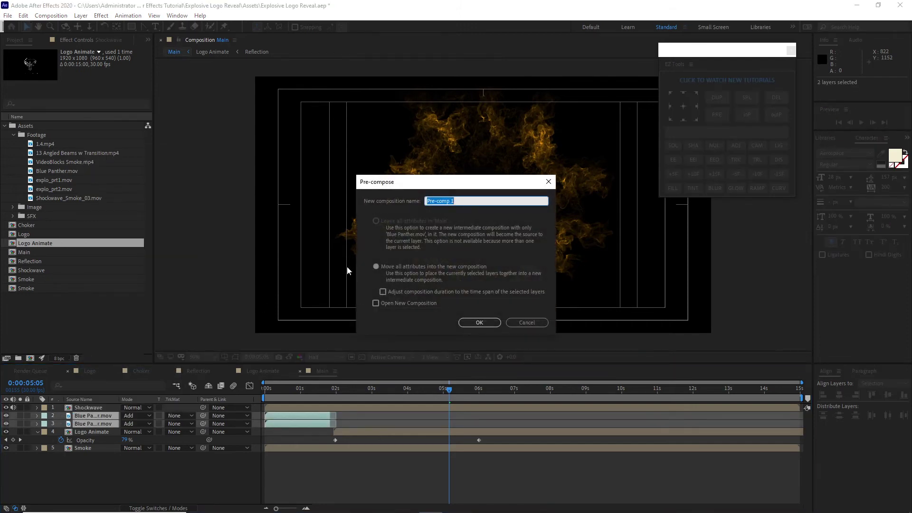
type("Collision")
left_click(377, 266)
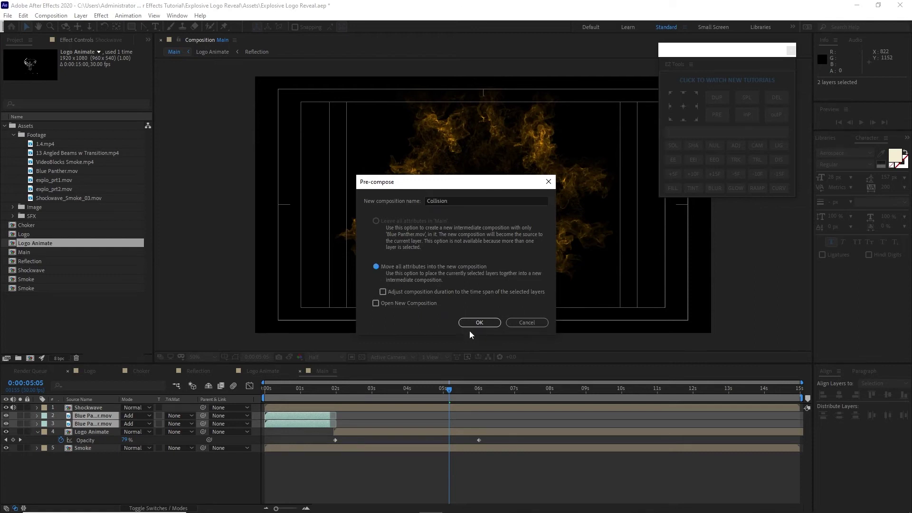
left_click(469, 321)
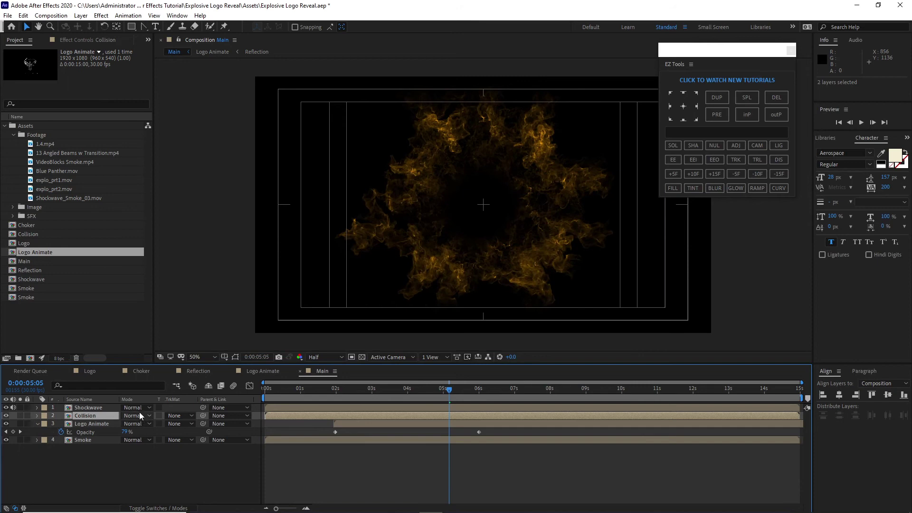
Set the blending mode of the Shockwave, Collision and Logo Animate layers to Add.
left_click(139, 406)
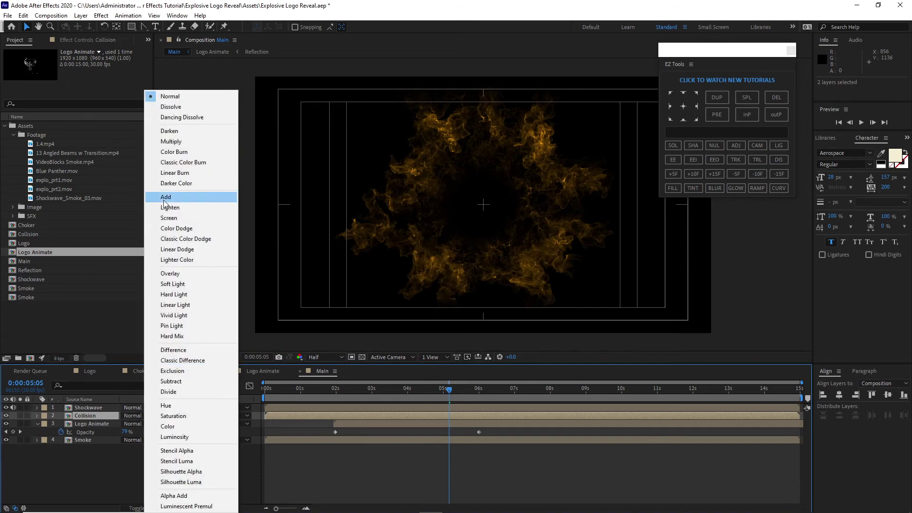
left_click(162, 197)
left_click(142, 416)
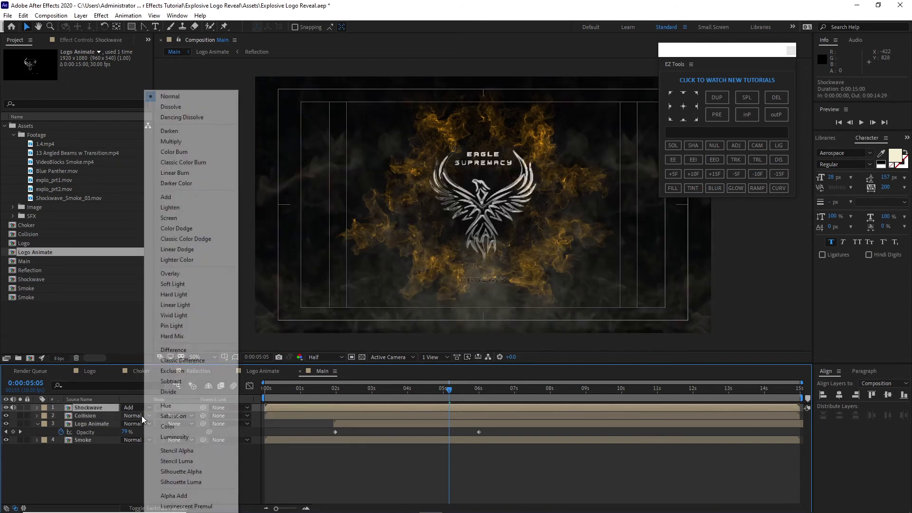
left_click(157, 207)
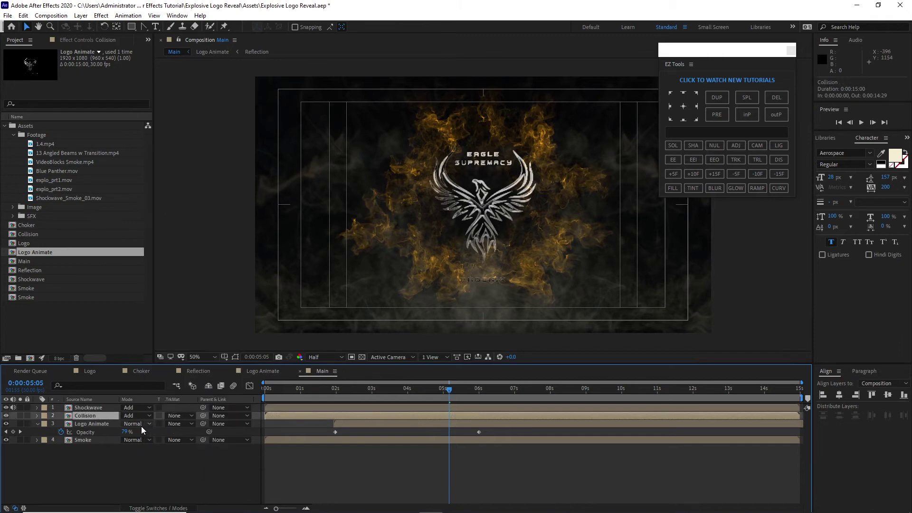
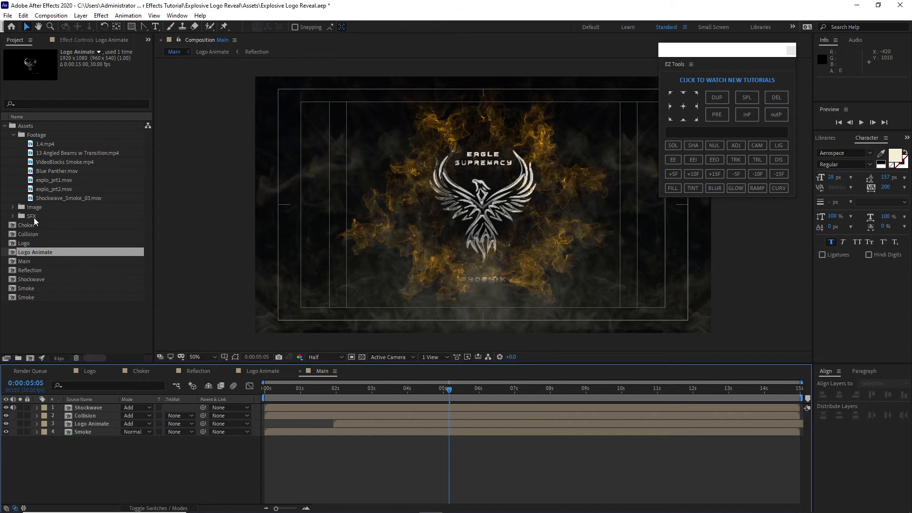
Add the four audio files from the SFX folder below the Smoke layer, with End_of_Time.mp3 as the lowest layer.
left_click(13, 217)
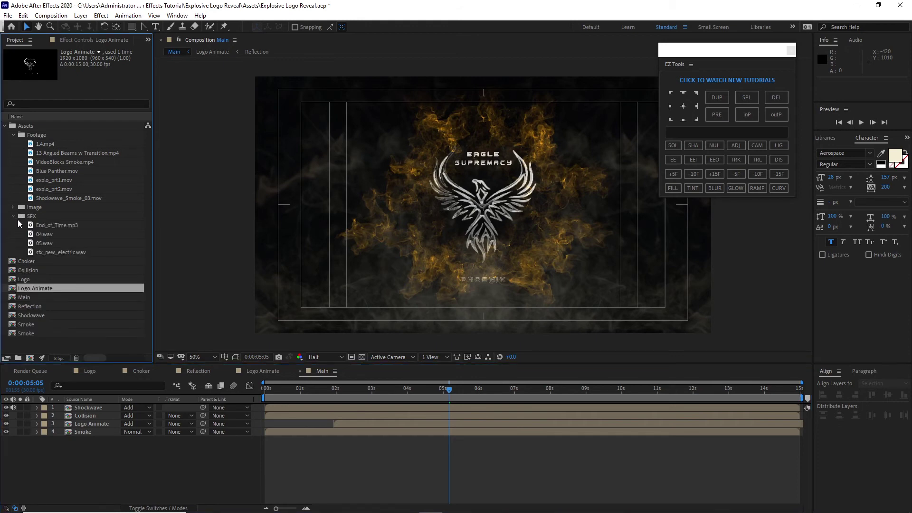
left_click_drag(18, 222, 67, 478)
left_click(102, 442)
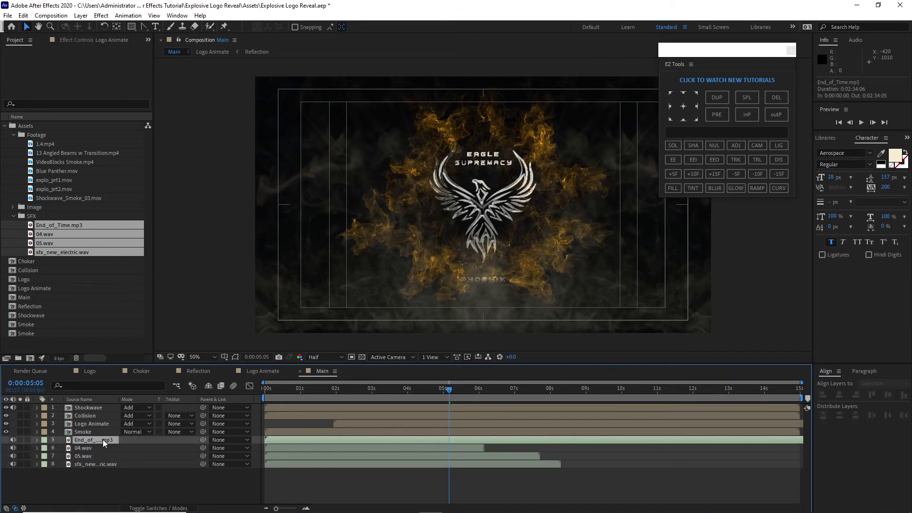
left_click_drag(103, 440, 107, 474)
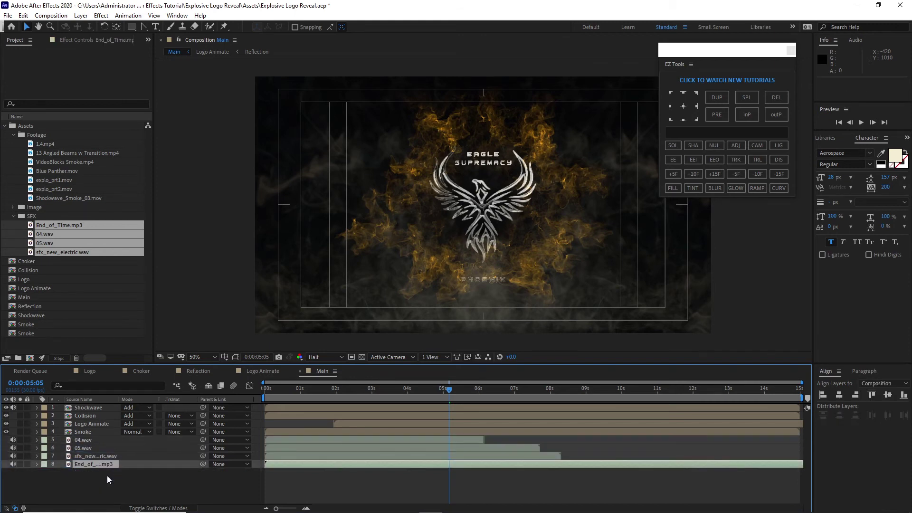
Move the 04.wav, 05.wav and sfx_new_electric.wav layers to start at 0:00:01:25, where the explosion begins.
left_click_drag(62, 438, 86, 456)
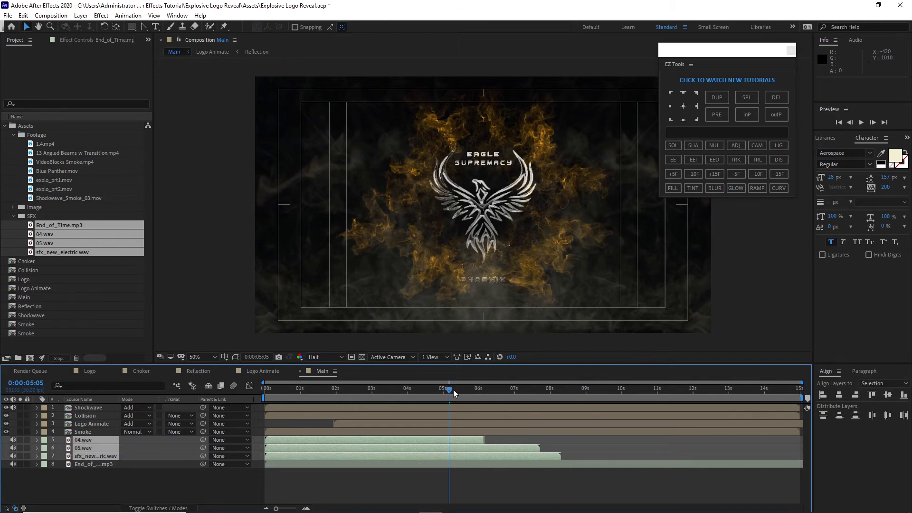
left_click_drag(450, 392, 334, 388)
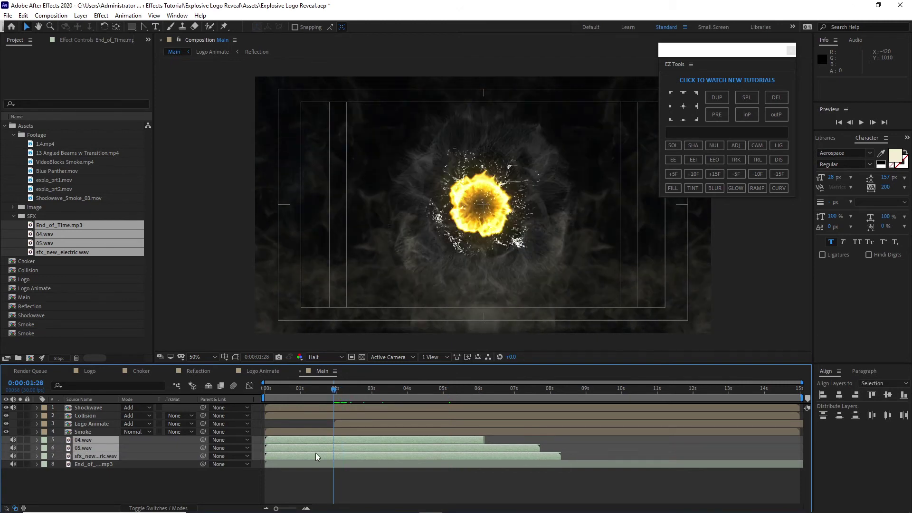
key("Page_Up")
key("Page_Up")
key("Page_Up")
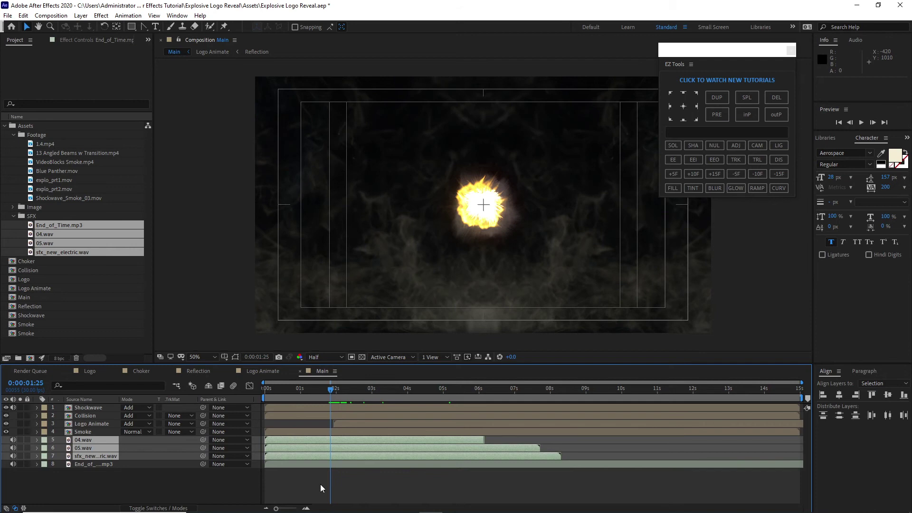
key("bracketleft")
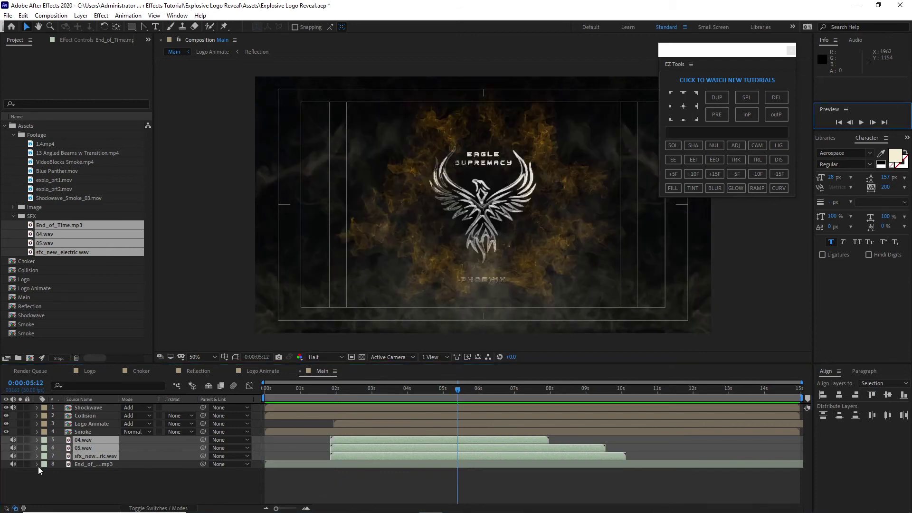
Show the End_of_Time.mp3 waveform and shift the layer to start at -0:00:01:29, so its sound begins with the composition.
left_click(38, 466)
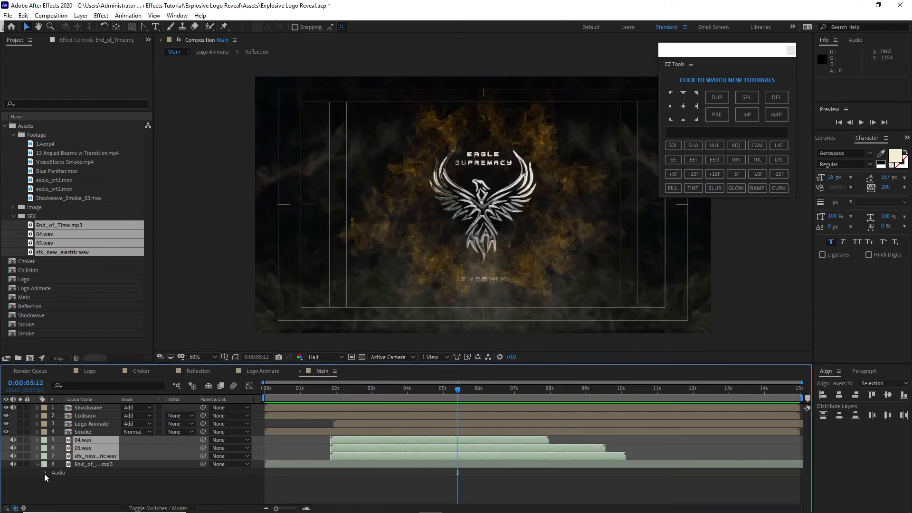
left_click(44, 473)
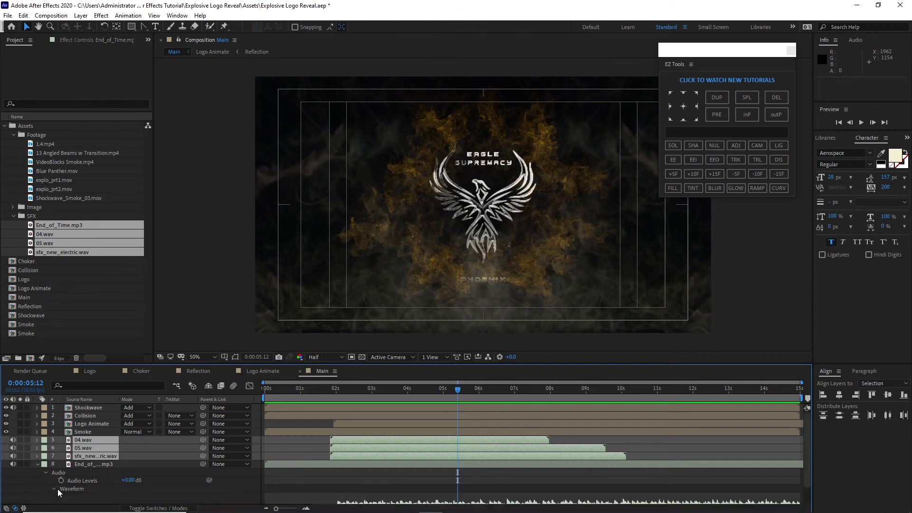
left_click(55, 489)
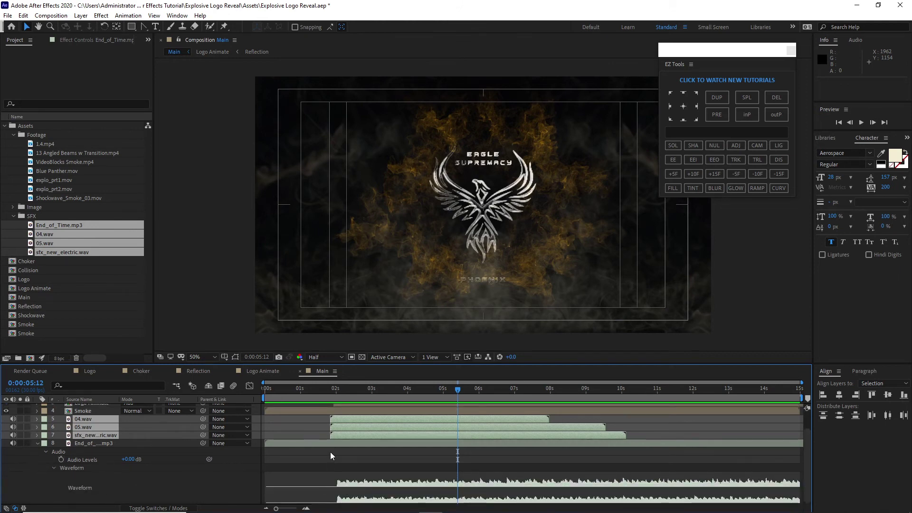
left_click_drag(330, 442, 269, 443)
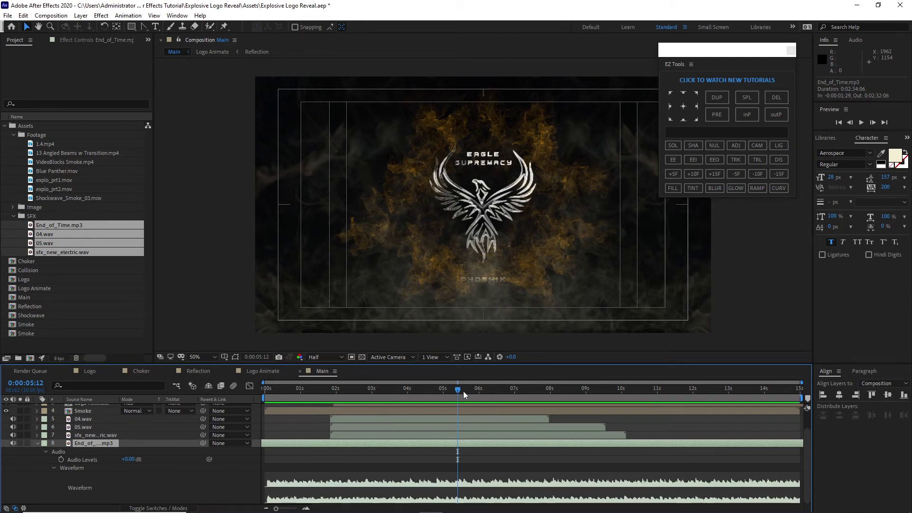
Fade out End_of_Time.mp3 by keyframing Audio Levels at 0 dB at 0:00:13:00 and a negative level at 0:00:14:29.
left_click_drag(463, 391, 728, 395)
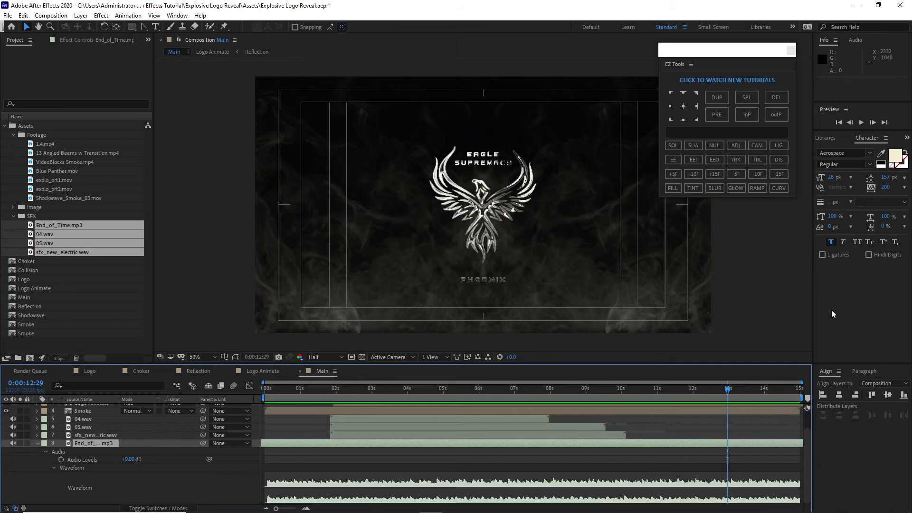
left_click(872, 123)
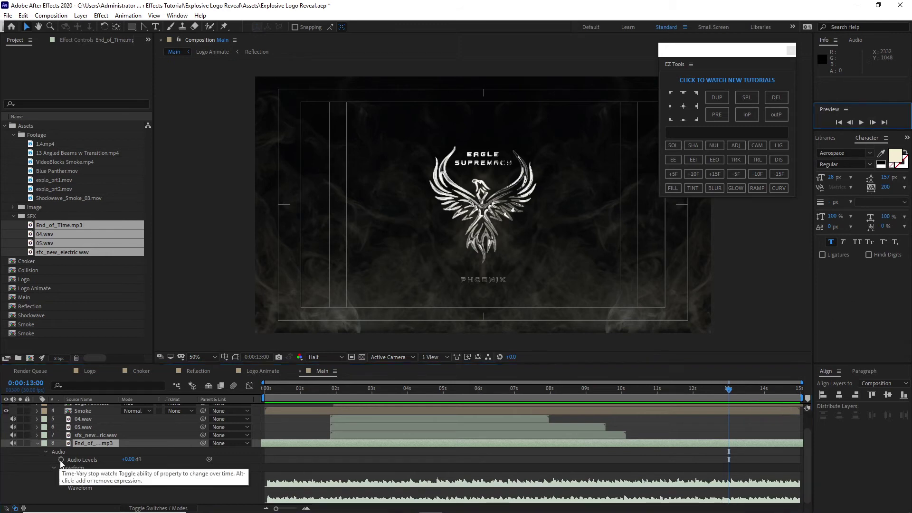
left_click(60, 459)
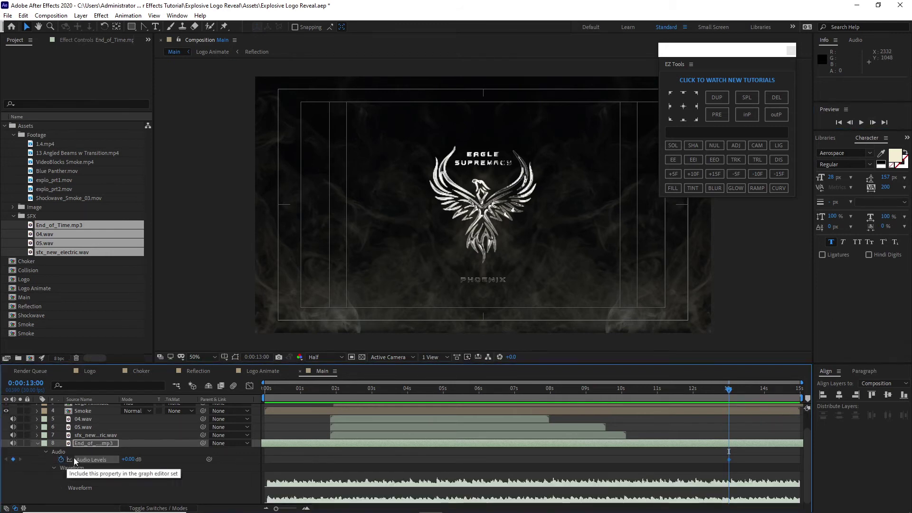
left_click_drag(727, 390, 811, 393)
left_click(128, 459)
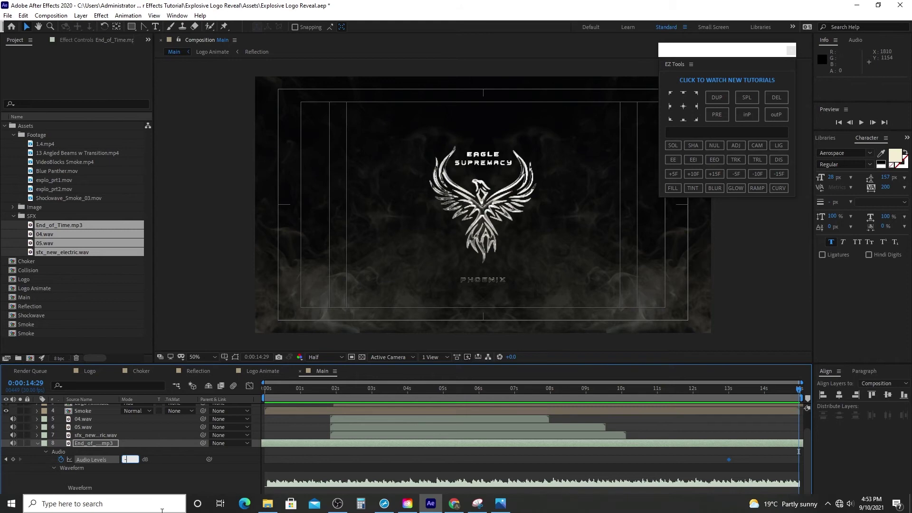
key("Return")
key("space")
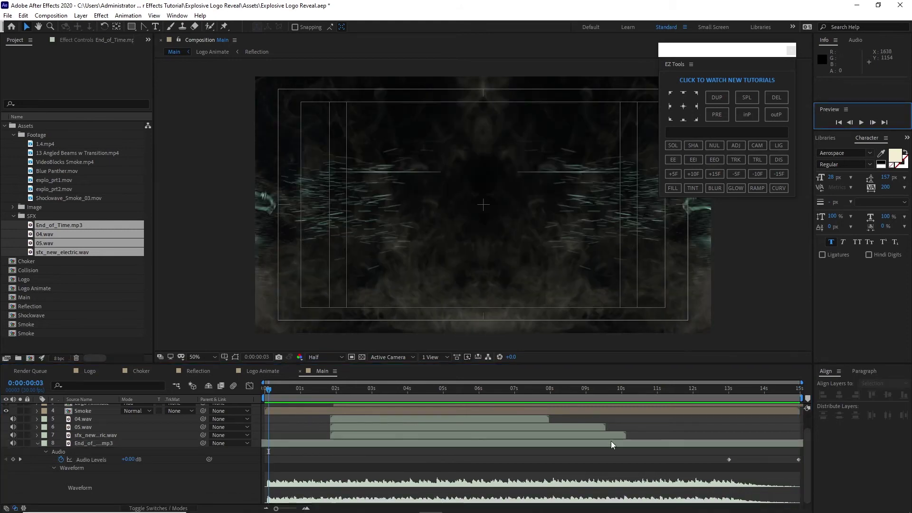
Using its waveform, split sfx_new_electric.wav at 0:00:09:11, delete the part after the cut and preview the composition.
left_click(611, 435)
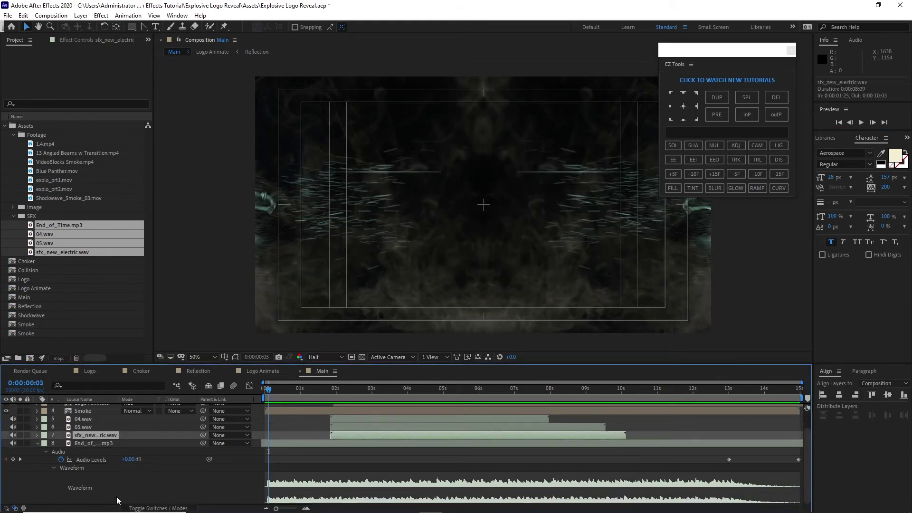
left_click(37, 435)
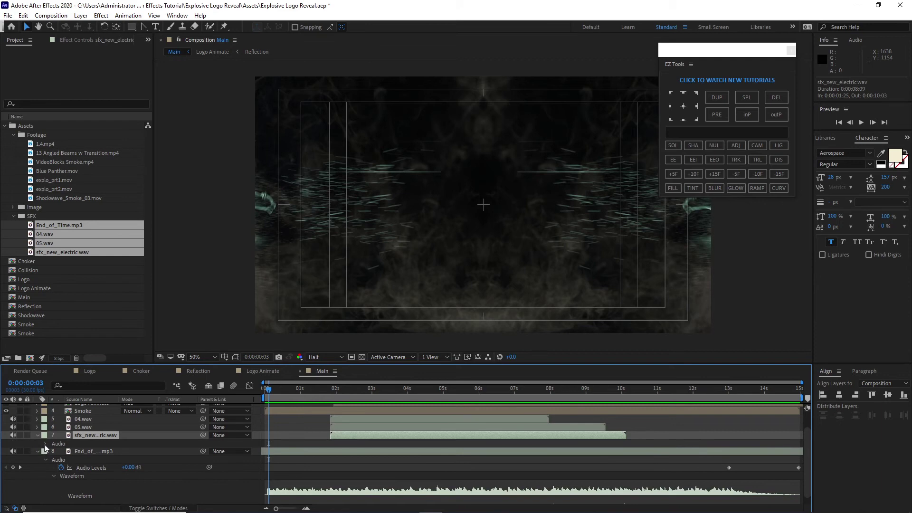
left_click(45, 443)
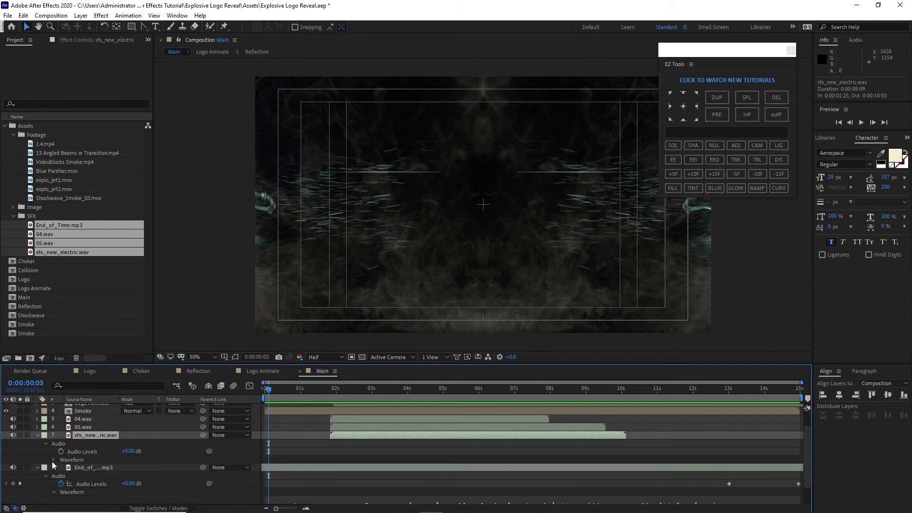
left_click(53, 459)
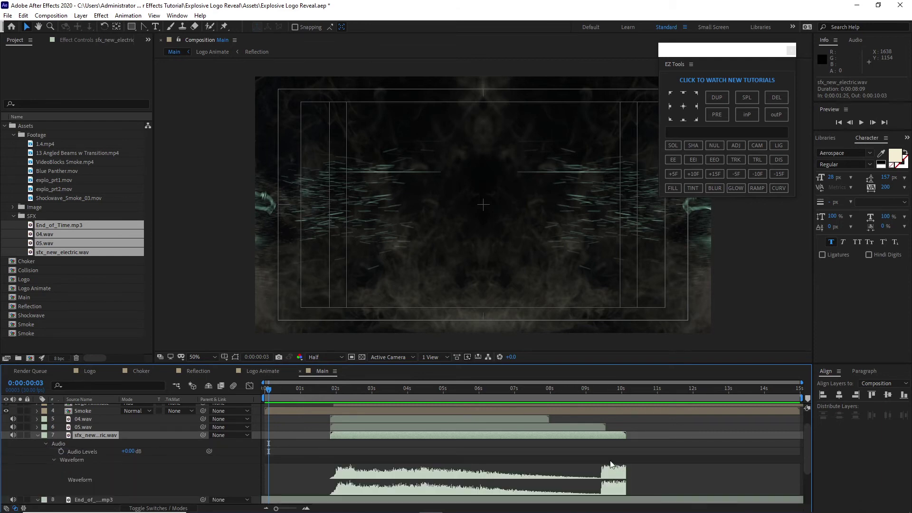
left_click(598, 389)
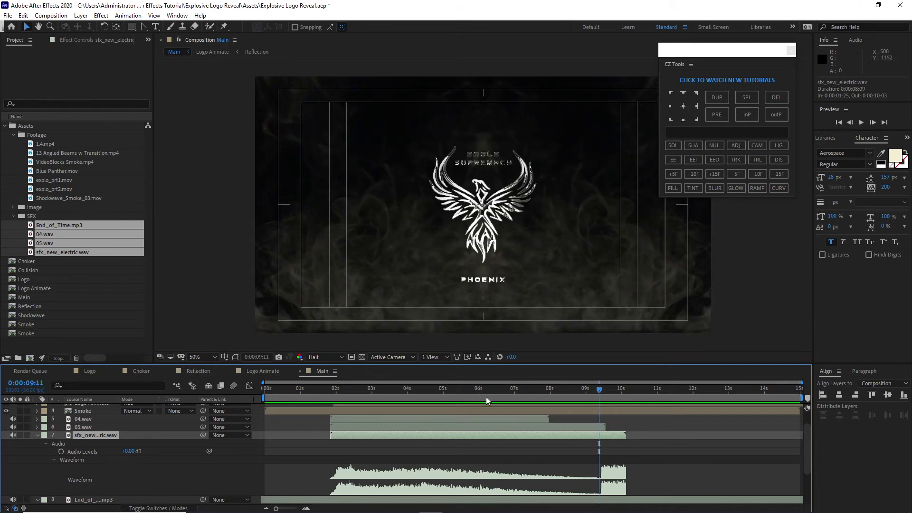
left_click(23, 15)
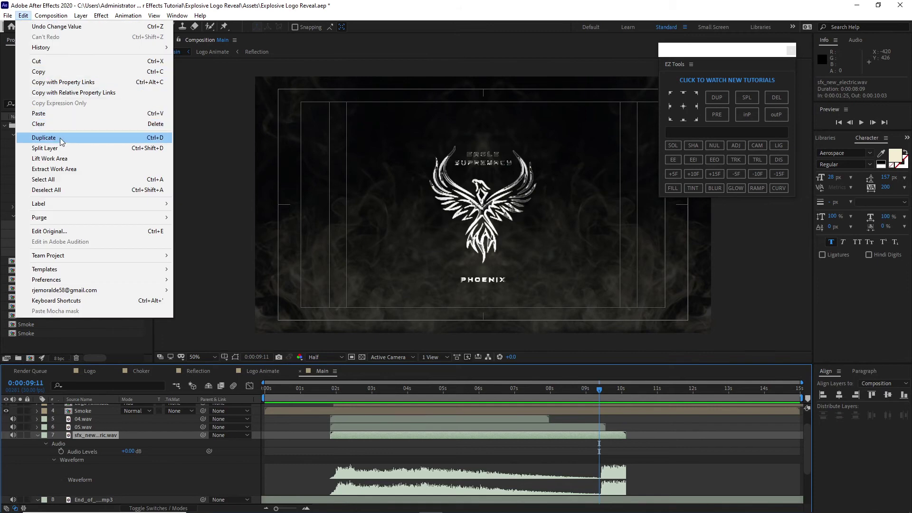
left_click(63, 148)
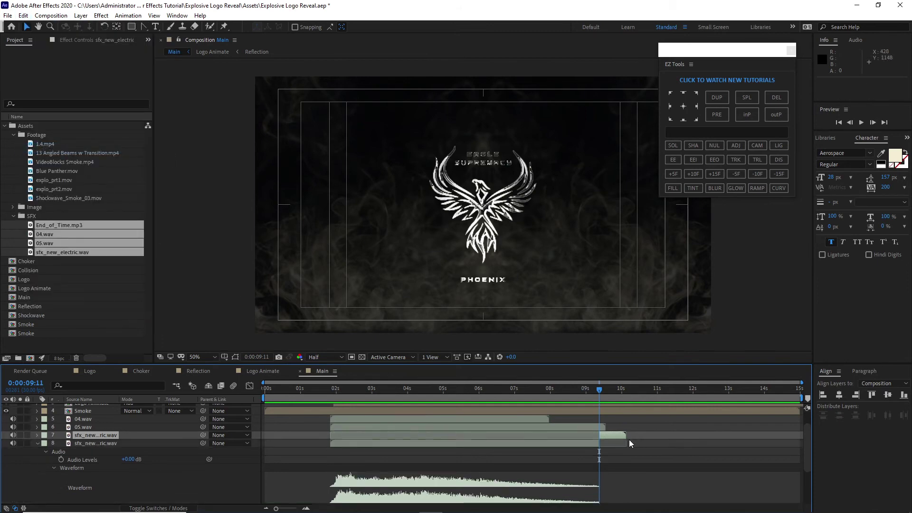
key("Delete")
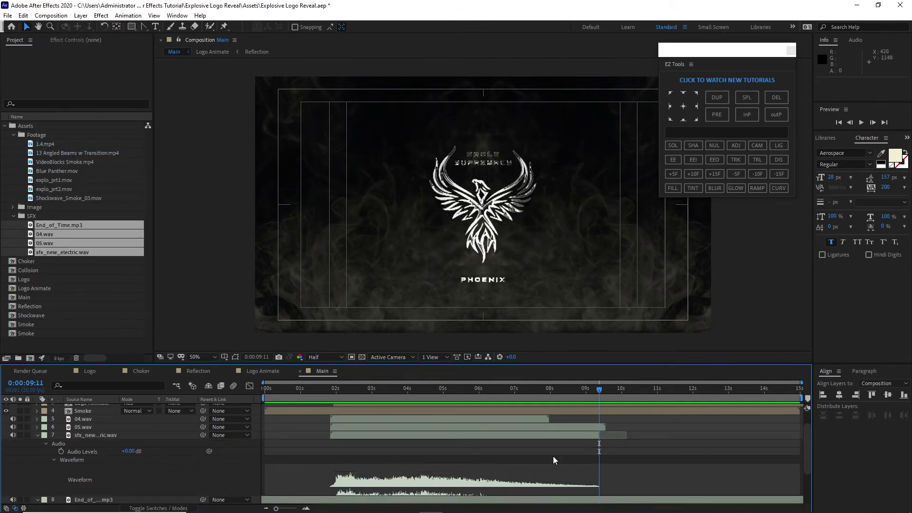
left_click(37, 435)
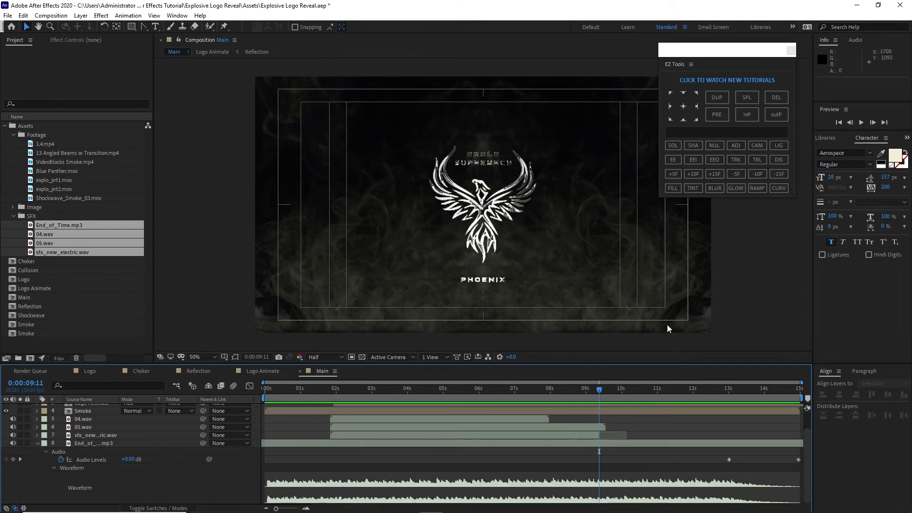
left_click(861, 123)
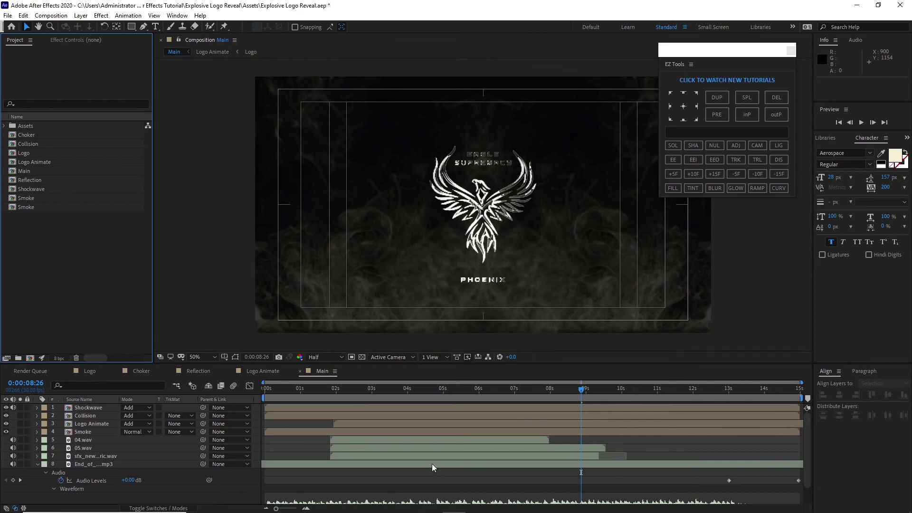
Add Lense Flare.jpg as the uppermost layer of the Shockwave composition, starting at 0:00:01:24 with the Add blending mode.
left_click(5, 126)
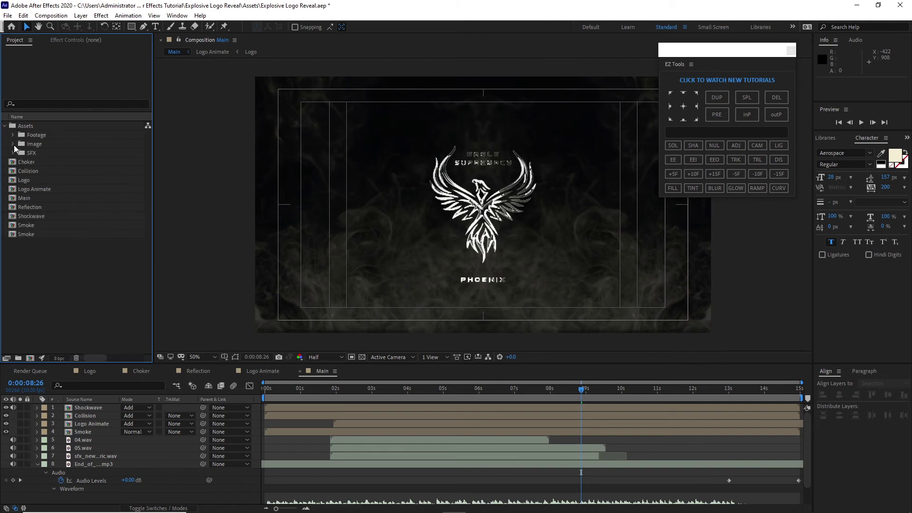
left_click(13, 145)
double_click(82, 408)
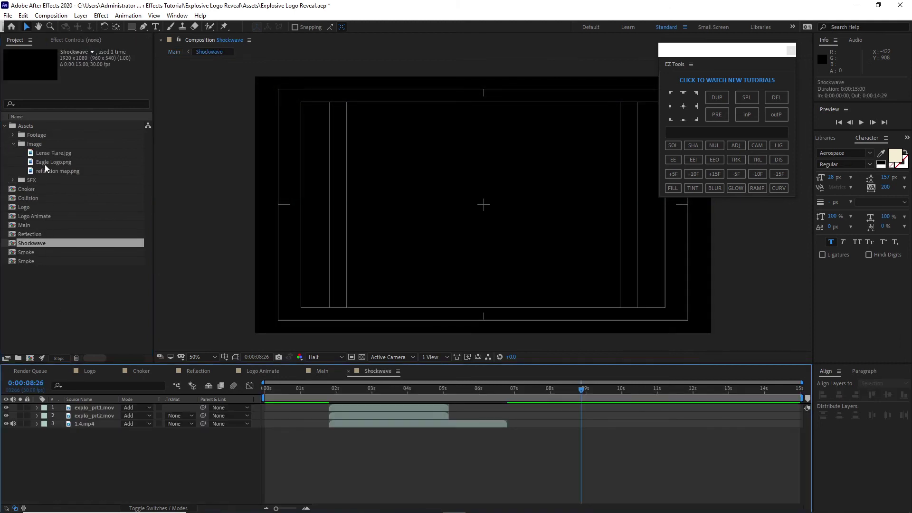
left_click_drag(44, 153, 83, 407)
left_click_drag(279, 408, 332, 407)
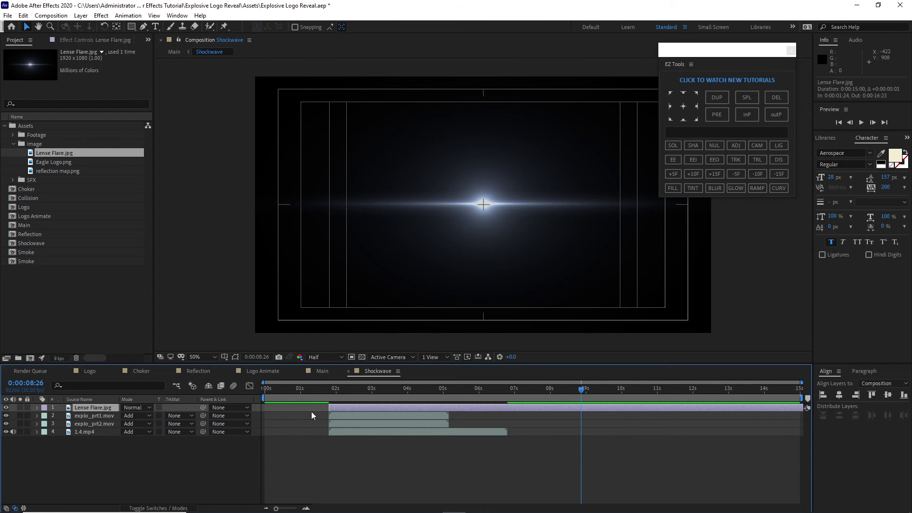
left_click(136, 407)
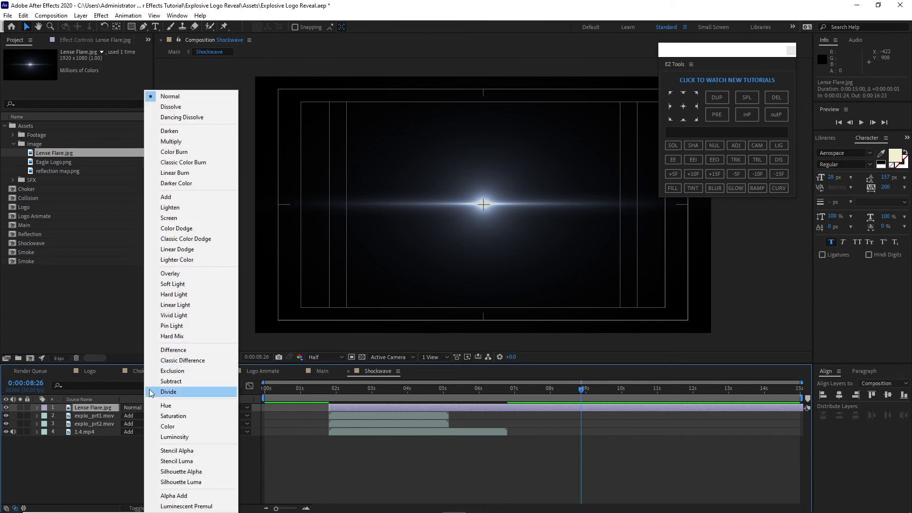
left_click(165, 197)
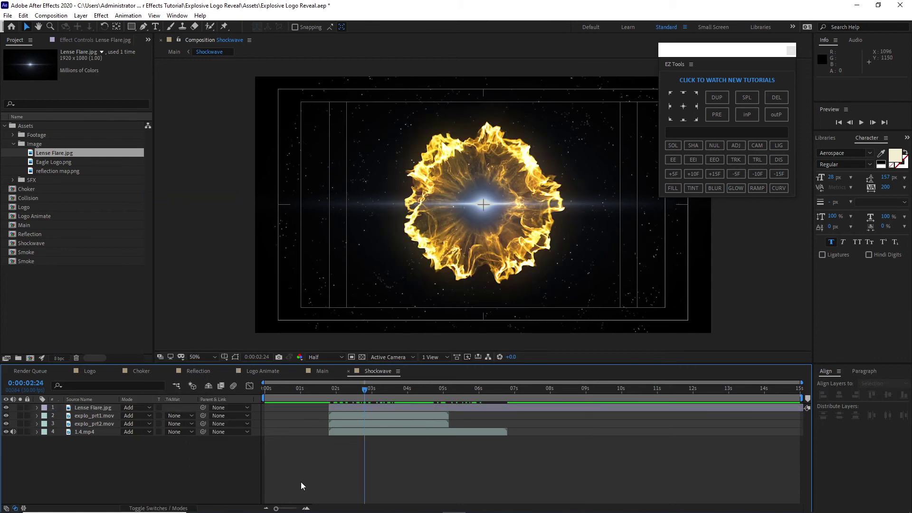
Keyframe the Lense Flare.jpg Scale at 100% at 0:00:04:00, shrink it at 0:00:05:01 and check the result in Main.
left_click(96, 407)
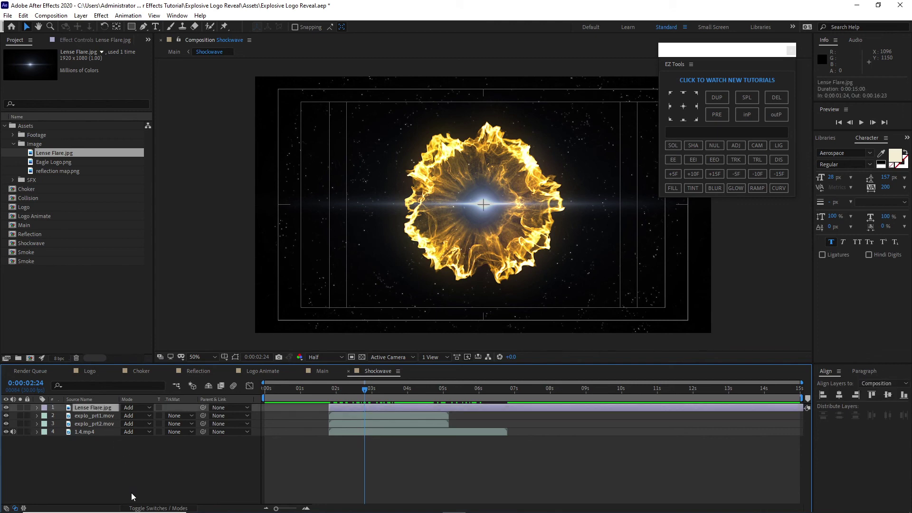
key("s")
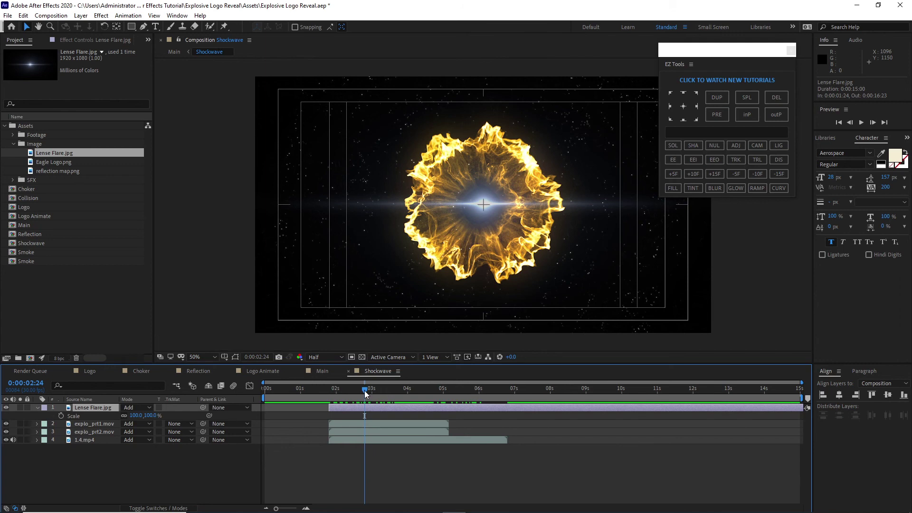
left_click_drag(364, 393, 407, 389)
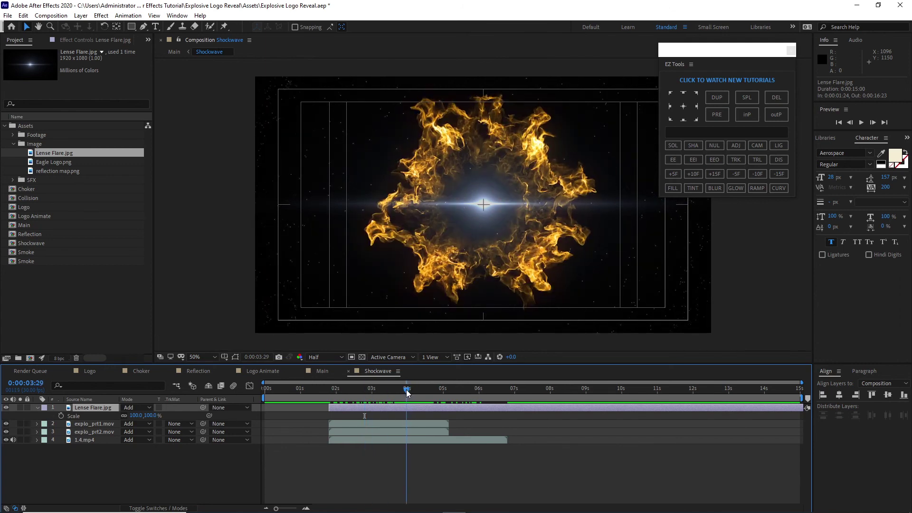
left_click(61, 416)
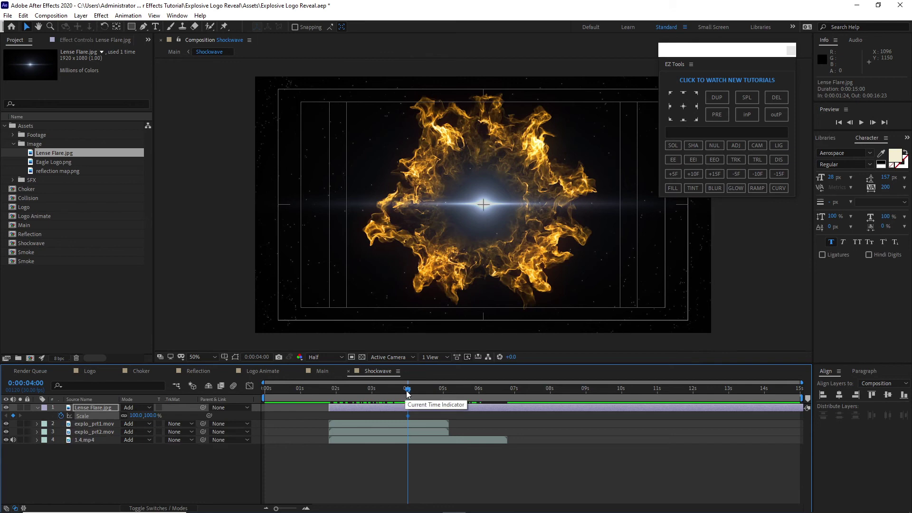
left_click_drag(407, 392, 445, 400)
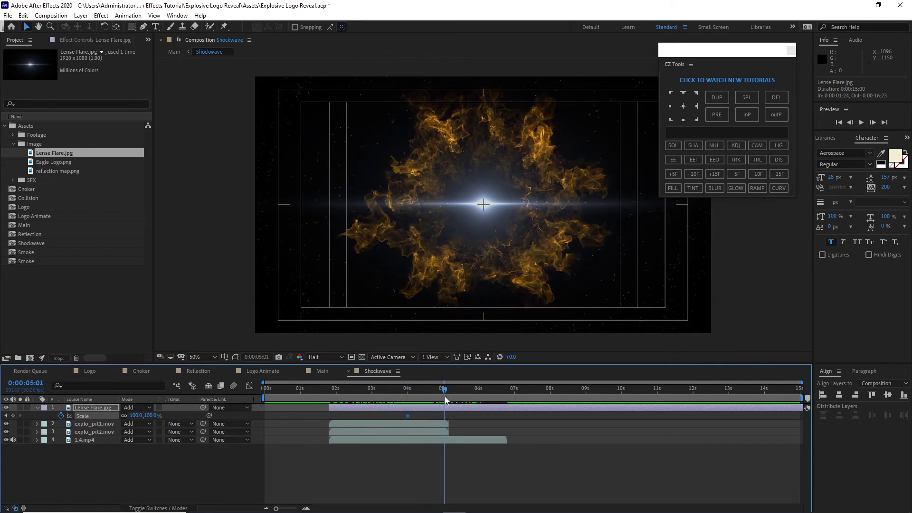
left_click_drag(136, 416, 104, 422)
left_click(317, 374)
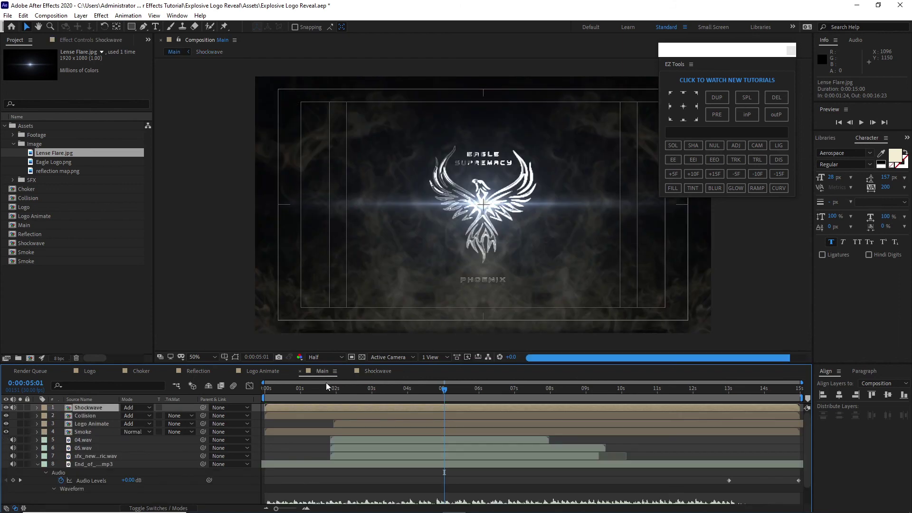
left_click_drag(444, 390, 420, 409)
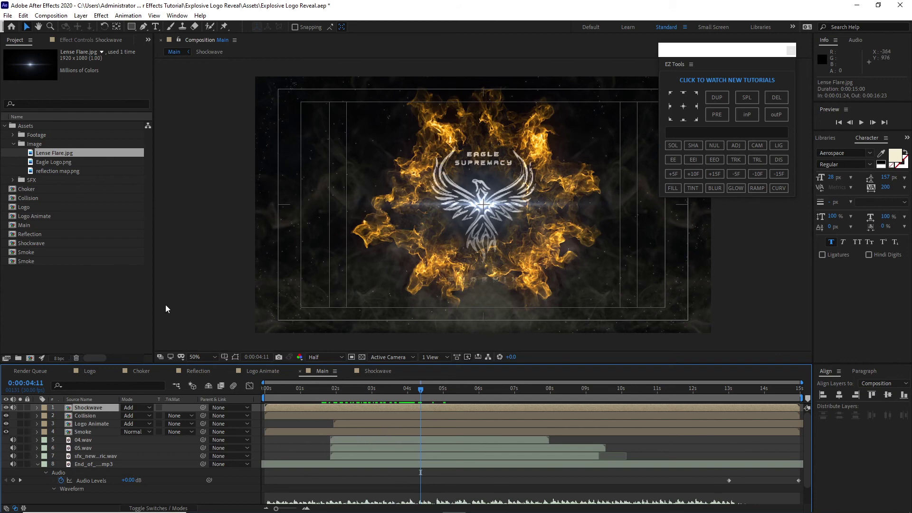
Add 13 Angled Beams w Transition.mp4 from the Footage folder as the uppermost layer of the Main composition.
left_click(13, 136)
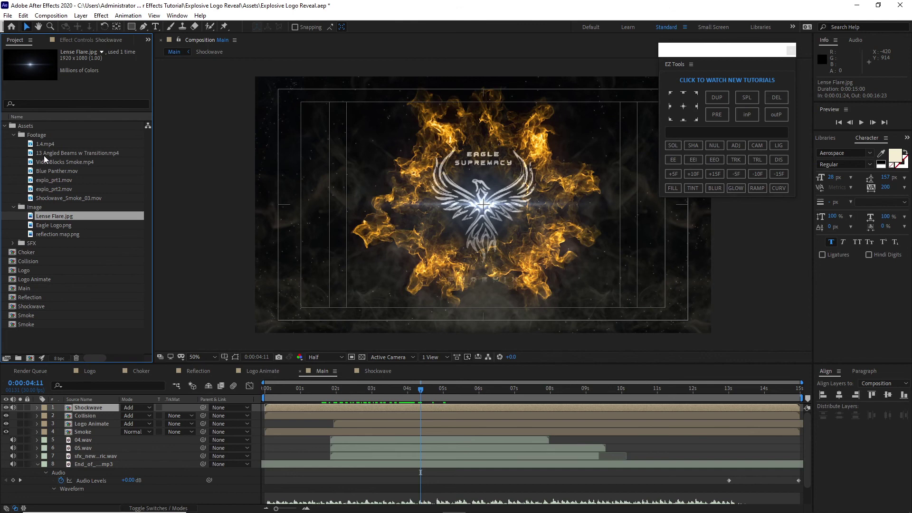
left_click(44, 153)
left_click_drag(44, 155, 630, 408)
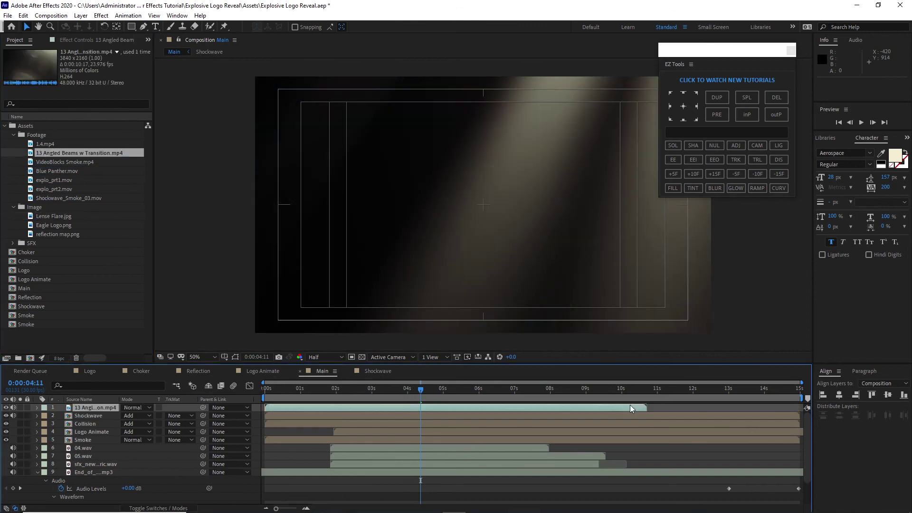
Time-remap the beams layer to the composition's end with its last keyframe at 0:00:14:28, and set its blending mode to Add.
right_click(630, 408)
mouse_move(694, 188)
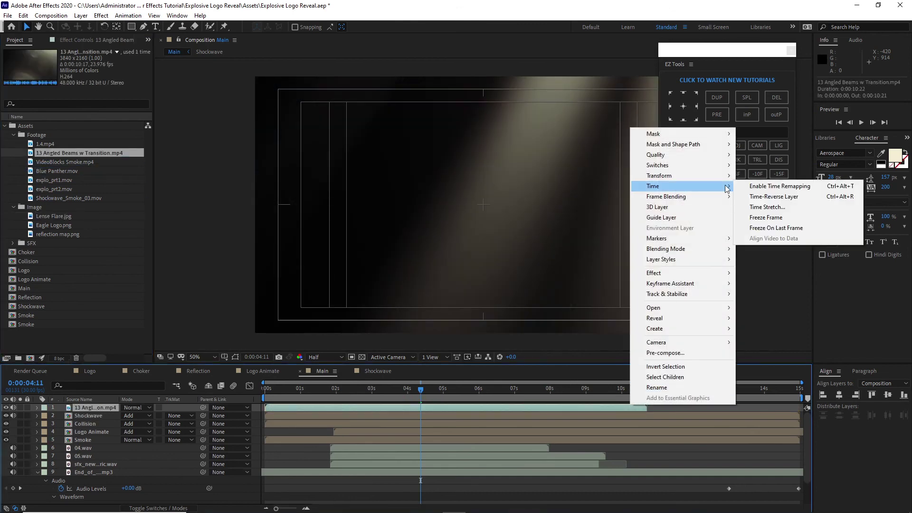
left_click(779, 186)
left_click_drag(646, 407, 797, 408)
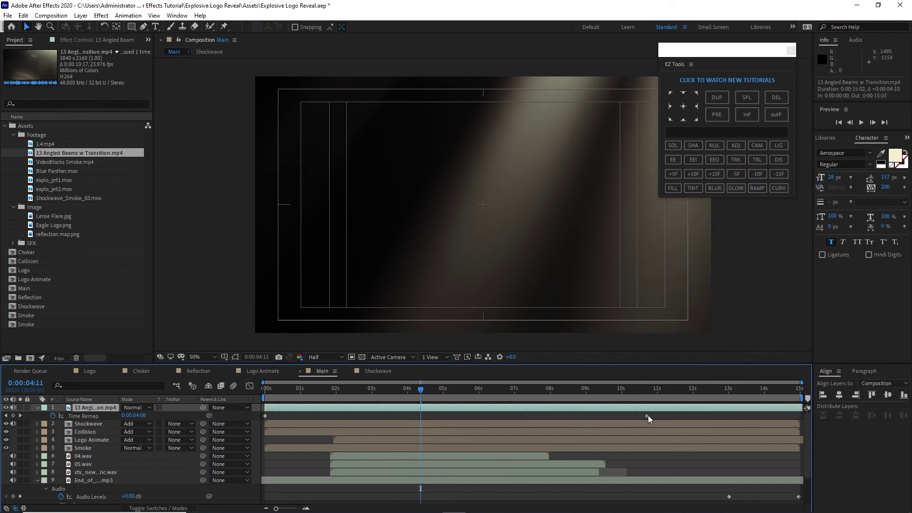
left_click_drag(647, 416, 797, 415)
left_click(135, 408)
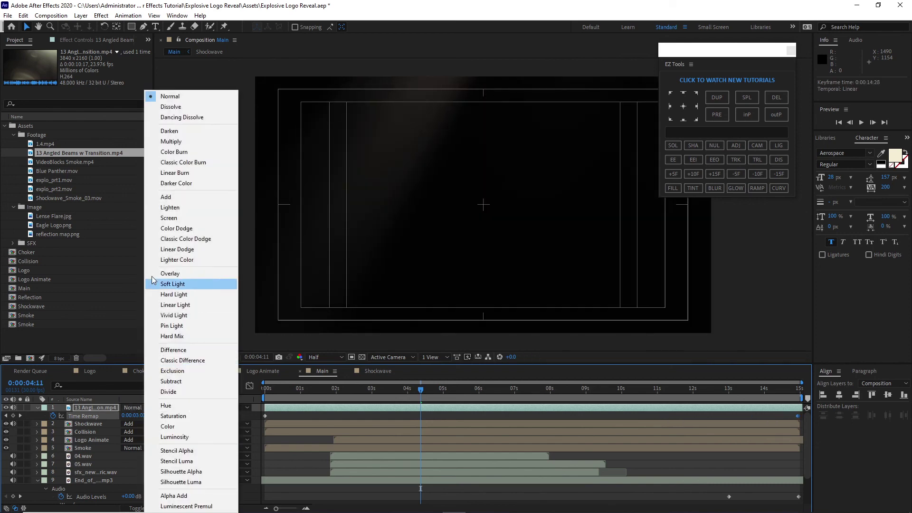
left_click(159, 197)
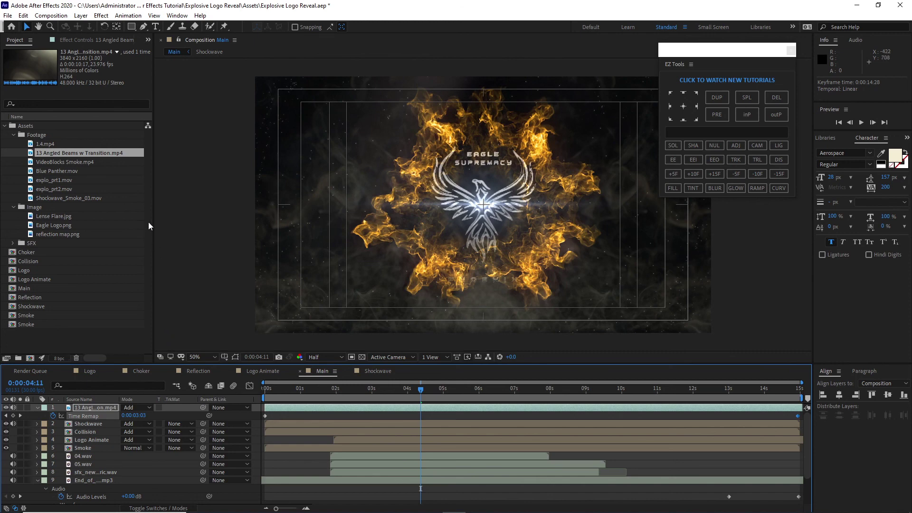
Create a new 1920 x 1080, 30 fps composition named Final with a duration of 0:00:15:00.
left_click(51, 15)
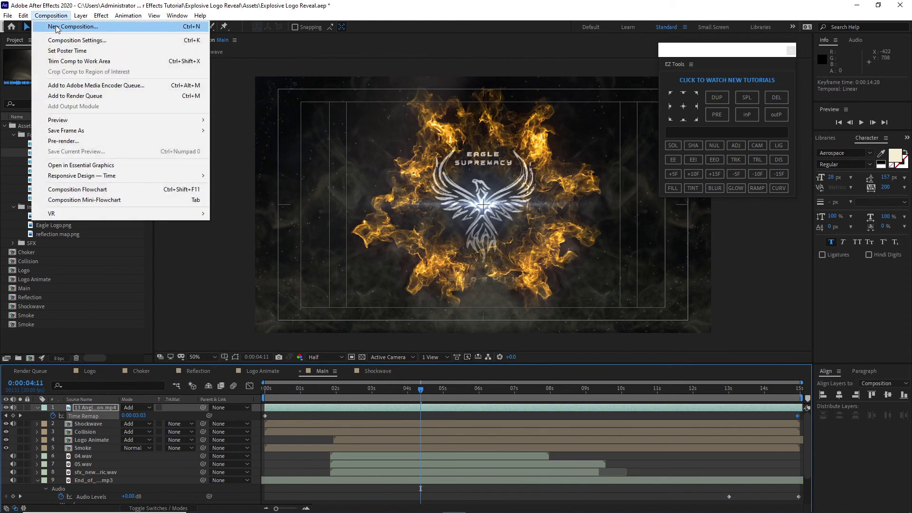
left_click(55, 27)
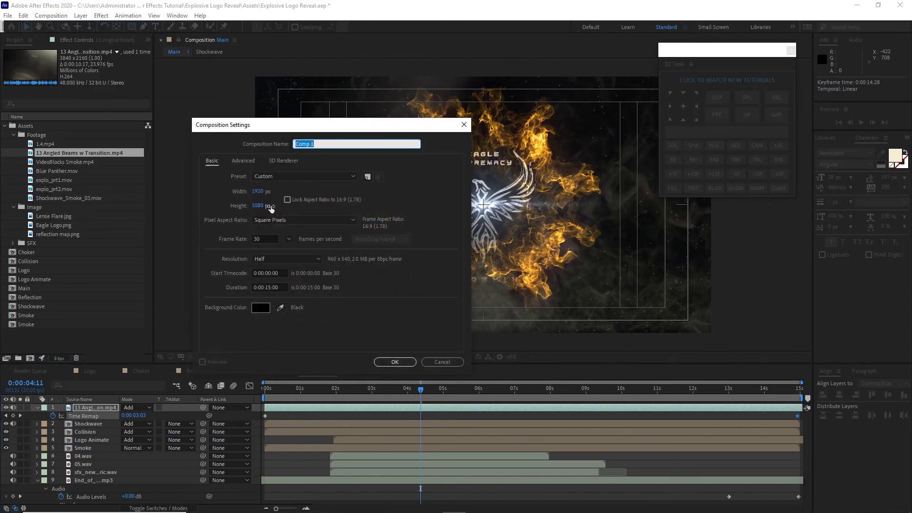
type("Final")
left_click(397, 363)
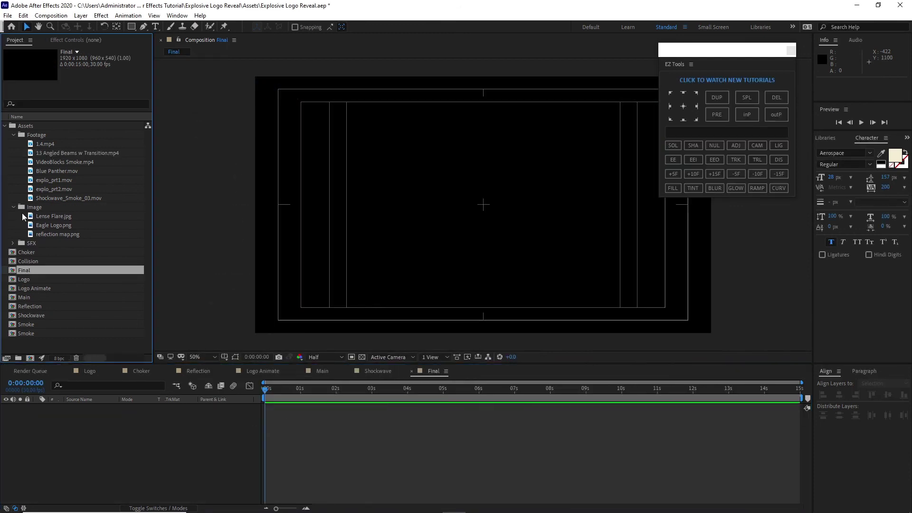
Place the Main composition in Final and keyframe its Opacity at about 0:00:13:00 and at the end of the timeline.
left_click(13, 207)
left_click(13, 135)
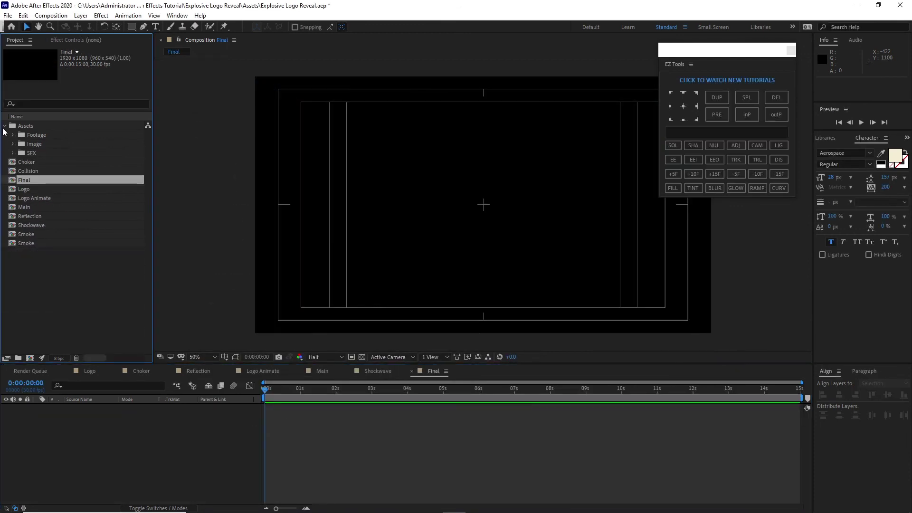
left_click(5, 125)
left_click(57, 250)
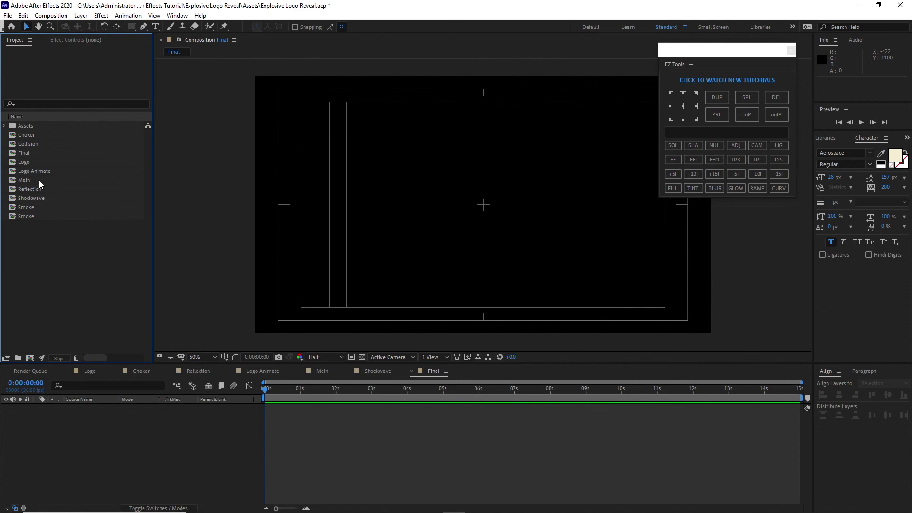
left_click_drag(39, 181, 76, 422)
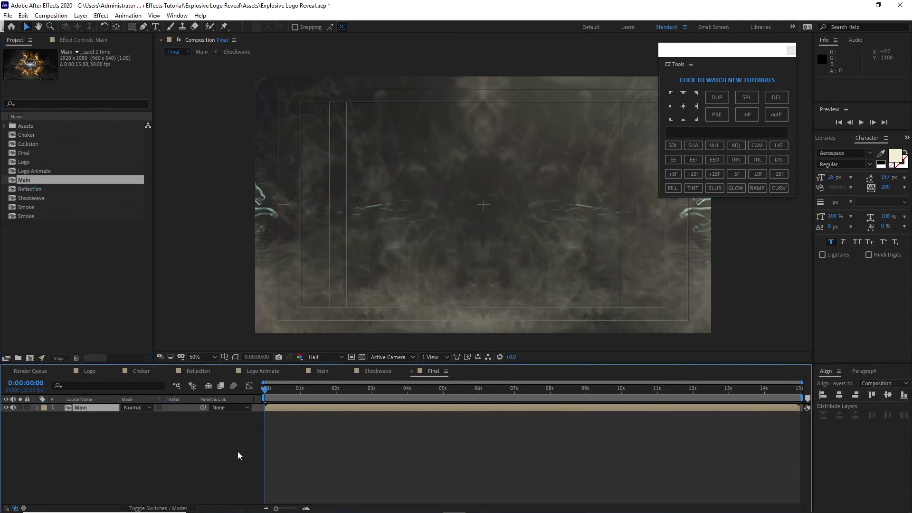
key("t")
left_click(583, 395)
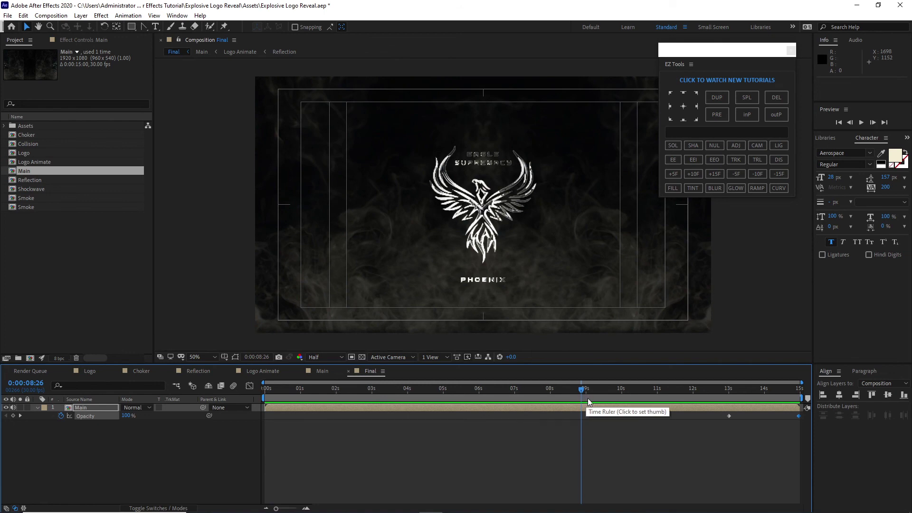